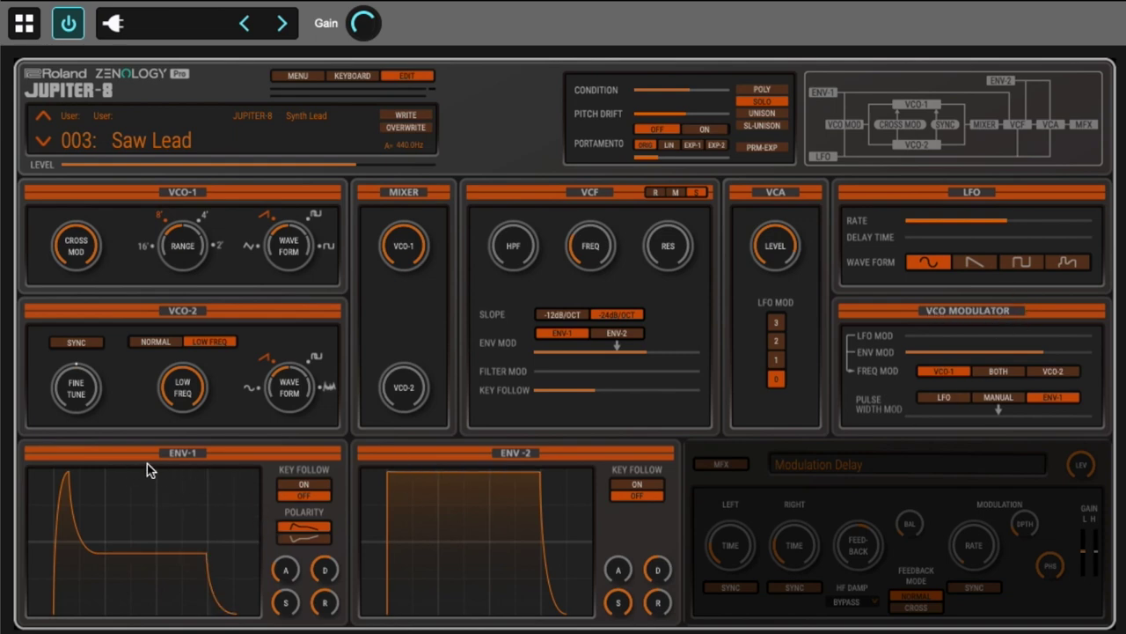
# Load User tone 003: Saw Lead into the detailed JUPITER-8 editing panel
pyautogui.click(486, 474)
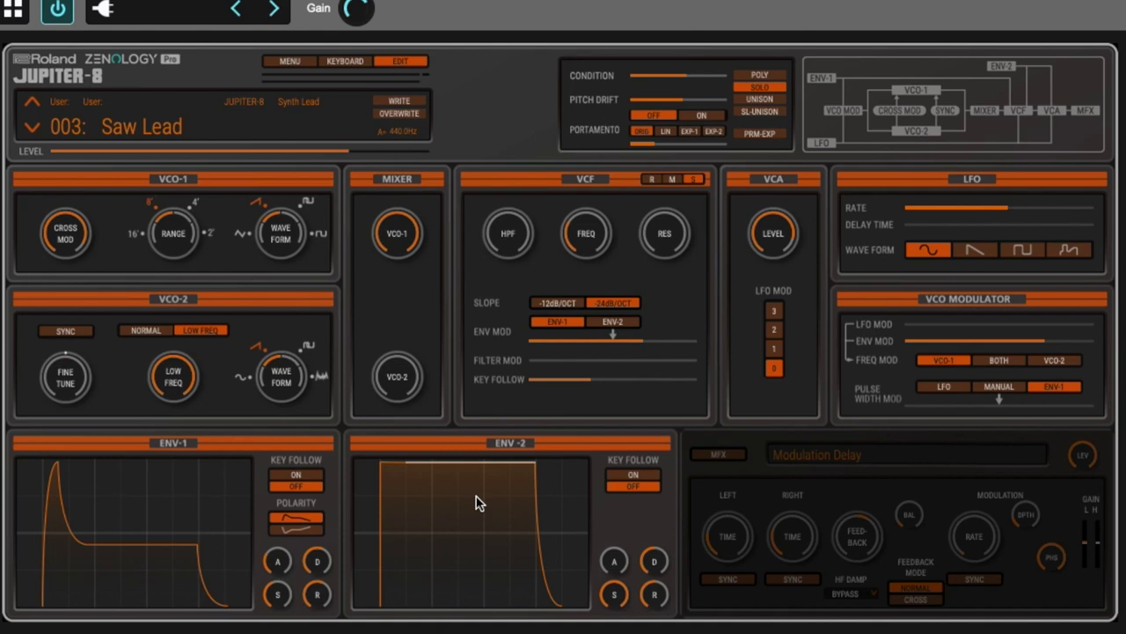
pyautogui.click(287, 63)
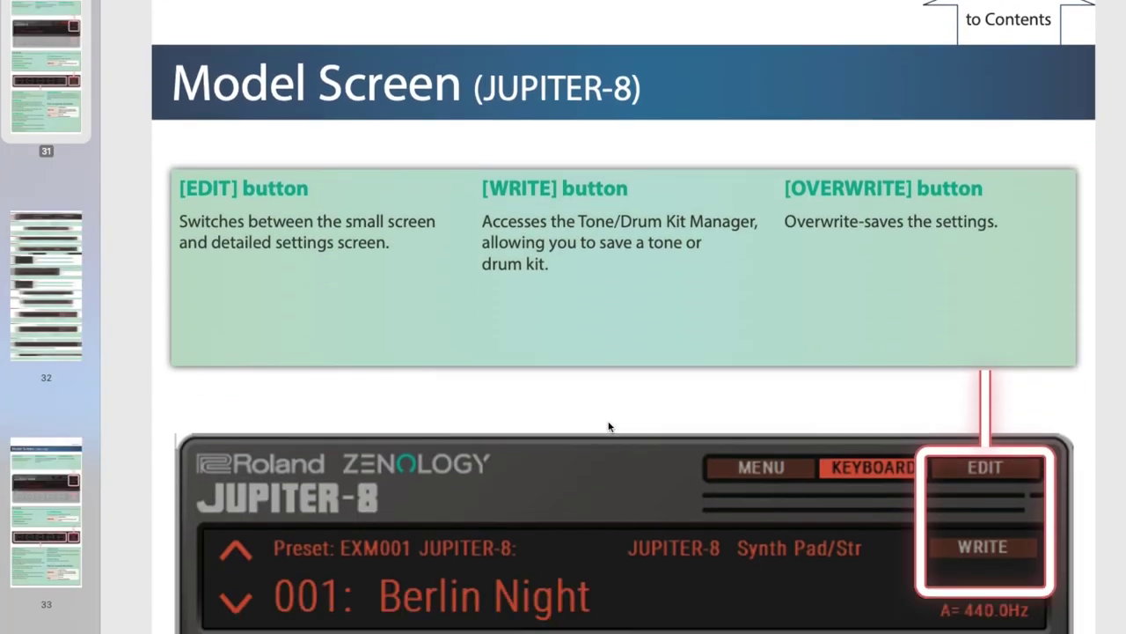
pyautogui.scroll(-5, 608, 427)
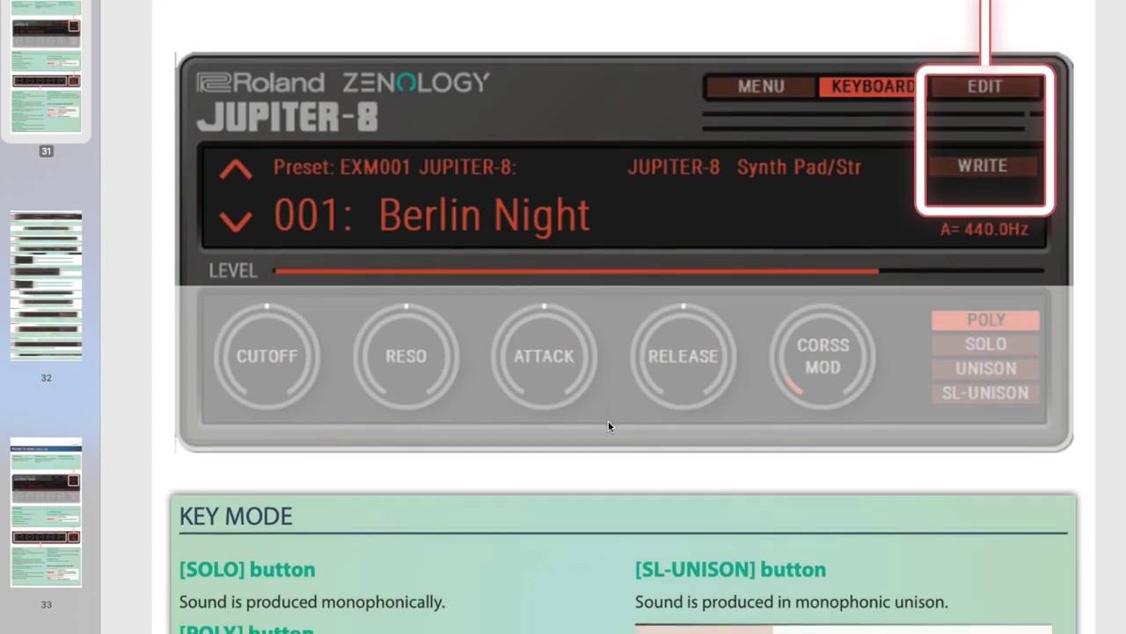
pyautogui.scroll(-15, 591, 262)
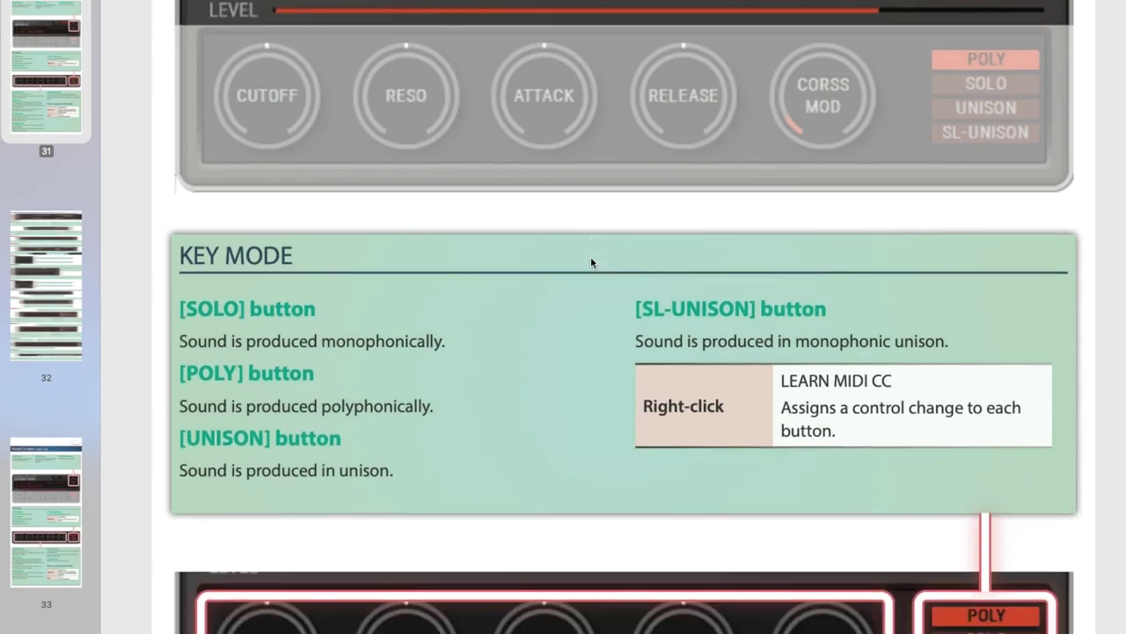
pyautogui.scroll(12, 592, 263)
pyautogui.scroll(-5, 592, 262)
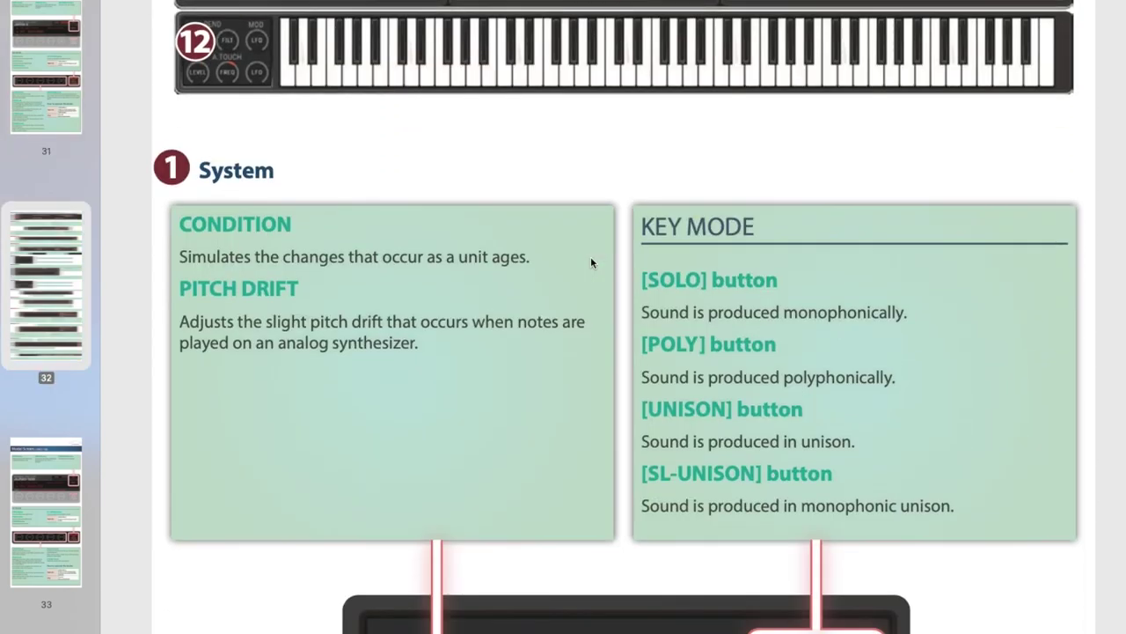
pyautogui.scroll(5, 592, 262)
pyautogui.scroll(1, 591, 262)
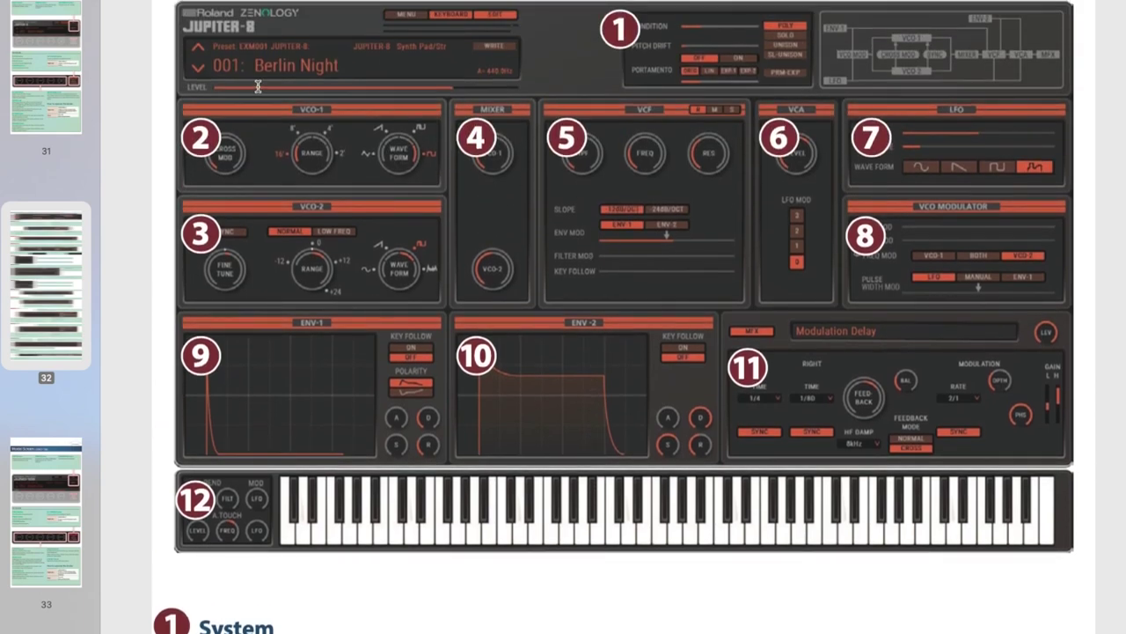
pyautogui.scroll(-10, 512, 481)
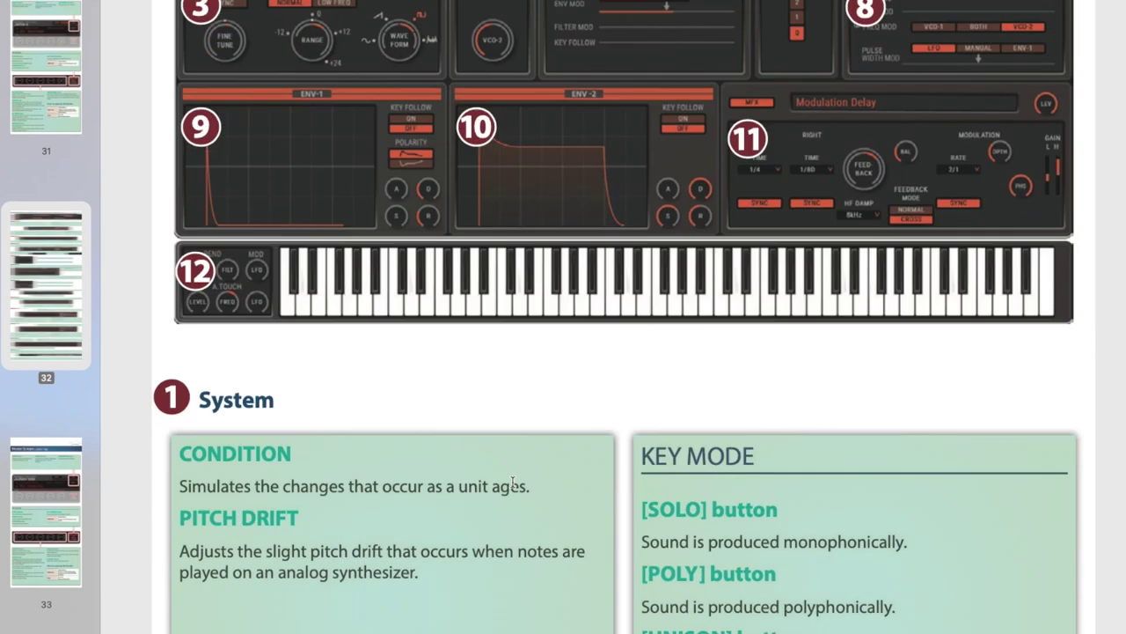
pyautogui.scroll(7, 512, 481)
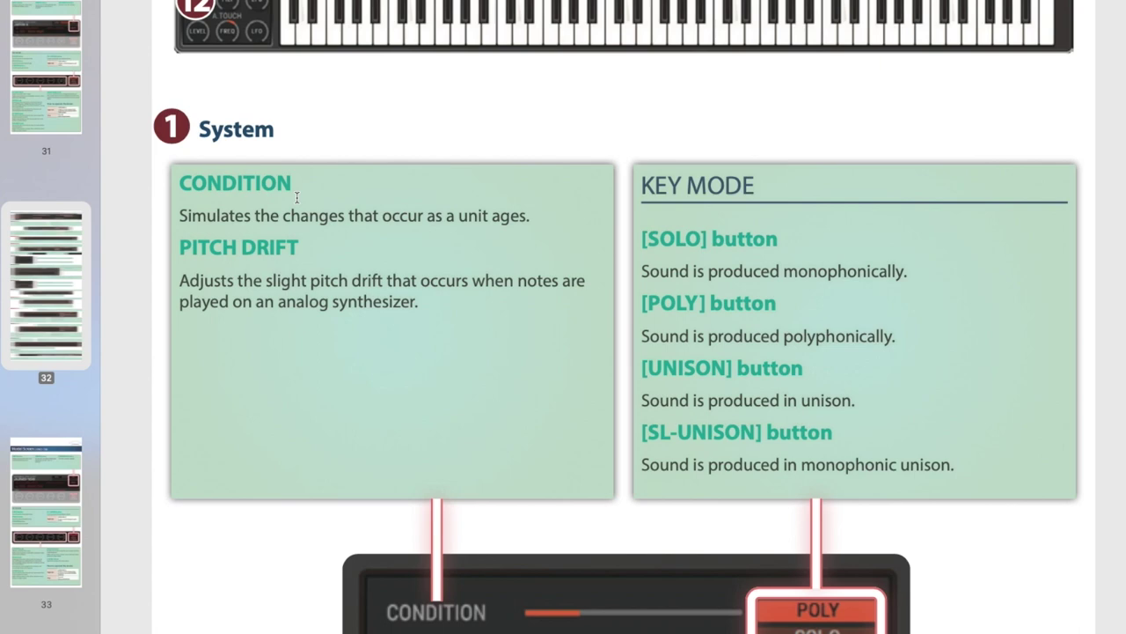
pyautogui.scroll(-10, 469, 446)
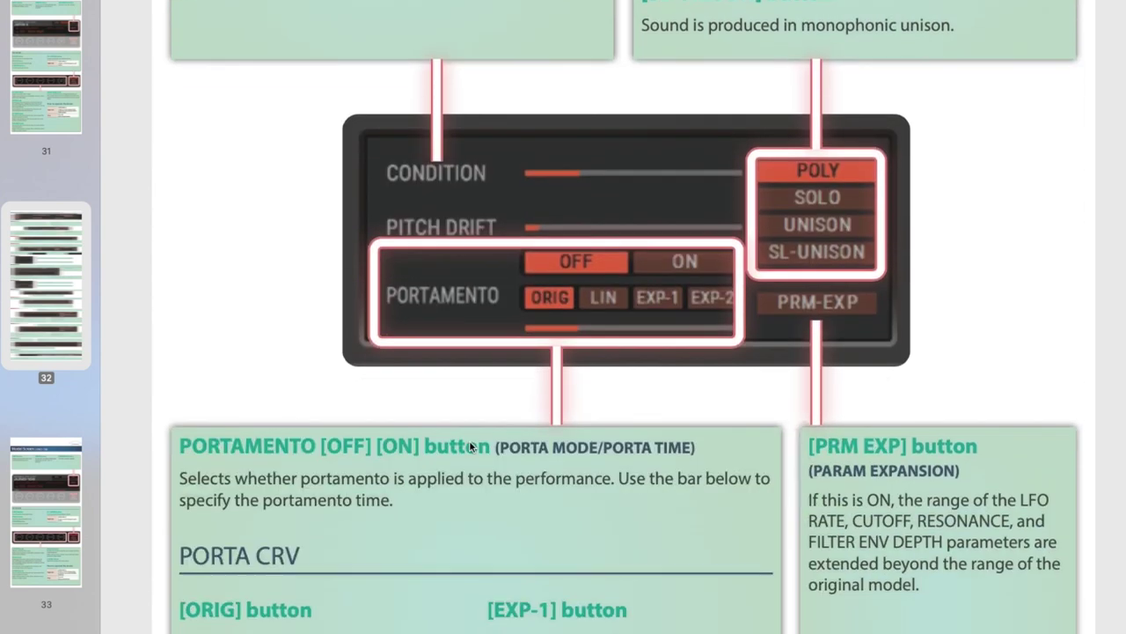
pyautogui.scroll(-10, 469, 446)
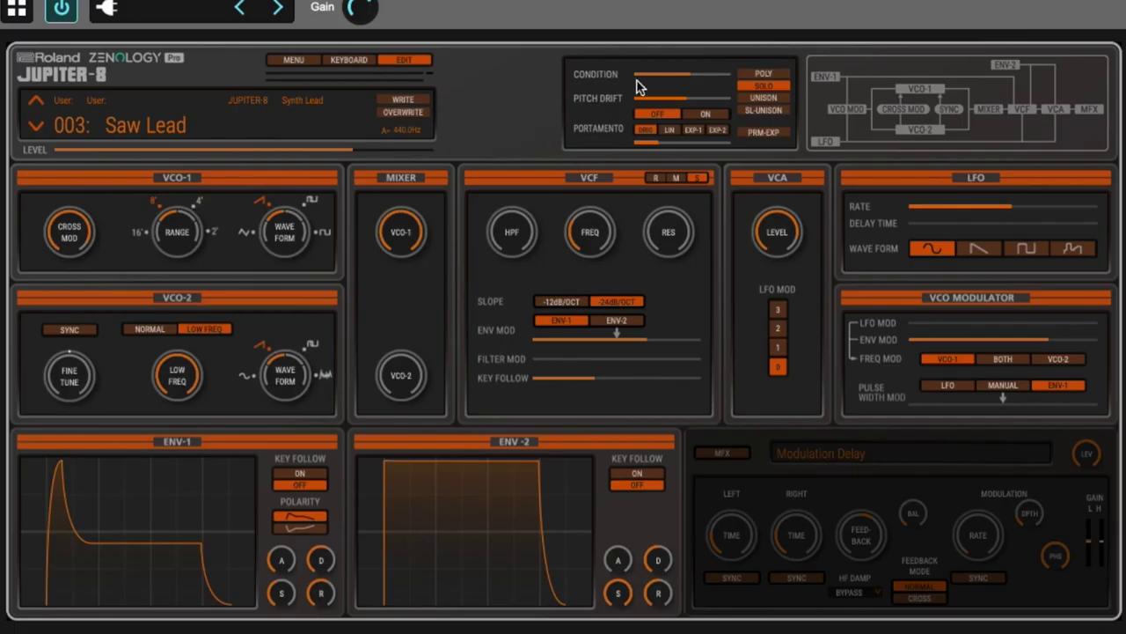
# Sweep the Condition slider through several amounts, including 73, 24 and 100
pyautogui.moveTo(641, 78); pyautogui.dragTo(700, 83)
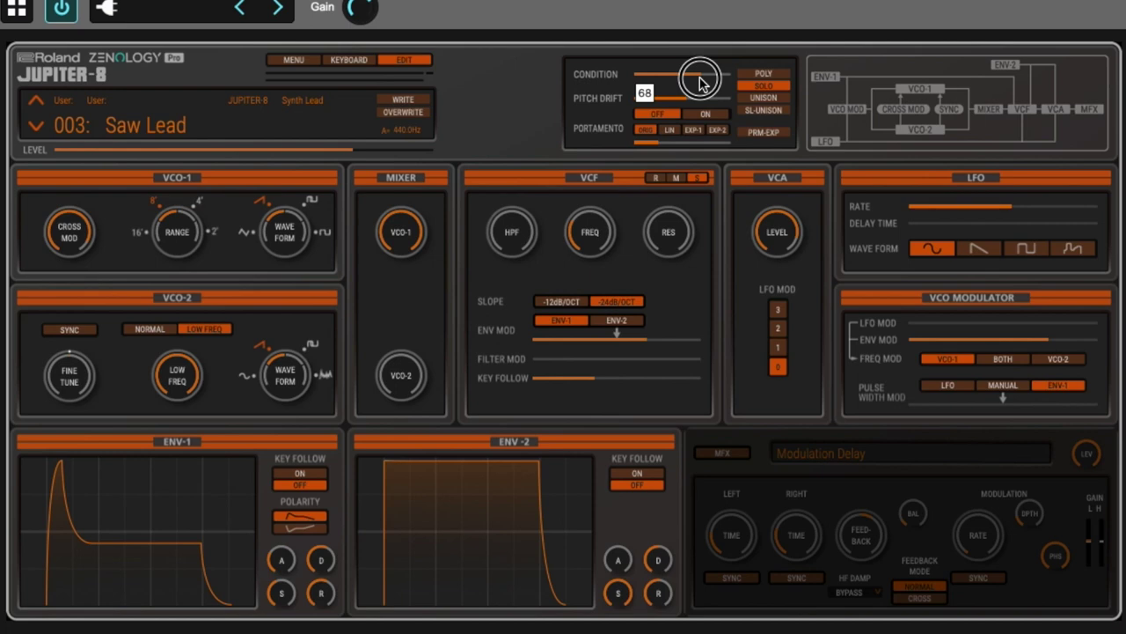
pyautogui.moveTo(700, 82); pyautogui.dragTo(704, 83)
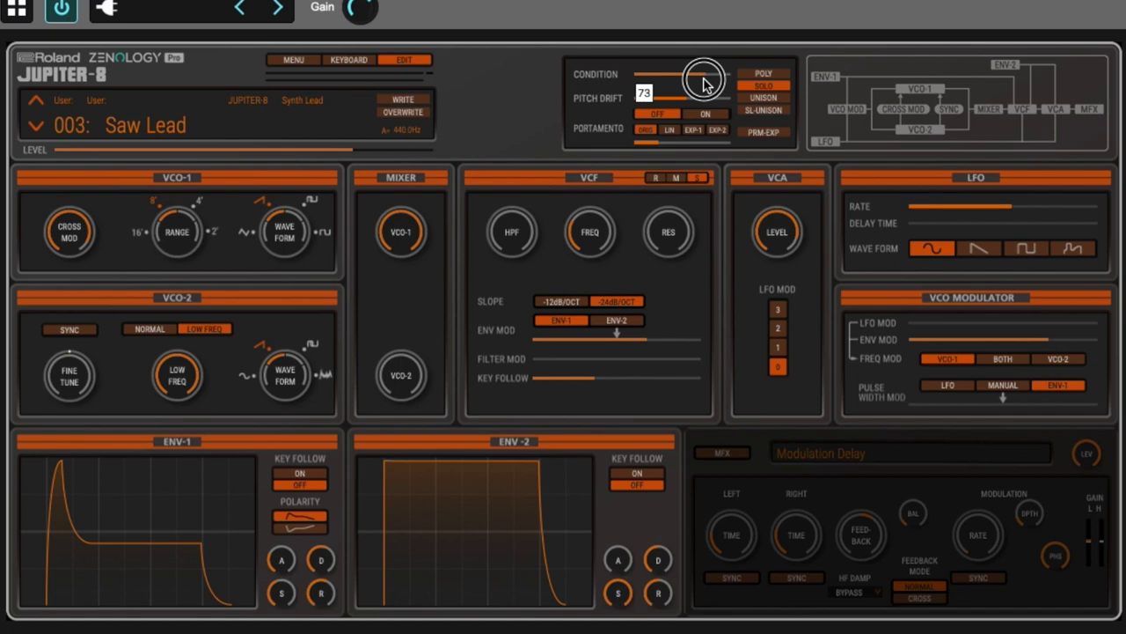
pyautogui.moveTo(704, 83); pyautogui.dragTo(632, 75)
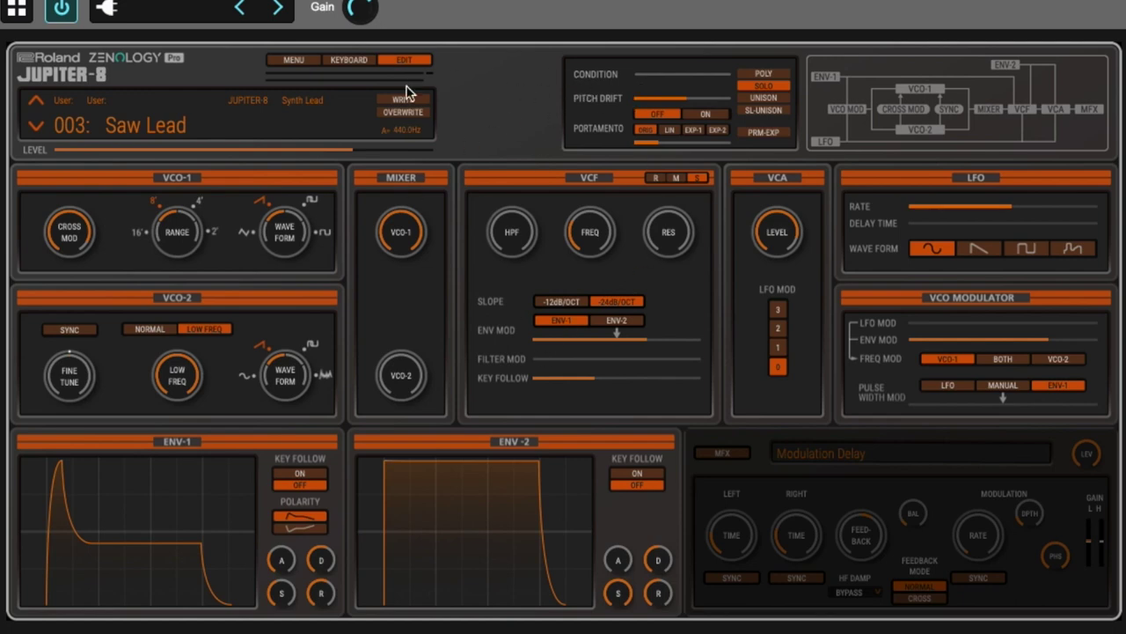
pyautogui.moveTo(641, 80); pyautogui.dragTo(618, 111)
# Select the ORG portamento curve and toggle the PRM-EXP parameter expansion button
pyautogui.click(647, 133)
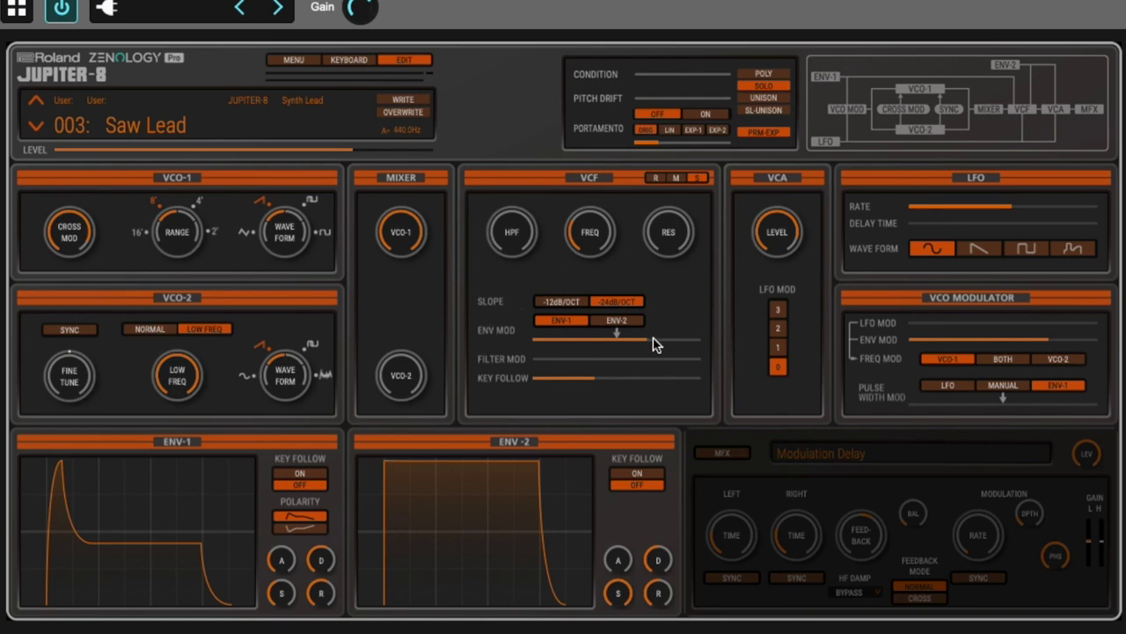
pyautogui.click(757, 133)
# Switch the key mode to UNISON, then SL-UNISON, keeping the VCO-1 mixer level at 255
pyautogui.click(773, 99)
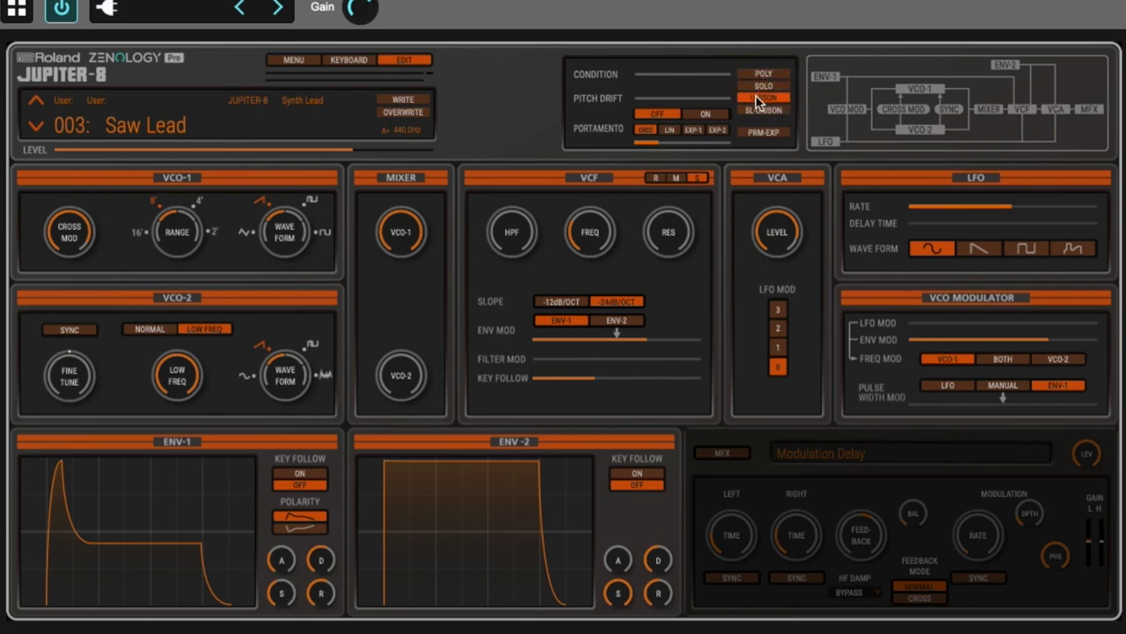
pyautogui.click(762, 111)
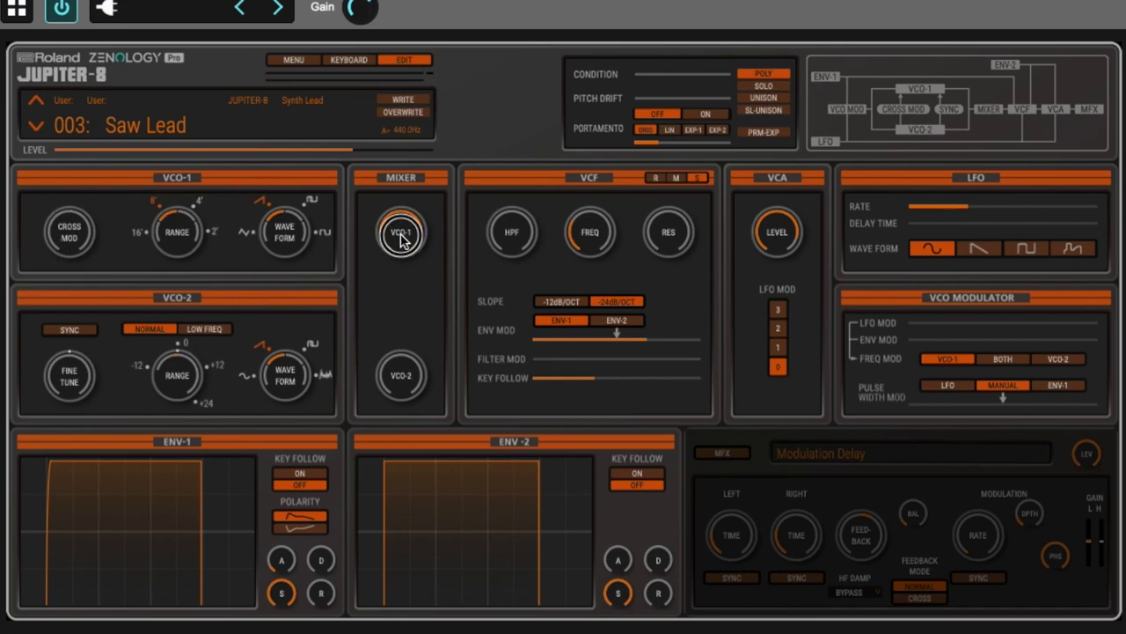
pyautogui.moveTo(398, 232); pyautogui.dragTo(402, 176)
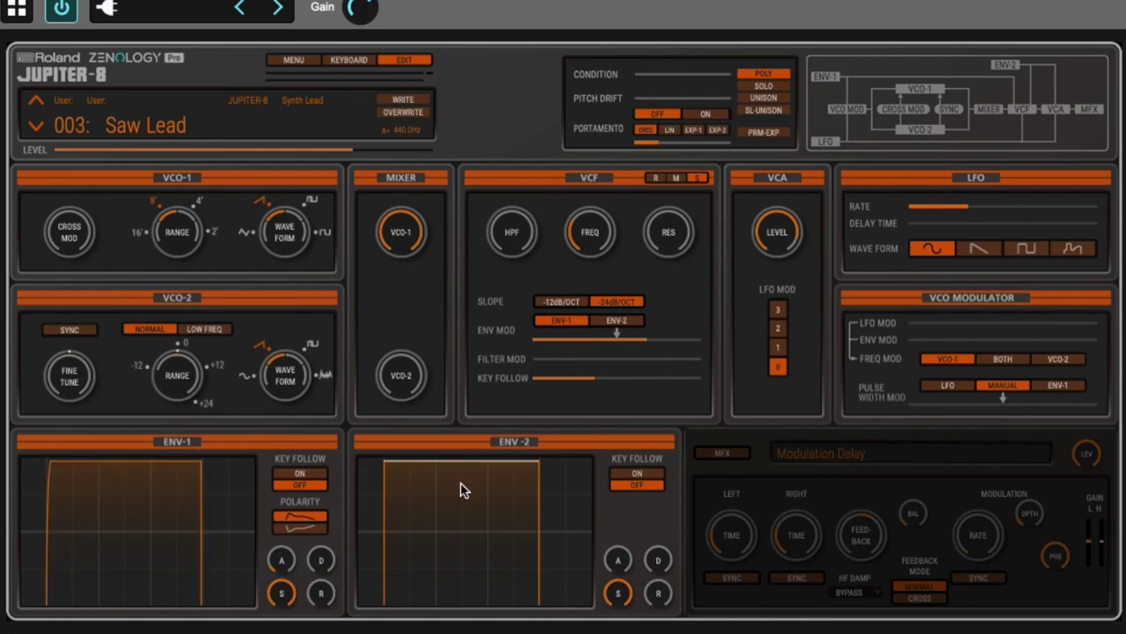
# Set the ENV-1 sustain level to 0
pyautogui.moveTo(281, 588); pyautogui.dragTo(276, 601)
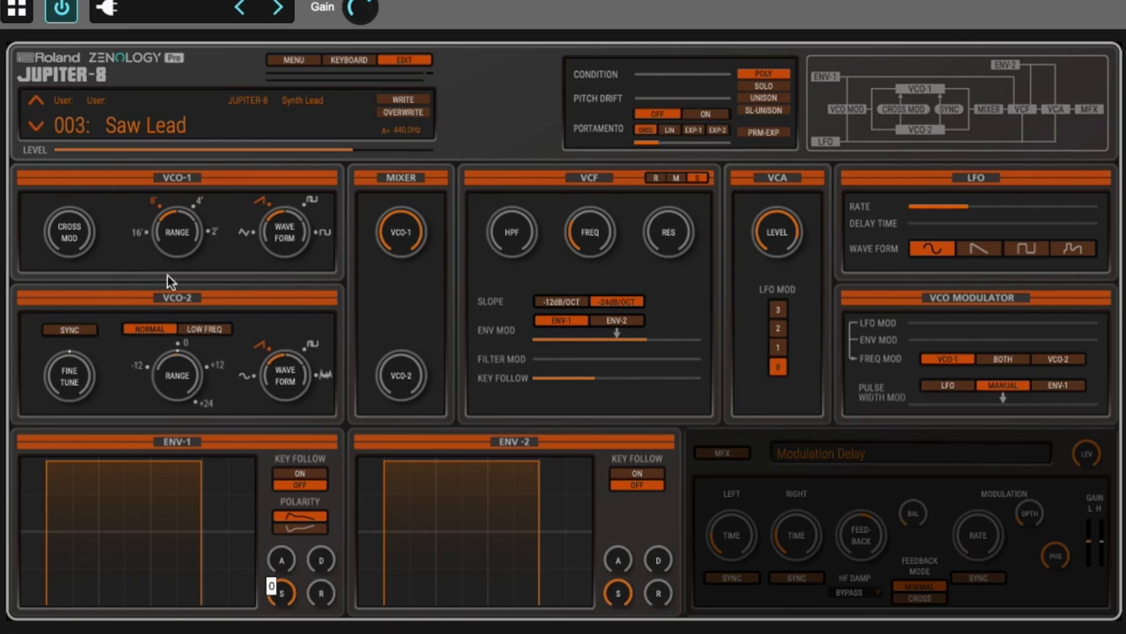
pyautogui.click(596, 145)
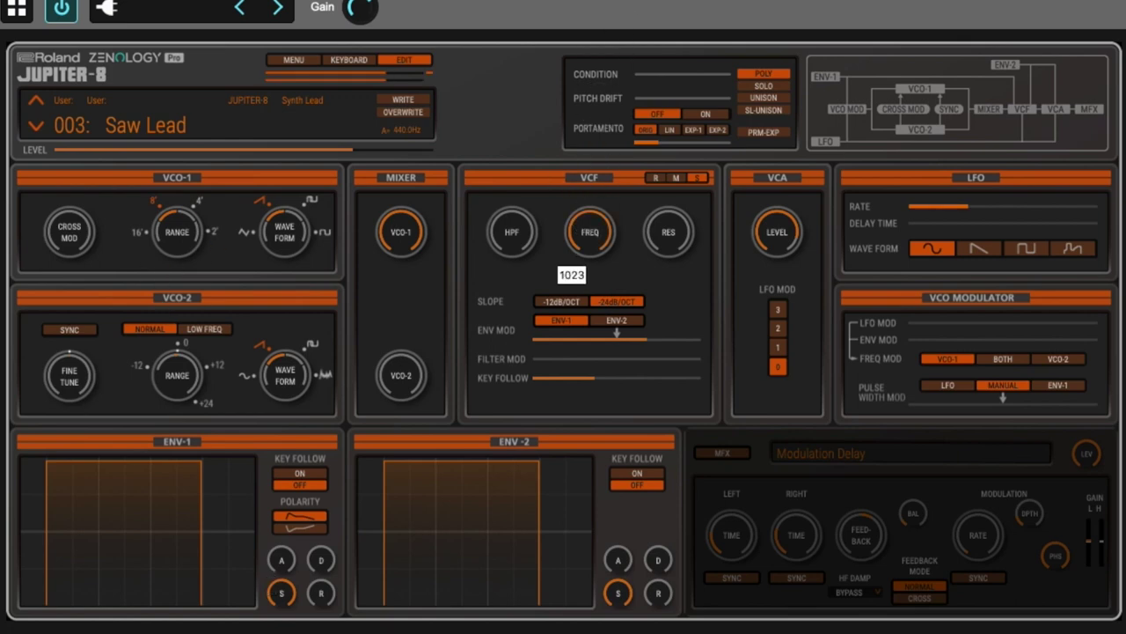
pyautogui.click(616, 340)
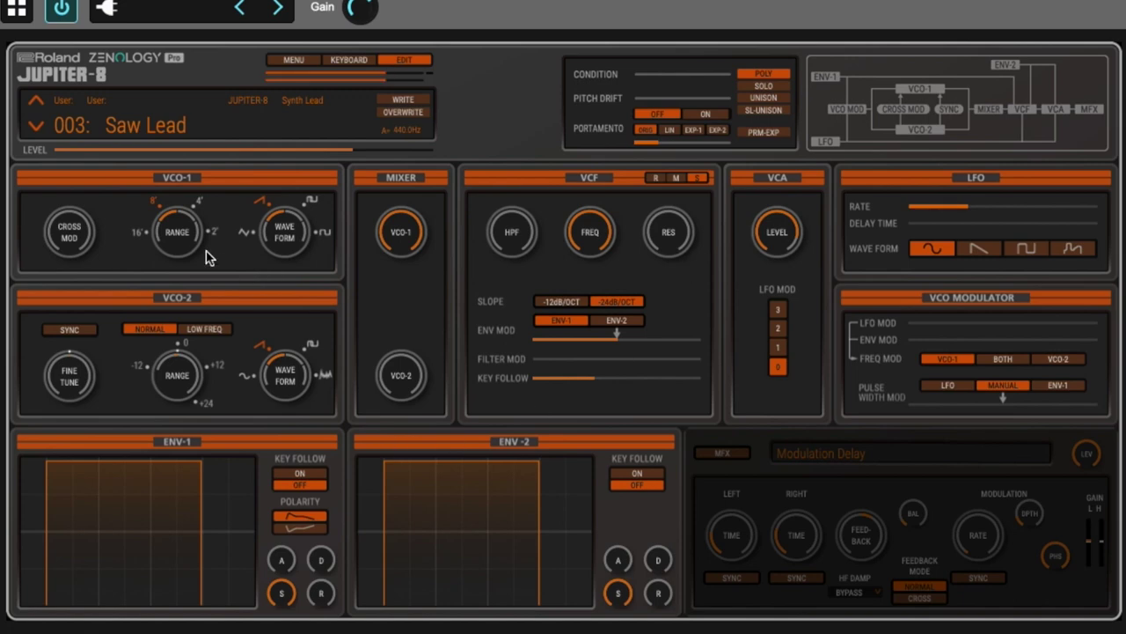
# Raise VCO-2 to 255 in the mixer, adjust its range, detune it to about -3, and select UNISON
pyautogui.moveTo(398, 374); pyautogui.dragTo(440, 138)
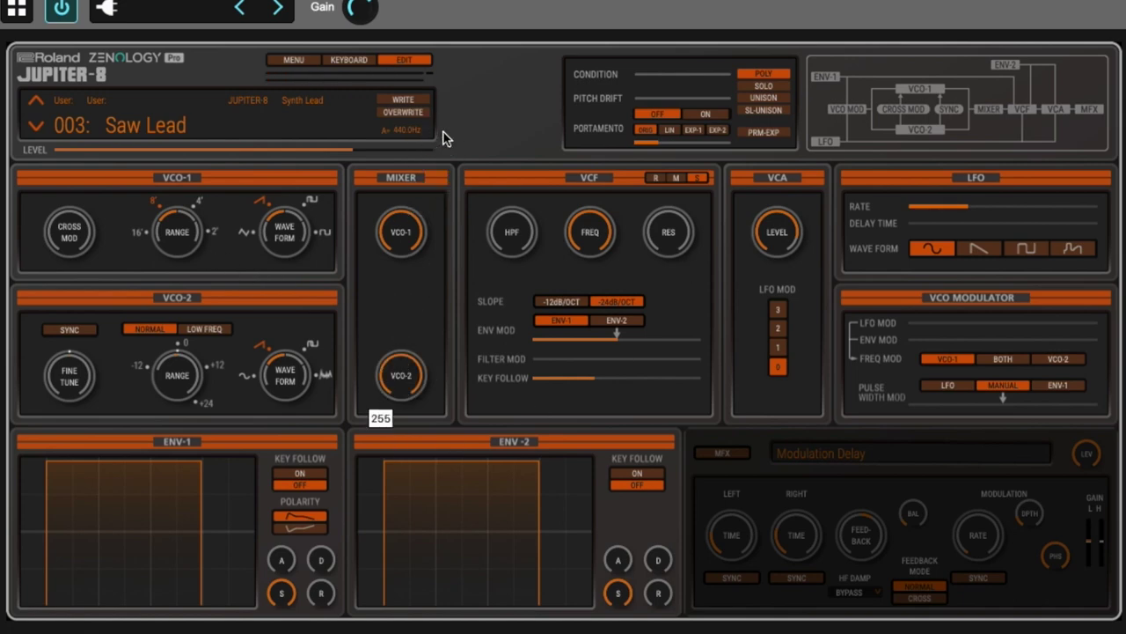
pyautogui.click(186, 387)
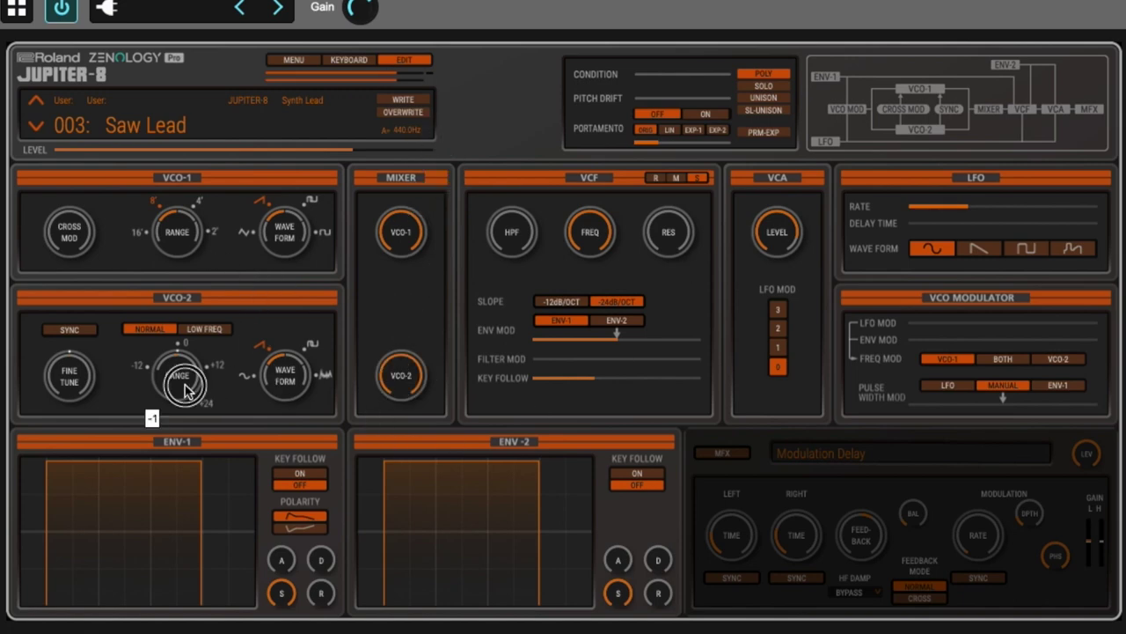
pyautogui.moveTo(77, 370); pyautogui.dragTo(76, 398)
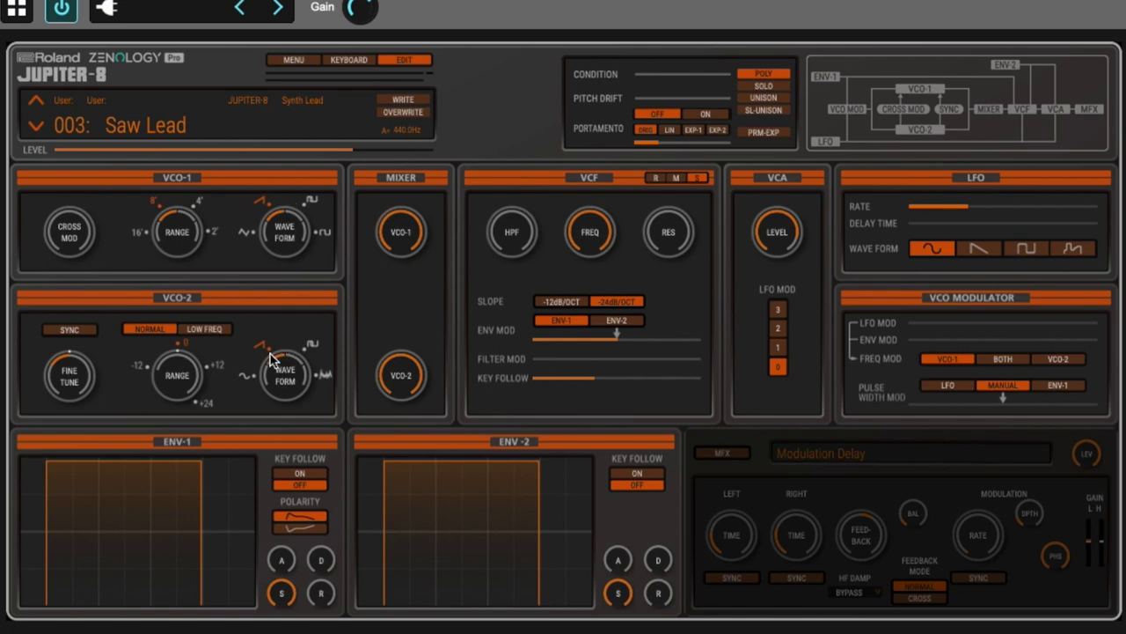
pyautogui.scroll(10, 74, 378)
pyautogui.moveTo(74, 379); pyautogui.dragTo(76, 374)
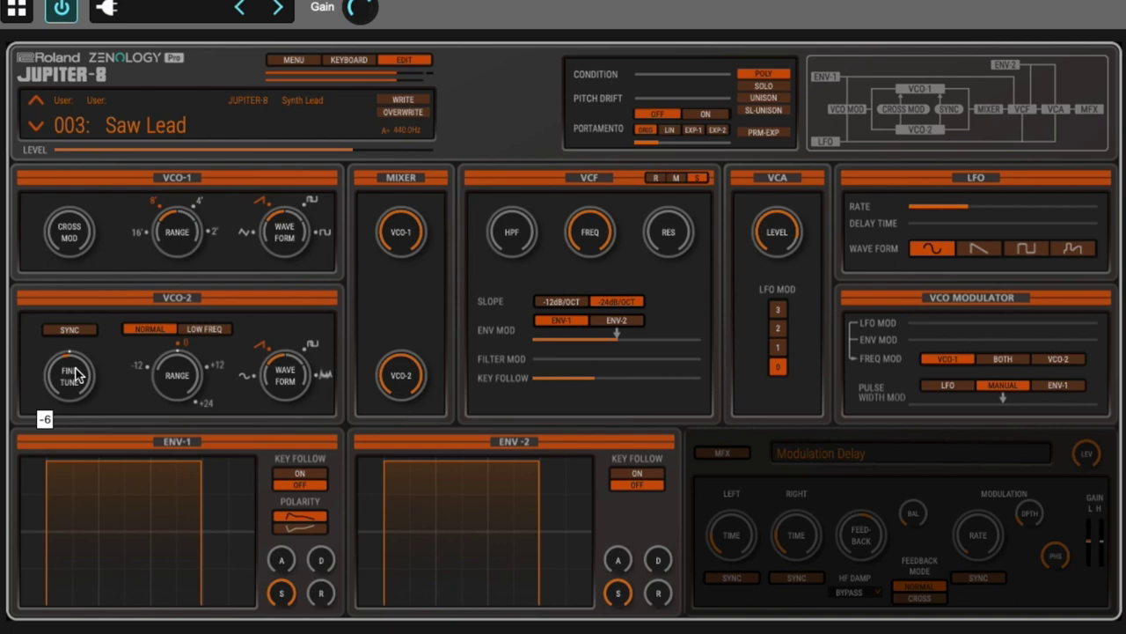
pyautogui.click(764, 99)
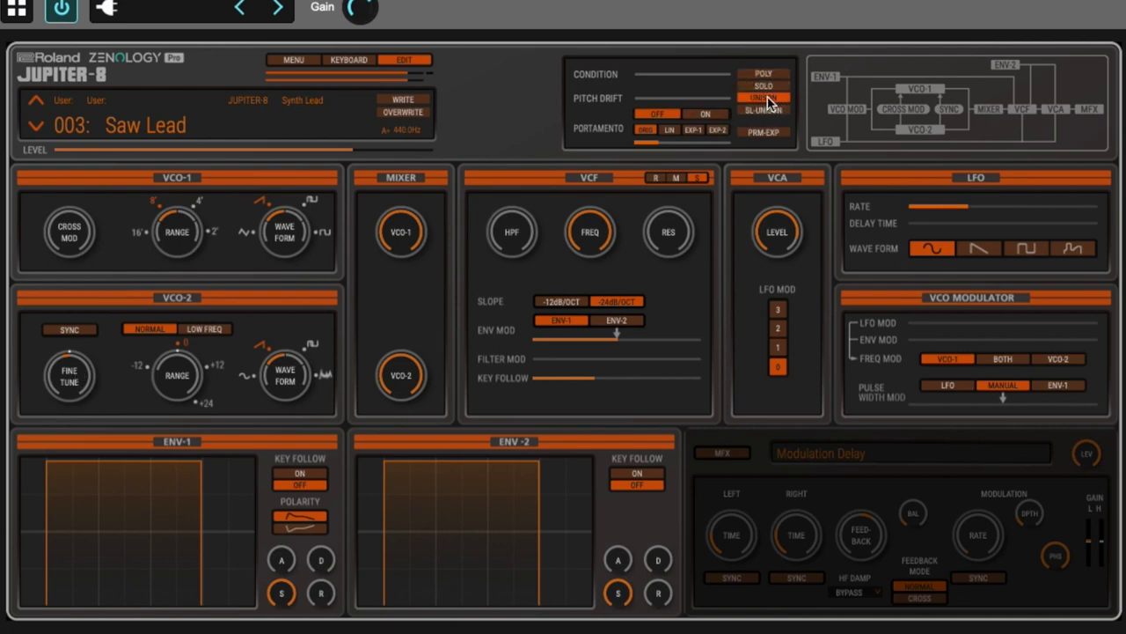
# Detune VCO-2 fine tune to -13, briefly try SOLO key mode, then return to UNISON
pyautogui.click(67, 374)
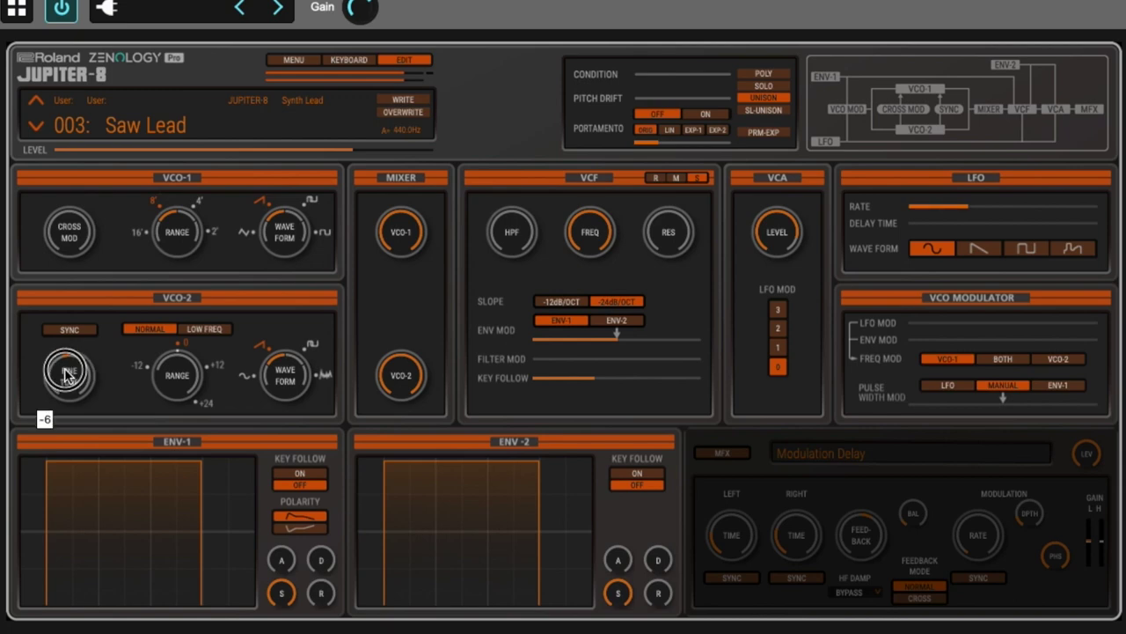
pyautogui.moveTo(67, 374); pyautogui.dragTo(67, 381)
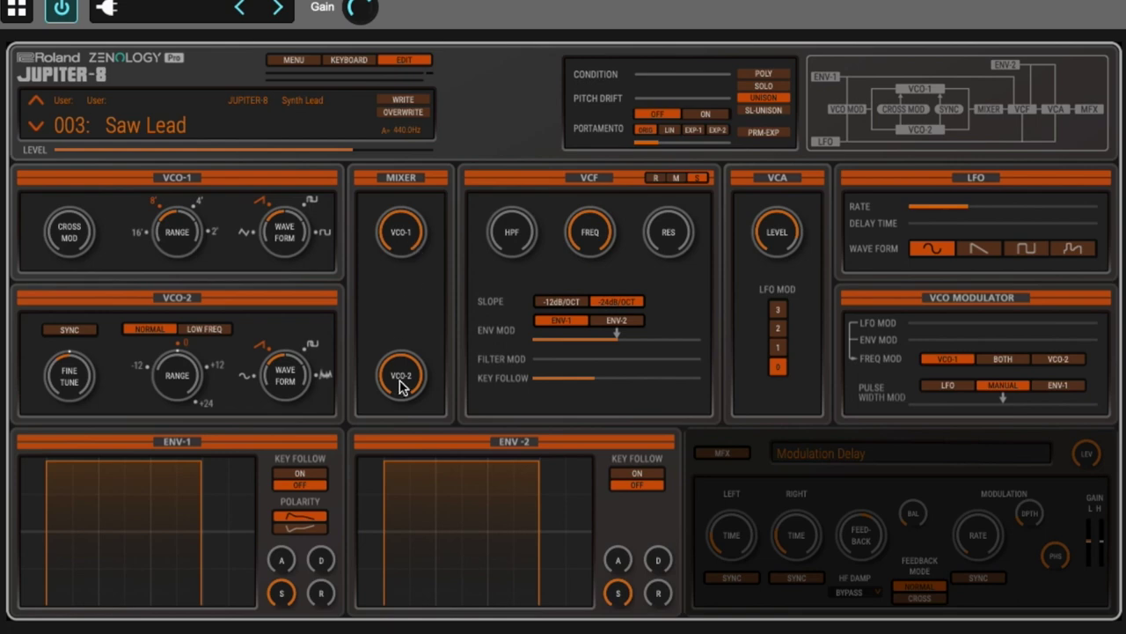
pyautogui.click(771, 86)
pyautogui.click(770, 98)
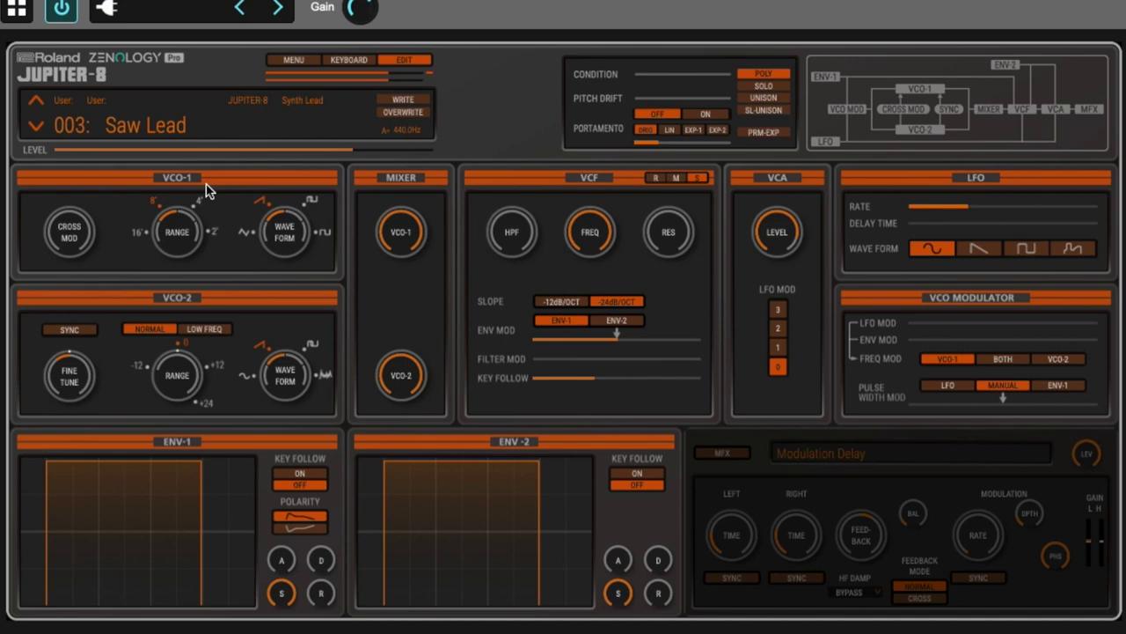
# Mute VCO-2, set VCO-1 to a 16' square wave, and add LFO-driven pulse width modulation
pyautogui.moveTo(390, 375); pyautogui.dragTo(390, 413)
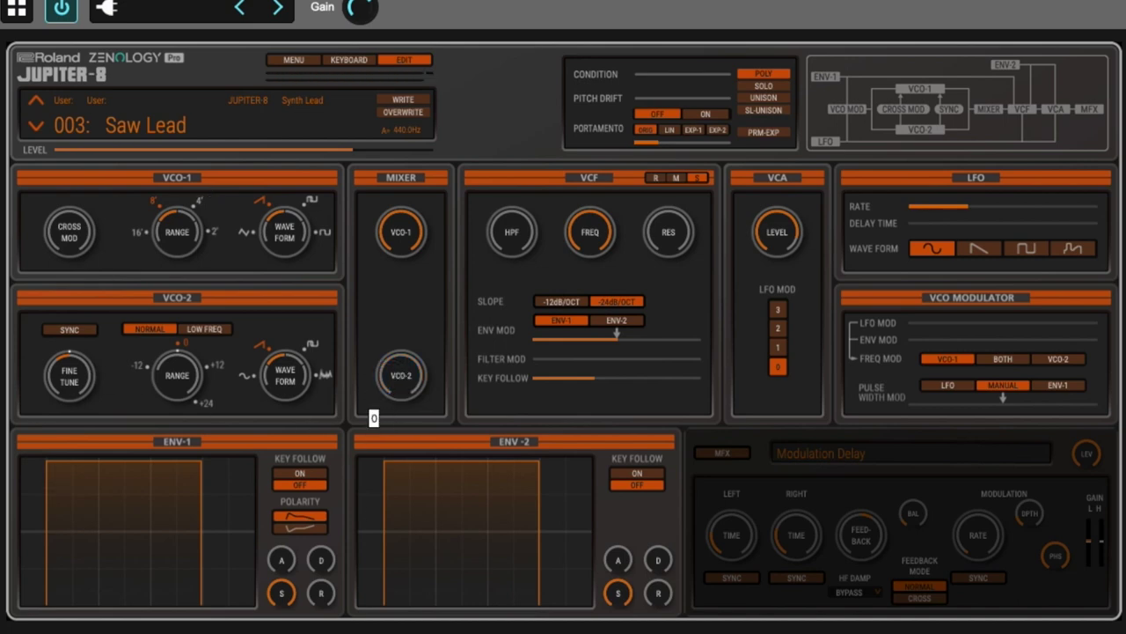
pyautogui.moveTo(186, 249)
pyautogui.mouseDown()
pyautogui.moveTo(170, 247)
pyautogui.moveTo(176, 186)
pyautogui.moveTo(177, 264)
pyautogui.mouseUp()
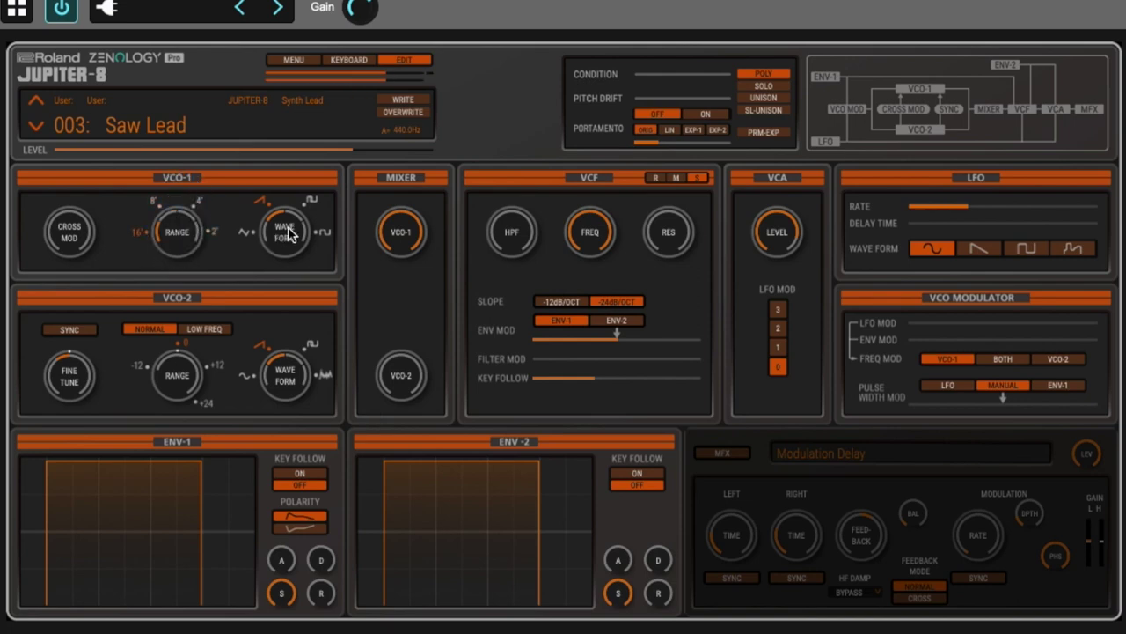
pyautogui.moveTo(278, 239); pyautogui.dragTo(308, 212)
pyautogui.moveTo(911, 407); pyautogui.dragTo(1007, 423)
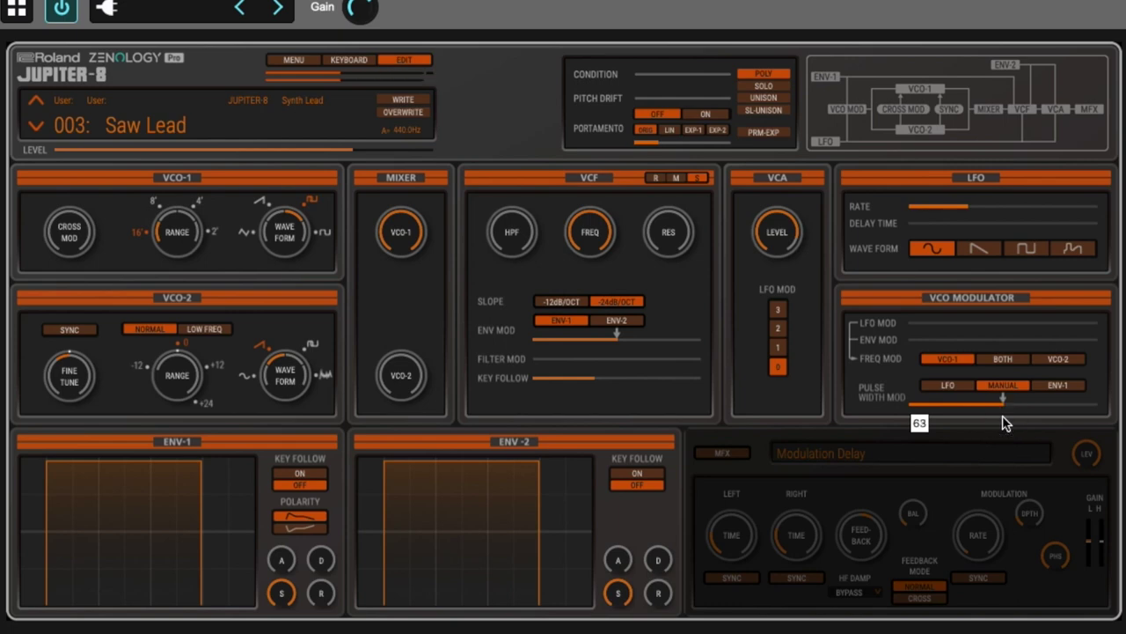
pyautogui.click(949, 387)
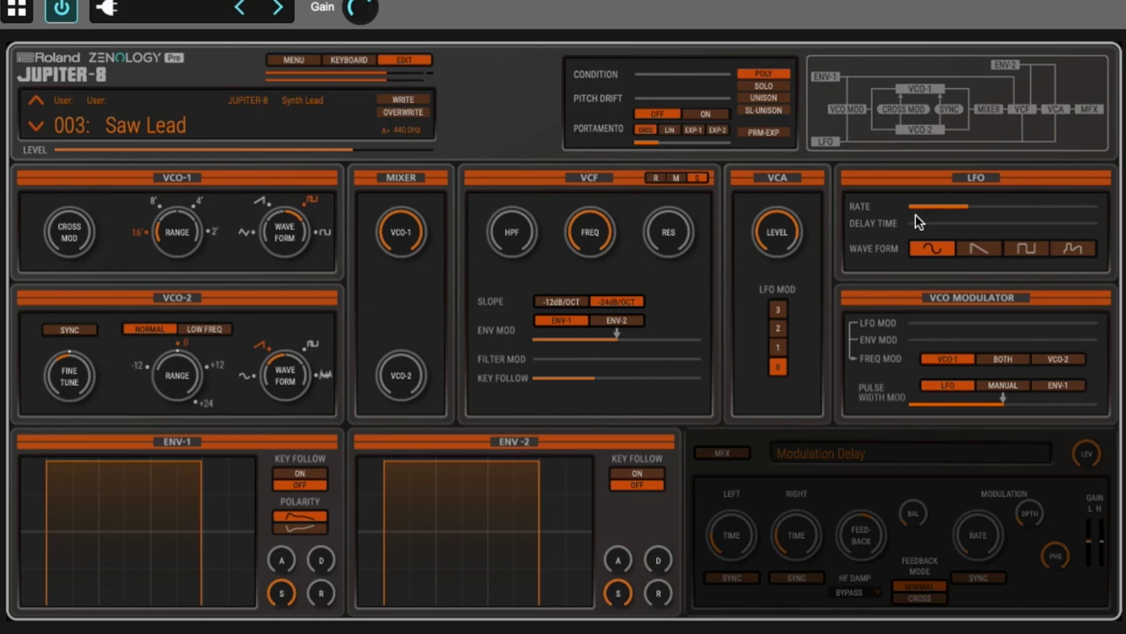
# Speed up the LFO rate and settle pulse width modulation at a moderate amount
pyautogui.moveTo(968, 212); pyautogui.dragTo(1020, 220)
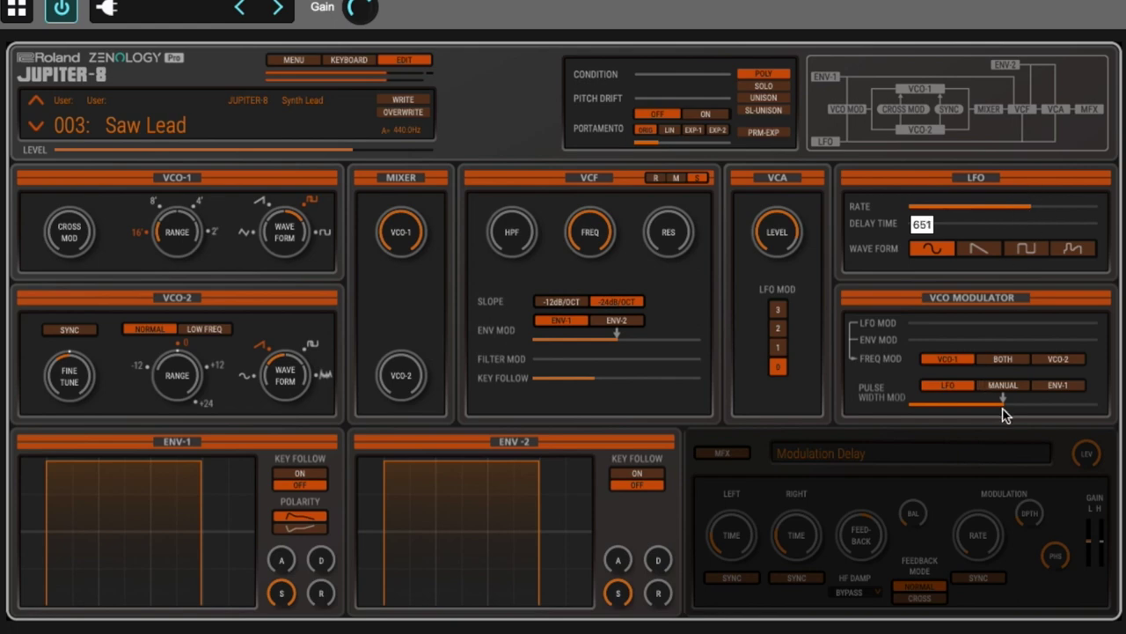
pyautogui.click(1004, 407)
pyautogui.moveTo(1003, 406)
pyautogui.mouseDown()
pyautogui.moveTo(1102, 413)
pyautogui.moveTo(900, 406)
pyautogui.moveTo(1003, 421)
pyautogui.mouseUp()
pyautogui.moveTo(1033, 213); pyautogui.dragTo(1034, 211)
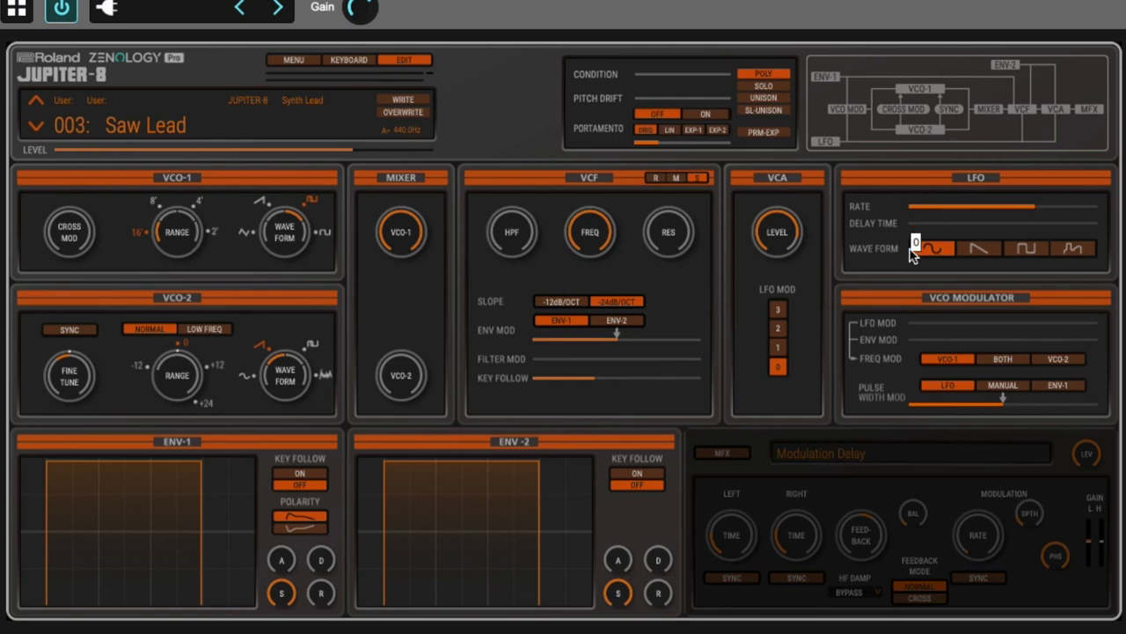
# Try ramp and square LFO waveforms, ending on random at a slow rate with pulse width modulation at 0
pyautogui.click(984, 250)
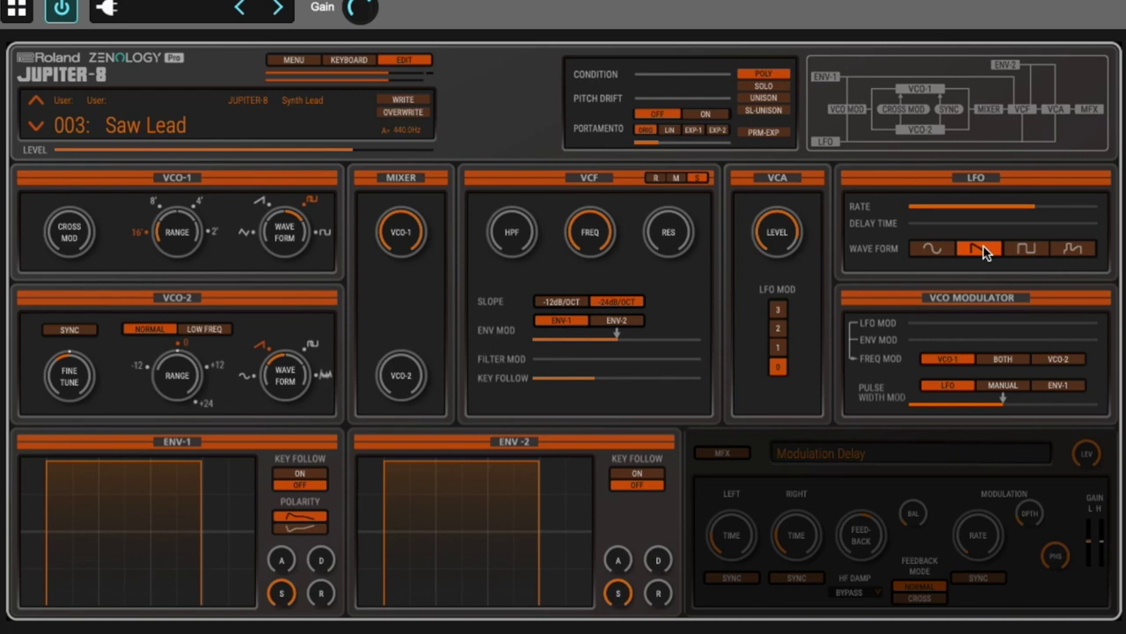
pyautogui.click(965, 211)
pyautogui.click(1020, 250)
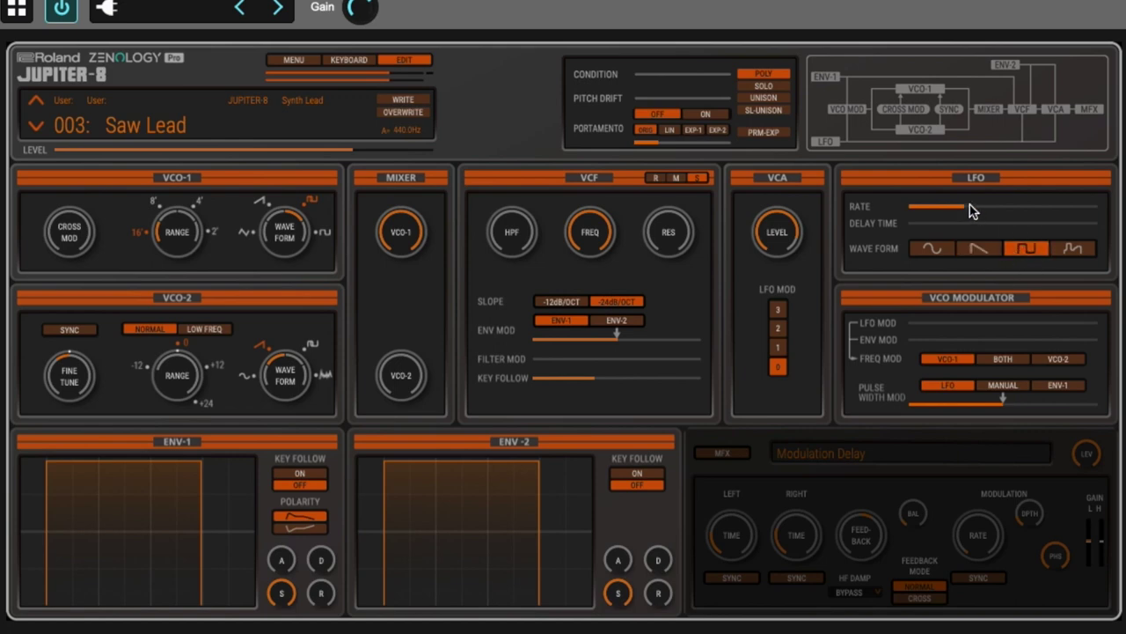
pyautogui.moveTo(1031, 412); pyautogui.dragTo(1048, 405)
pyautogui.click(1008, 208)
pyautogui.click(1075, 248)
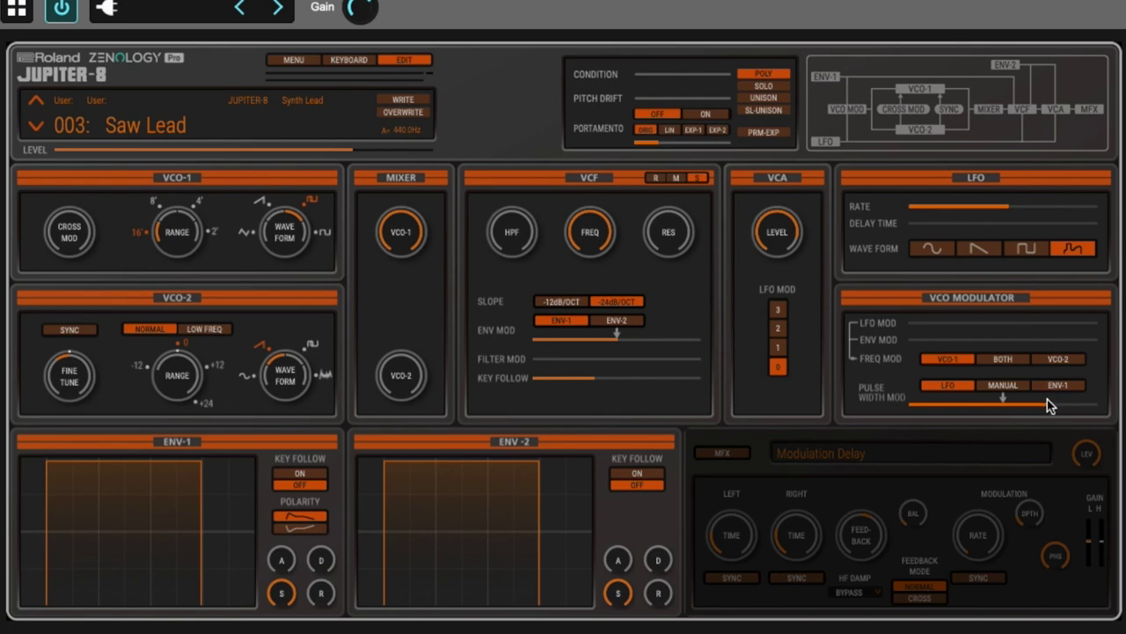
pyautogui.moveTo(1048, 405); pyautogui.dragTo(844, 418)
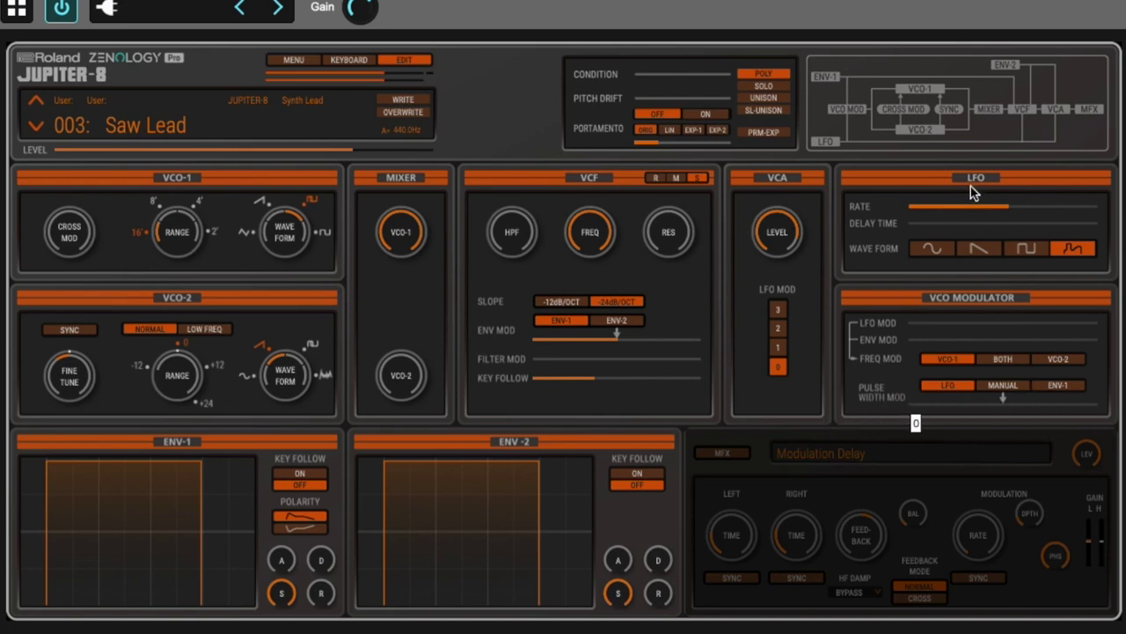
pyautogui.moveTo(1006, 206); pyautogui.dragTo(940, 207)
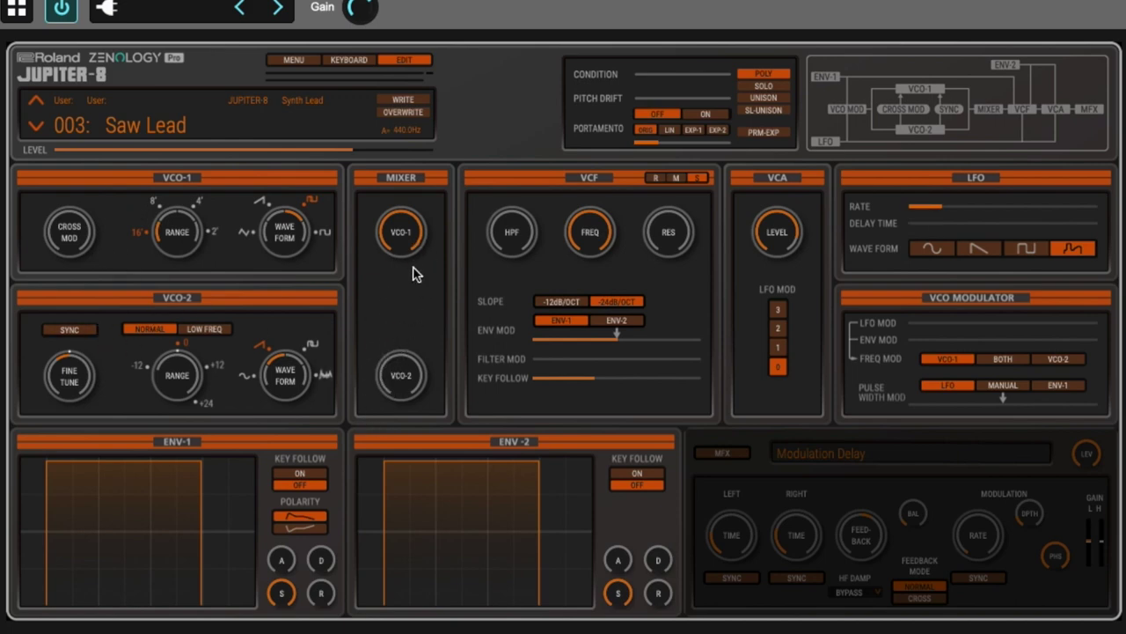
# Raise VCO-2 to 255 in the mixer, sweep its range to +24 and back to 0, and add VCO-1 cross modulation
pyautogui.moveTo(390, 377); pyautogui.dragTo(443, 187)
pyautogui.moveTo(171, 378); pyautogui.dragTo(170, 431)
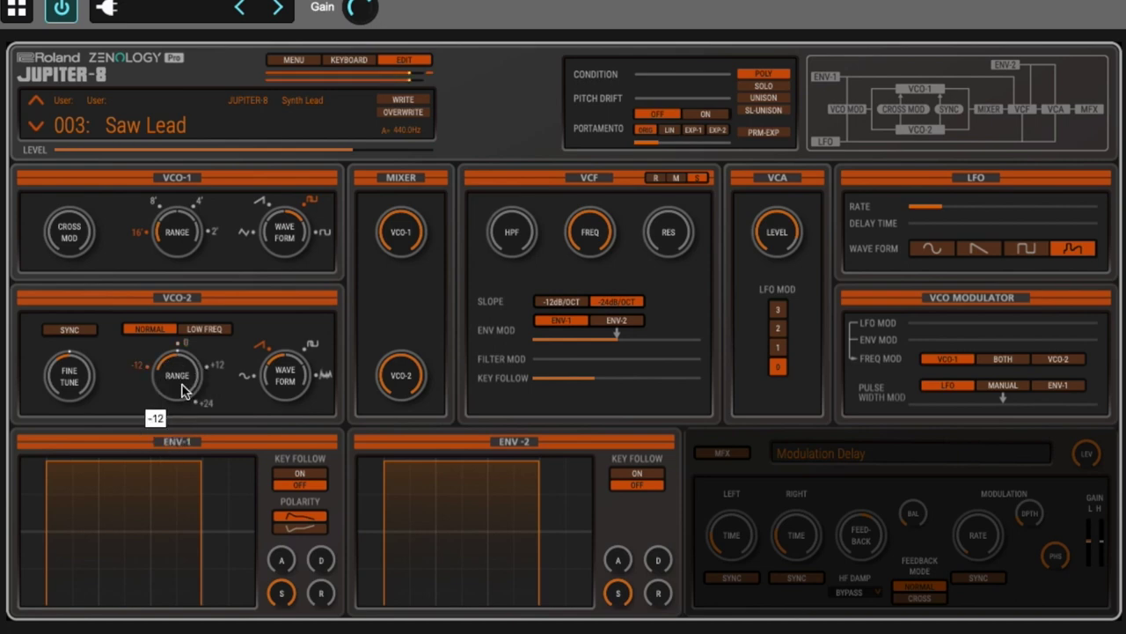
pyautogui.moveTo(183, 390); pyautogui.dragTo(188, 251)
pyautogui.moveTo(181, 352); pyautogui.dragTo(184, 453)
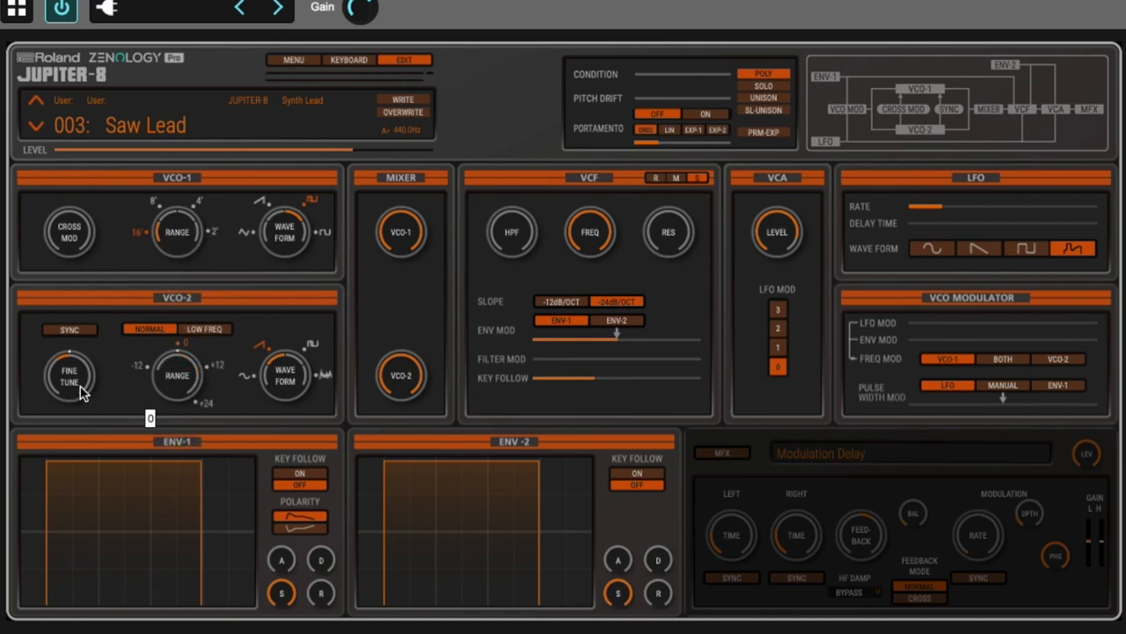
pyautogui.moveTo(83, 389)
pyautogui.mouseDown()
pyautogui.moveTo(77, 360)
pyautogui.moveTo(80, 374)
pyautogui.mouseUp()
pyautogui.moveTo(74, 243); pyautogui.dragTo(91, 194)
# Switch VCO-2 to sine, set moderate cross modulation, keep VCO-2 at full and mute VCO-1
pyautogui.moveTo(275, 376); pyautogui.dragTo(273, 388)
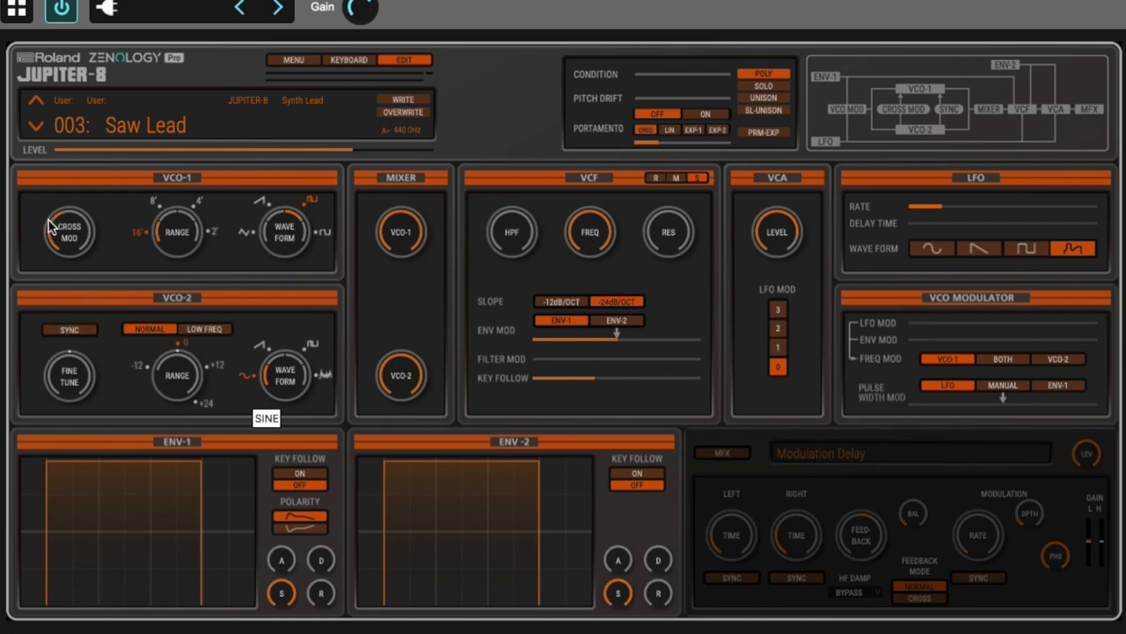
pyautogui.moveTo(67, 227); pyautogui.dragTo(82, 305)
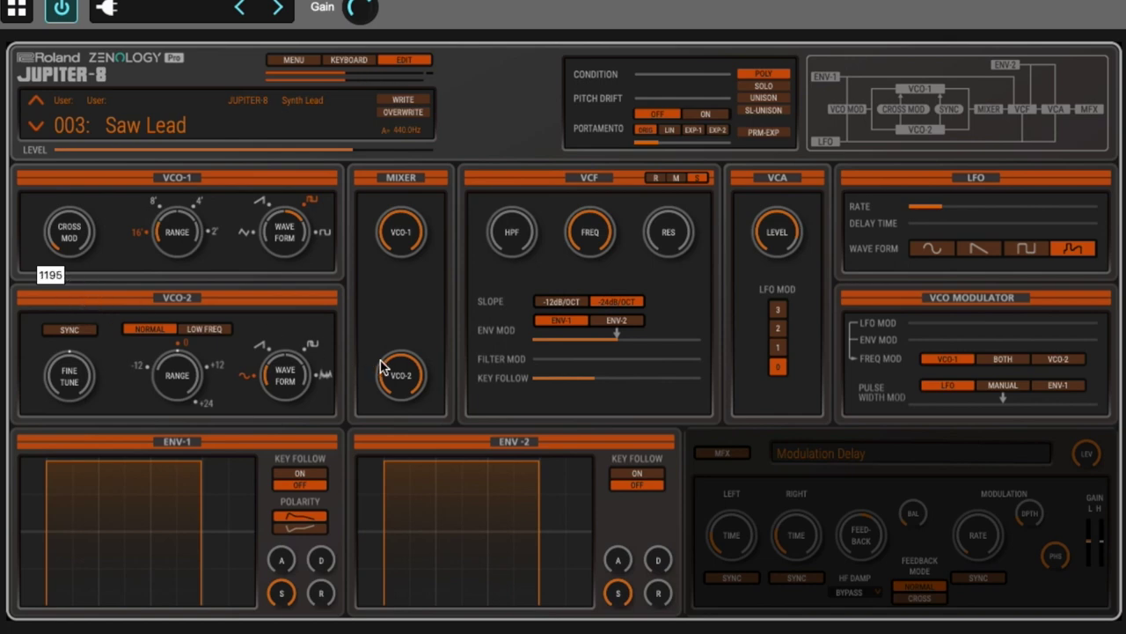
pyautogui.moveTo(398, 377); pyautogui.dragTo(380, 421)
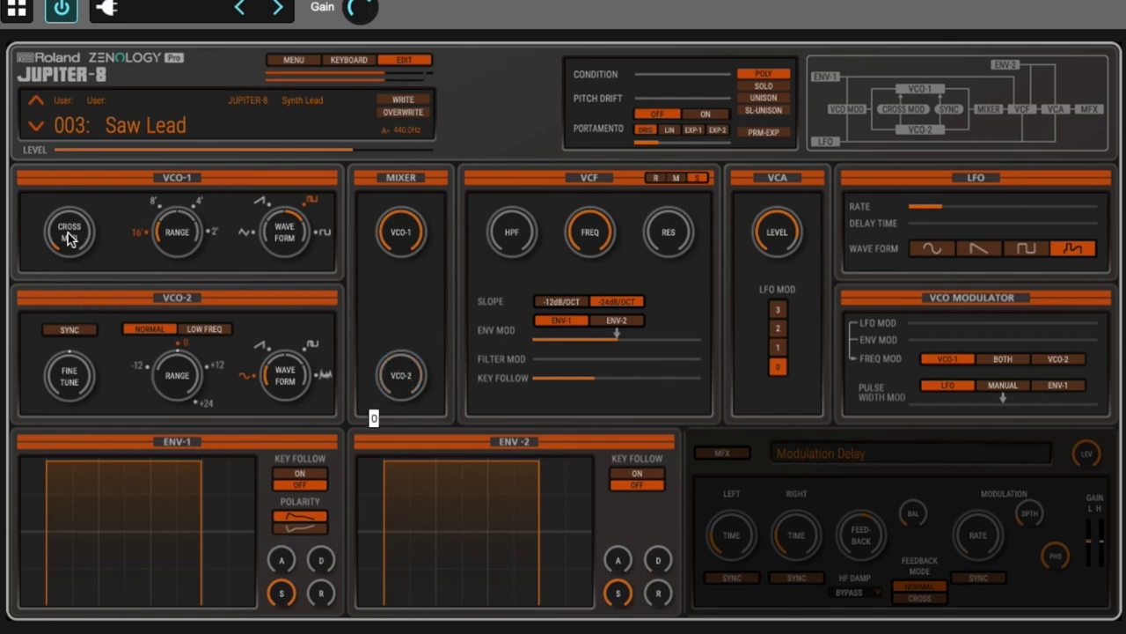
pyautogui.moveTo(71, 234); pyautogui.dragTo(89, 183)
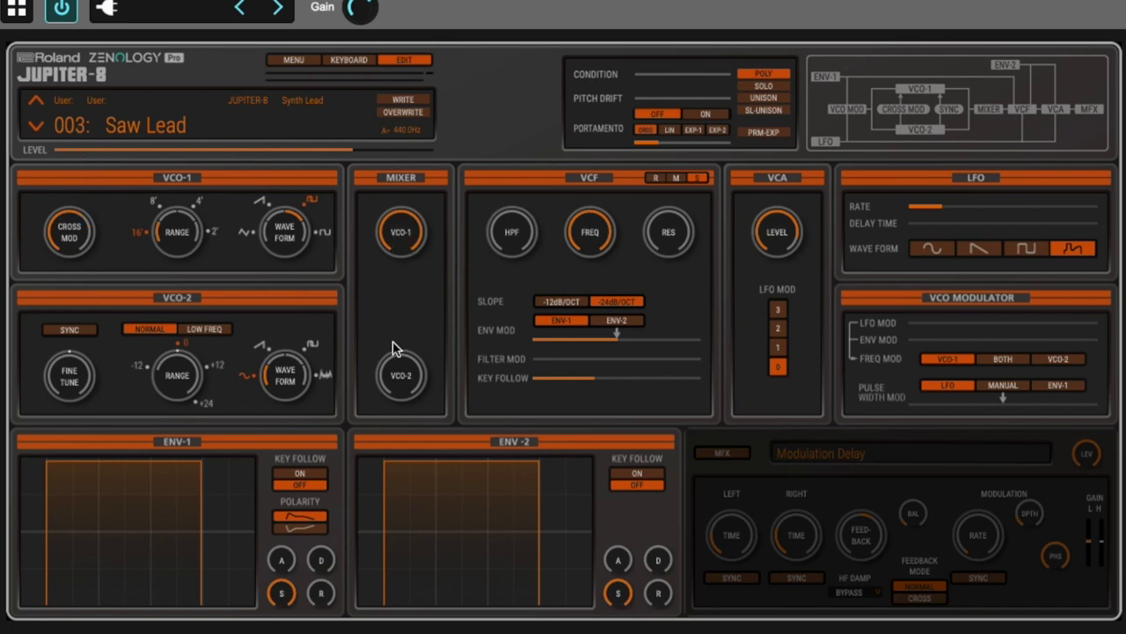
pyautogui.moveTo(391, 376); pyautogui.dragTo(443, 131)
pyautogui.moveTo(405, 241); pyautogui.dragTo(418, 449)
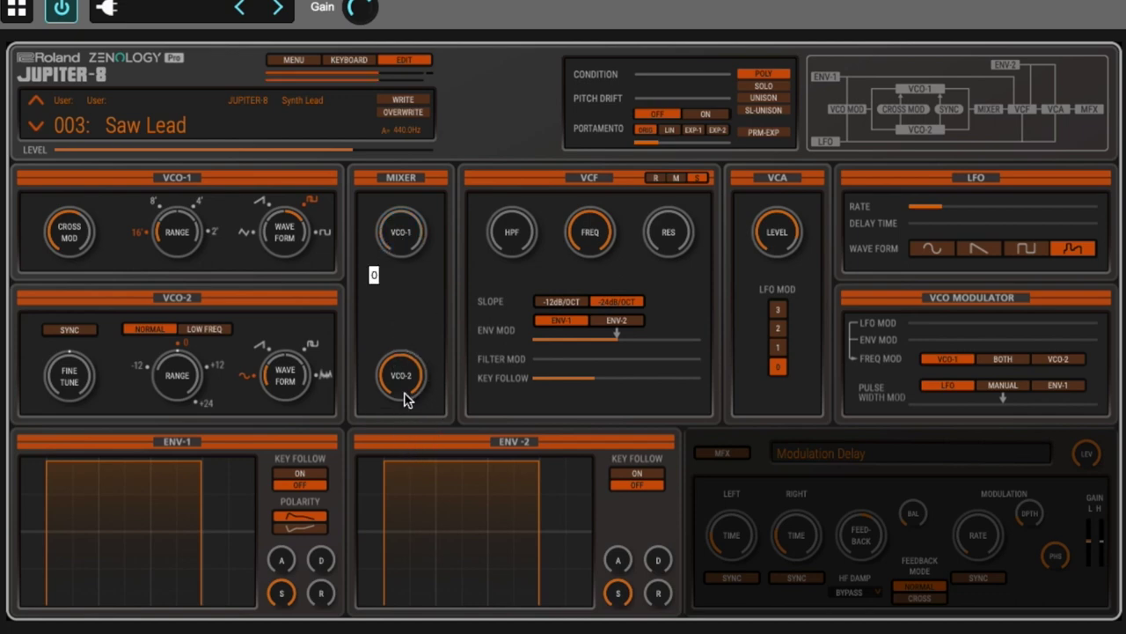
pyautogui.moveTo(201, 380)
pyautogui.mouseDown()
pyautogui.moveTo(178, 377)
pyautogui.moveTo(196, 293)
pyautogui.moveTo(202, 387)
pyautogui.mouseUp()
# Set the mixer to VCO-1 at 255 and VCO-2 at 0, and raise cross modulation
pyautogui.moveTo(396, 230); pyautogui.dragTo(396, 176)
pyautogui.moveTo(405, 370); pyautogui.dragTo(379, 415)
pyautogui.moveTo(73, 231); pyautogui.dragTo(82, 186)
# Try VCO-2's range at -4, then push cross modulation to 10800 and VCO-2's range to +12
pyautogui.moveTo(173, 372); pyautogui.dragTo(169, 418)
pyautogui.moveTo(55, 222); pyautogui.dragTo(76, 314)
pyautogui.moveTo(64, 249)
pyautogui.mouseDown()
pyautogui.moveTo(67, 201)
pyautogui.moveTo(69, 235)
pyautogui.mouseUp()
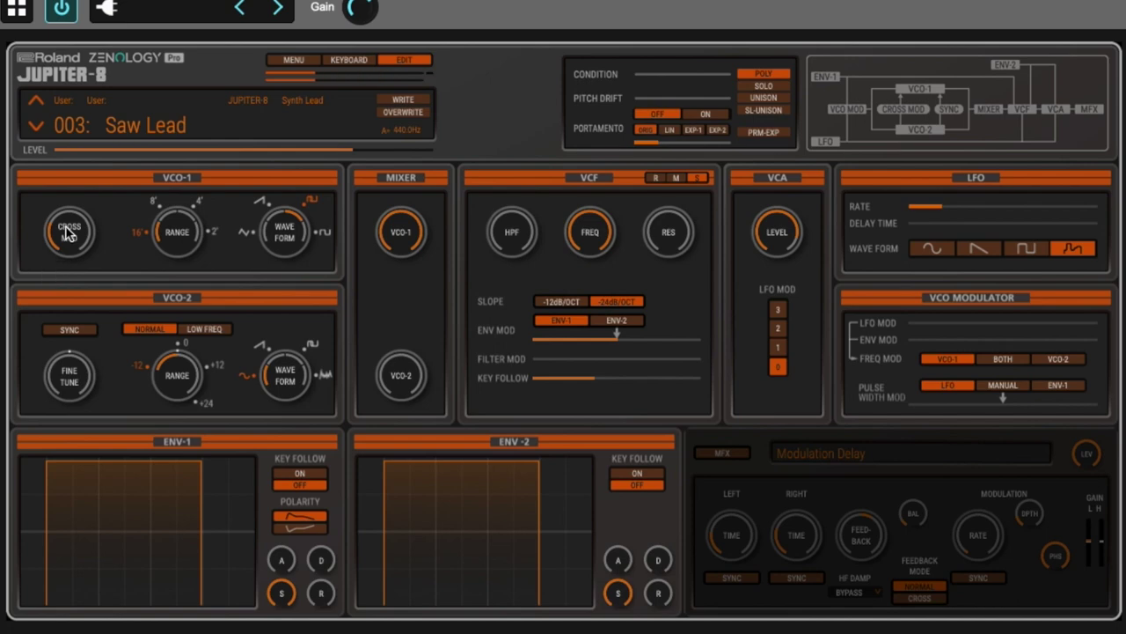
pyautogui.moveTo(66, 232); pyautogui.dragTo(88, 86)
pyautogui.moveTo(187, 364); pyautogui.dragTo(198, 278)
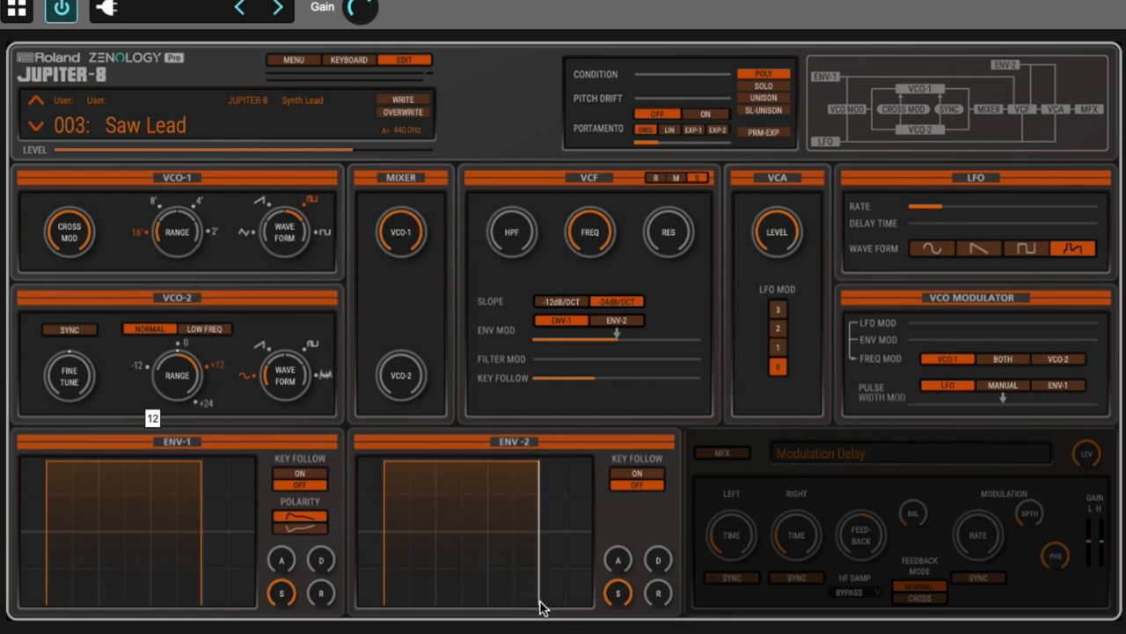
# Make ENV-2 a short decay with no sustain and lower the cross modulation amount
pyautogui.moveTo(540, 604); pyautogui.dragTo(581, 614)
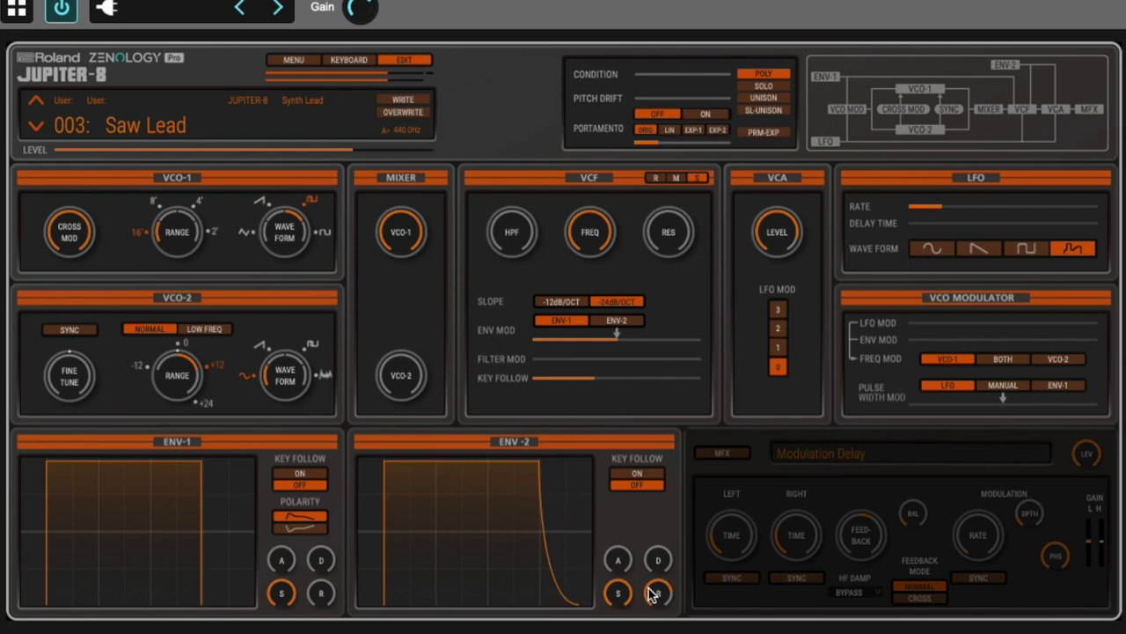
pyautogui.moveTo(653, 593); pyautogui.dragTo(610, 616)
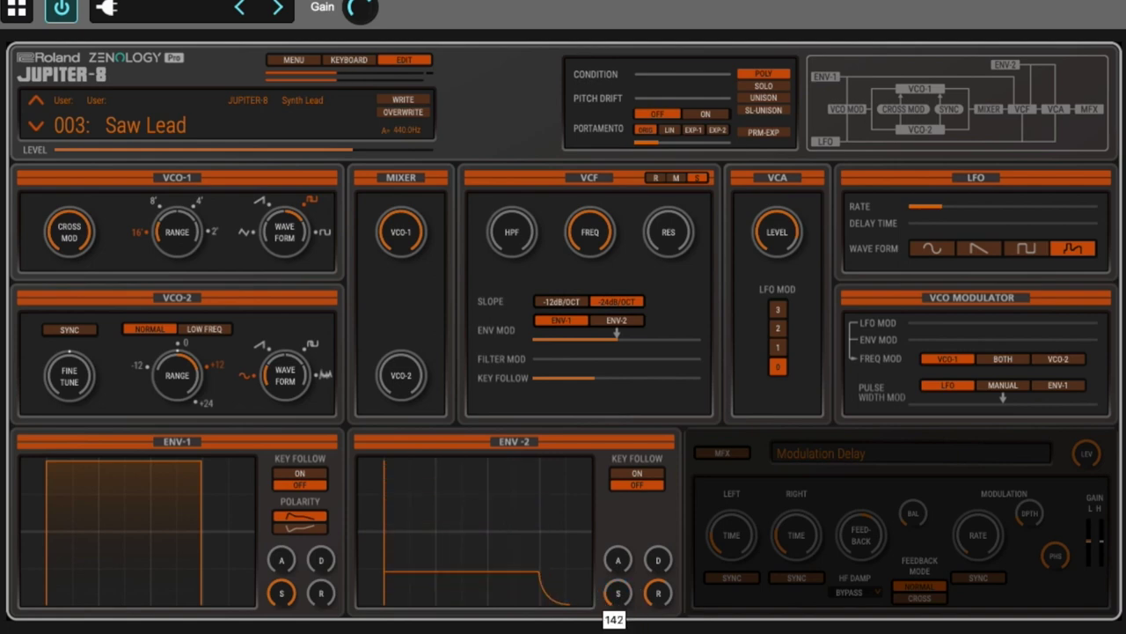
pyautogui.moveTo(658, 560); pyautogui.dragTo(657, 586)
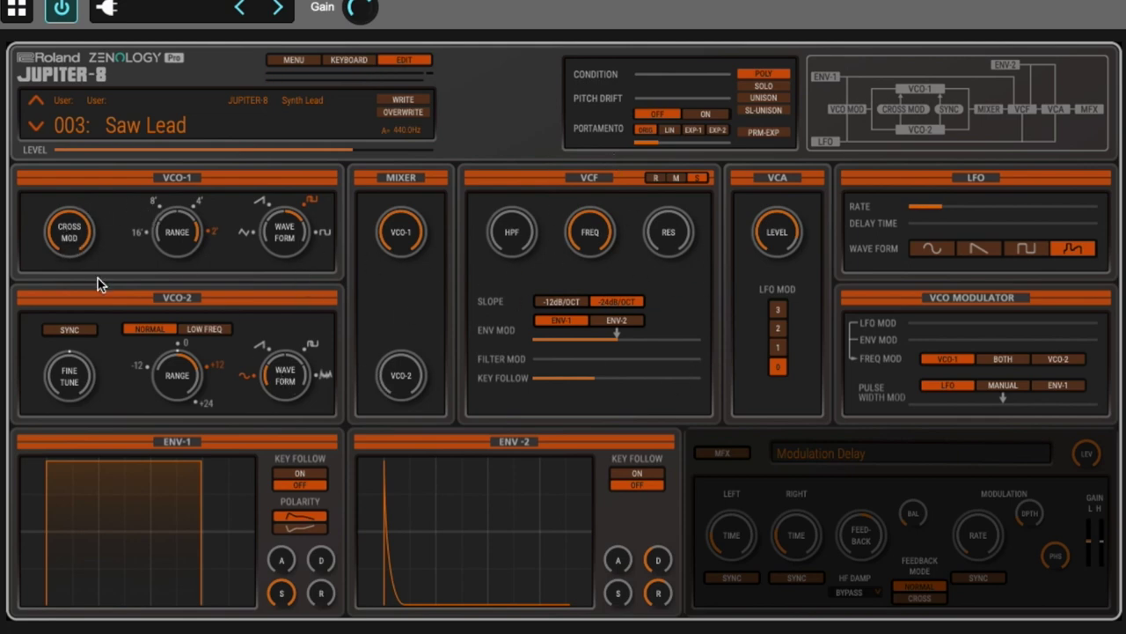
pyautogui.moveTo(68, 298); pyautogui.dragTo(79, 343)
# Restore the earlier setting, sync VCO-2 to VCO-1, and set VCO-2 to 255 in the mixer
pyautogui.moveTo(77, 240); pyautogui.dragTo(106, 155)
pyautogui.click(70, 330)
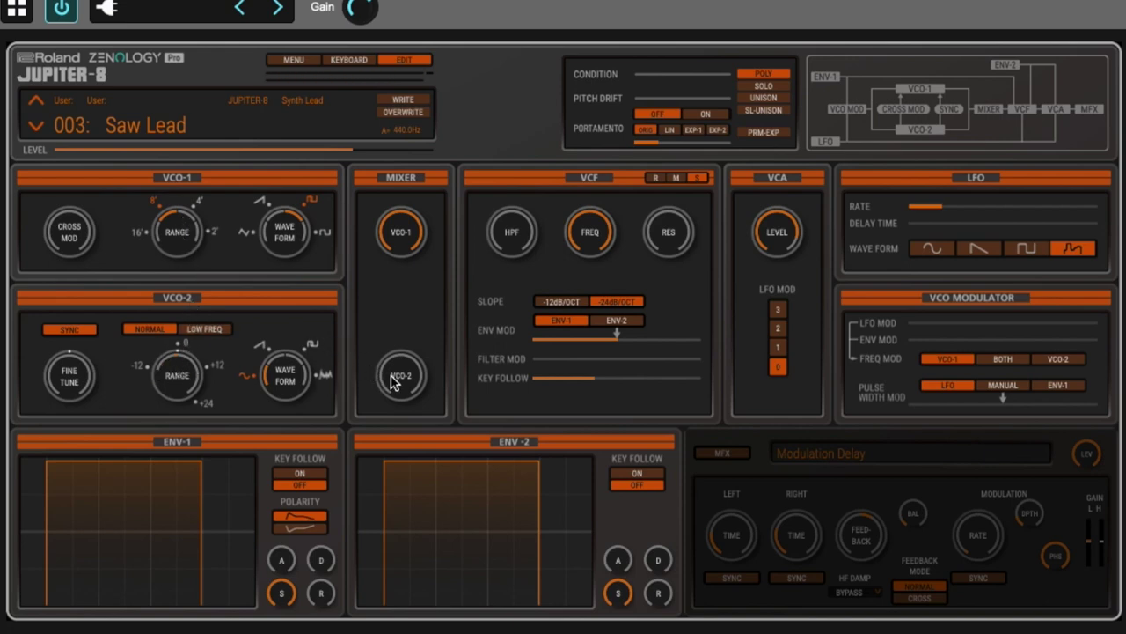
pyautogui.moveTo(398, 380); pyautogui.dragTo(461, 42)
# Switch VCO-2 to saw and sweep its range with sync on, then select the CARS SYNC tone
pyautogui.moveTo(285, 380); pyautogui.dragTo(286, 373)
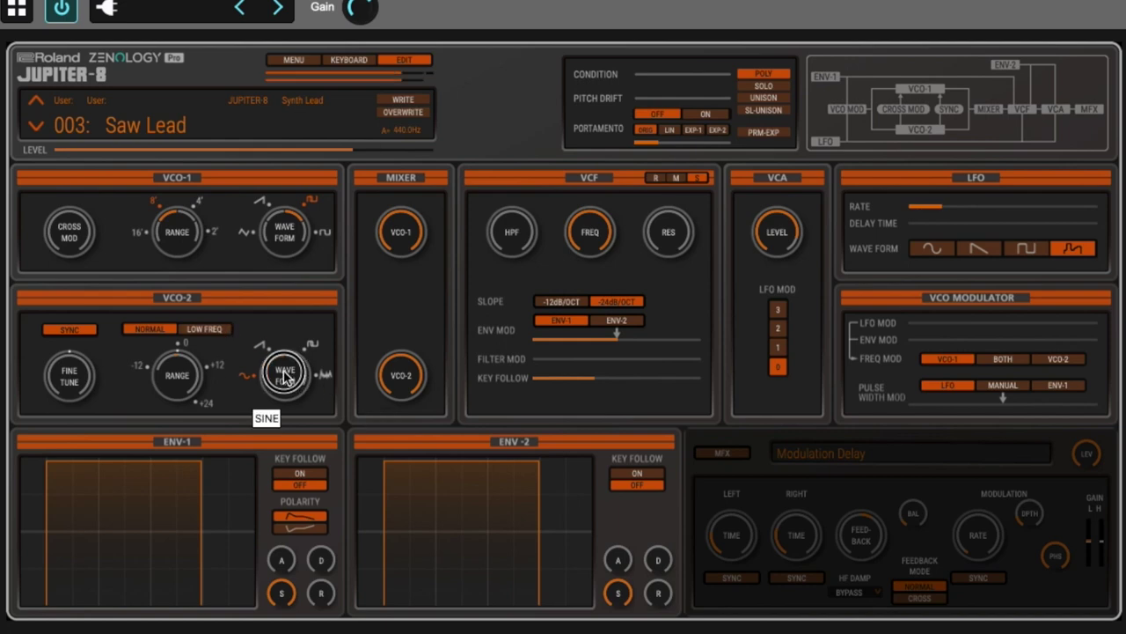
pyautogui.moveTo(190, 368); pyautogui.dragTo(192, 401)
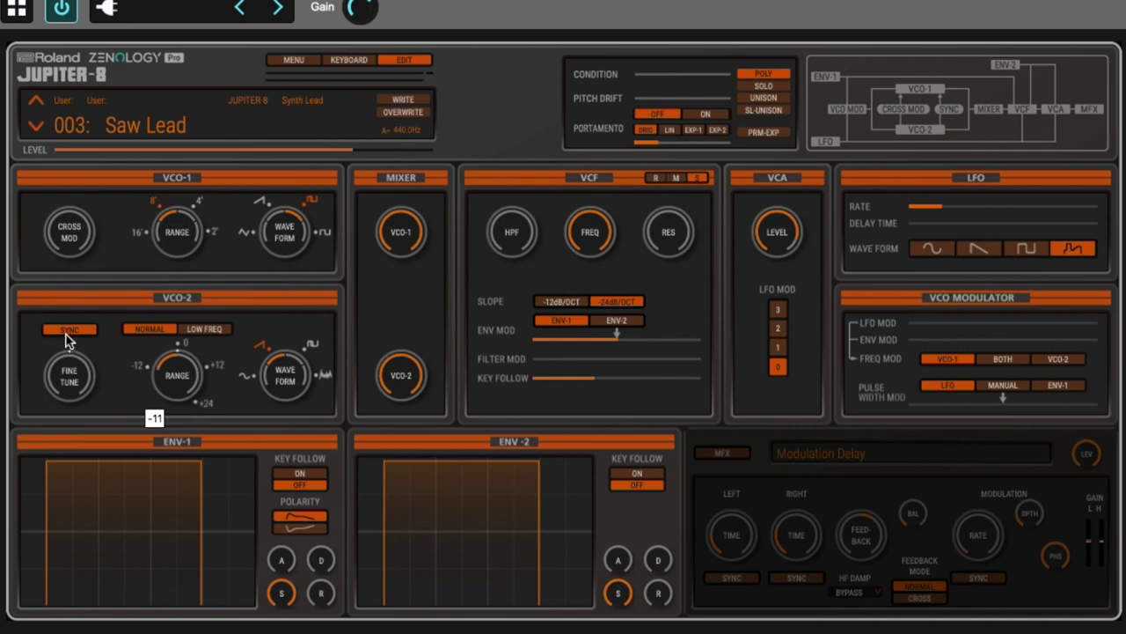
pyautogui.moveTo(187, 377)
pyautogui.mouseDown()
pyautogui.moveTo(194, 290)
pyautogui.moveTo(193, 369)
pyautogui.mouseUp()
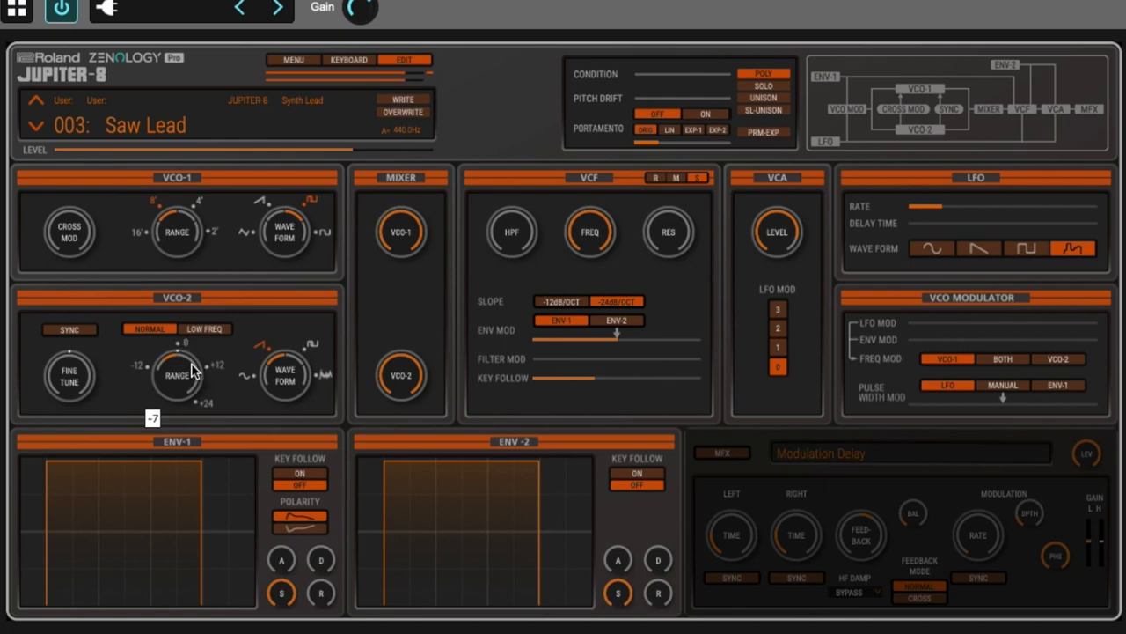
pyautogui.click(69, 330)
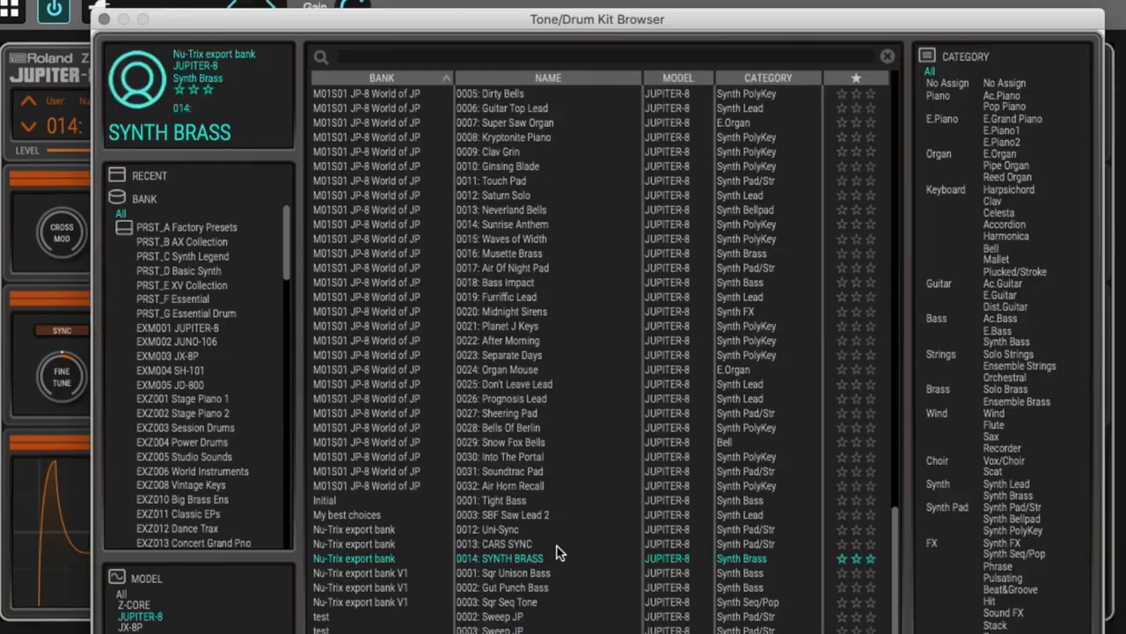
pyautogui.click(556, 545)
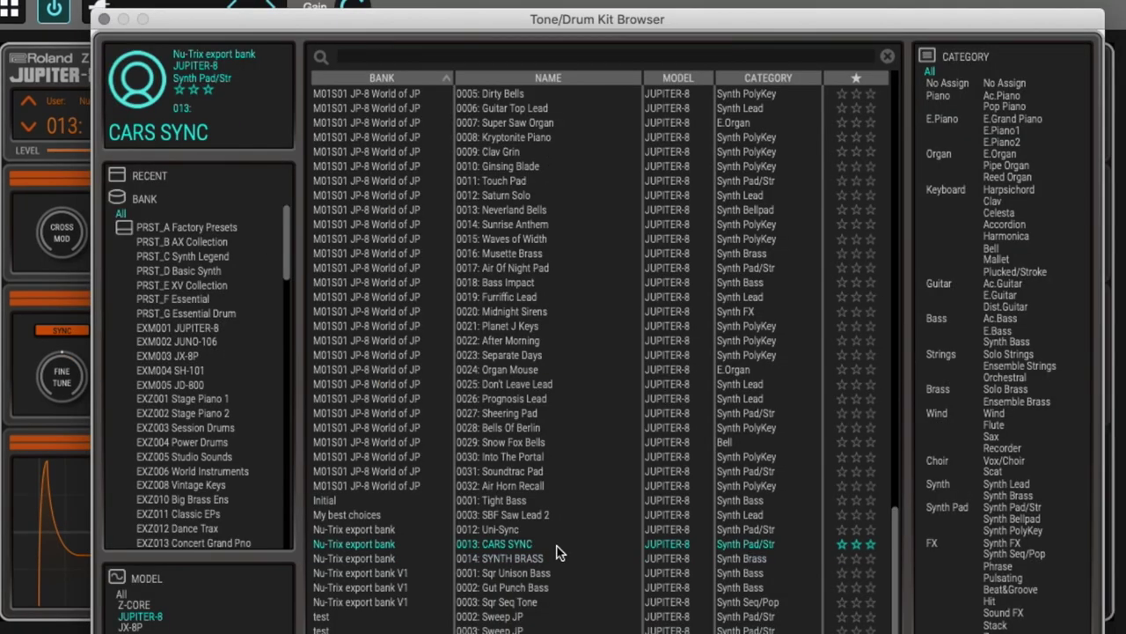
# Load 0013: CARS SYNC from the Nu-Trix export bank and check the VCO-1 mix level
pyautogui.doubleClick(557, 546)
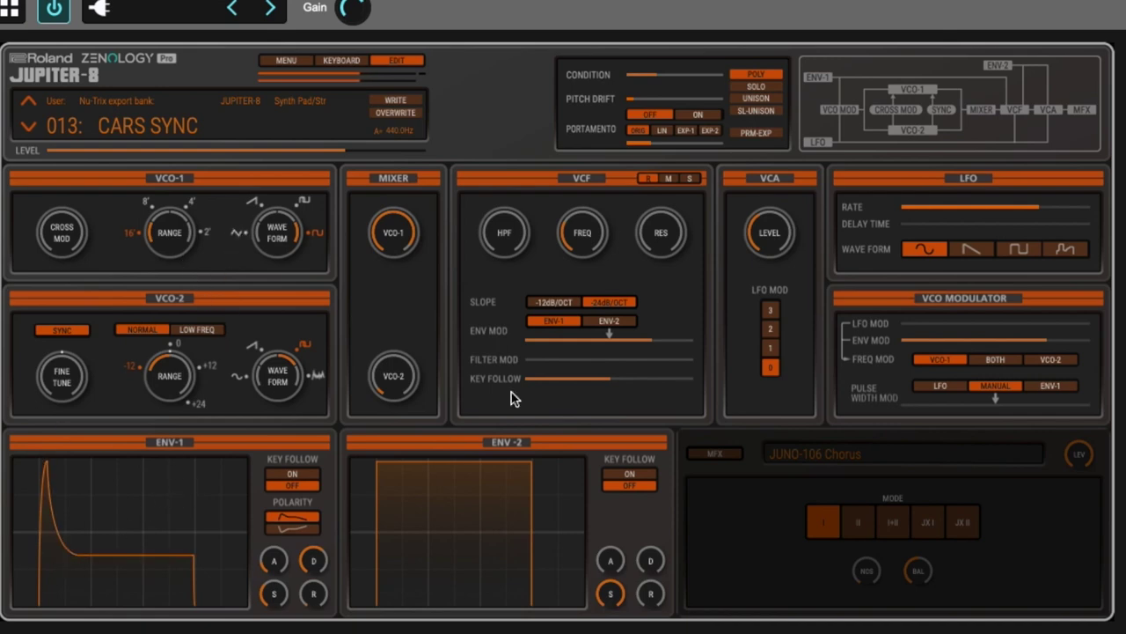
pyautogui.click(390, 377)
# Set the CARS SYNC mixer to VCO-1 at 255 and VCO-2 at about 42
pyautogui.click(388, 273)
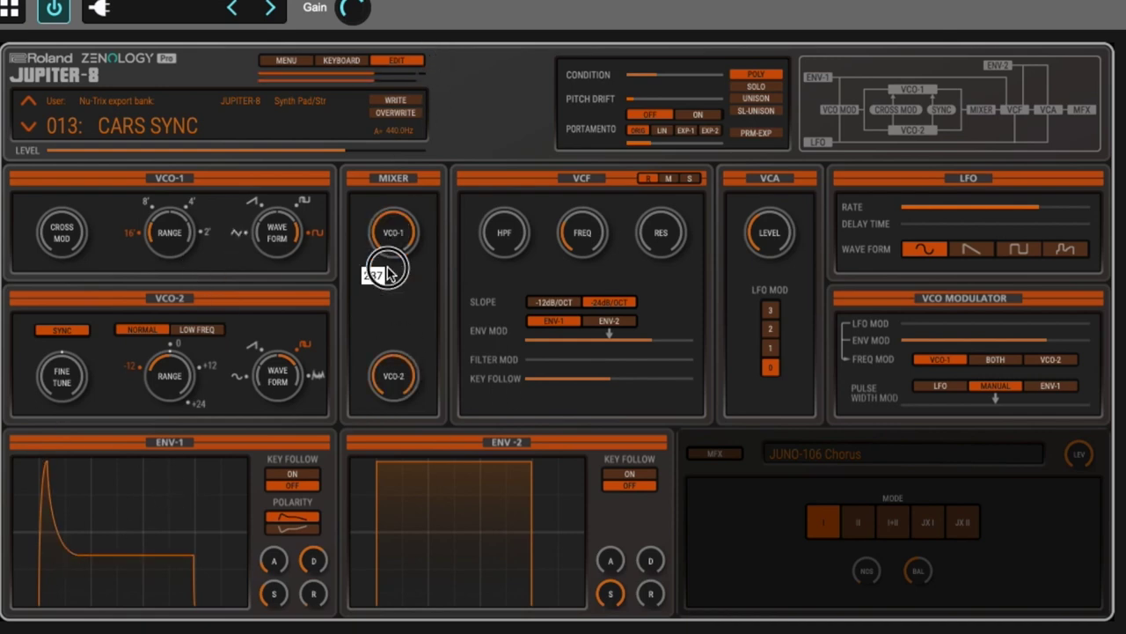
pyautogui.moveTo(388, 273); pyautogui.dragTo(388, 334)
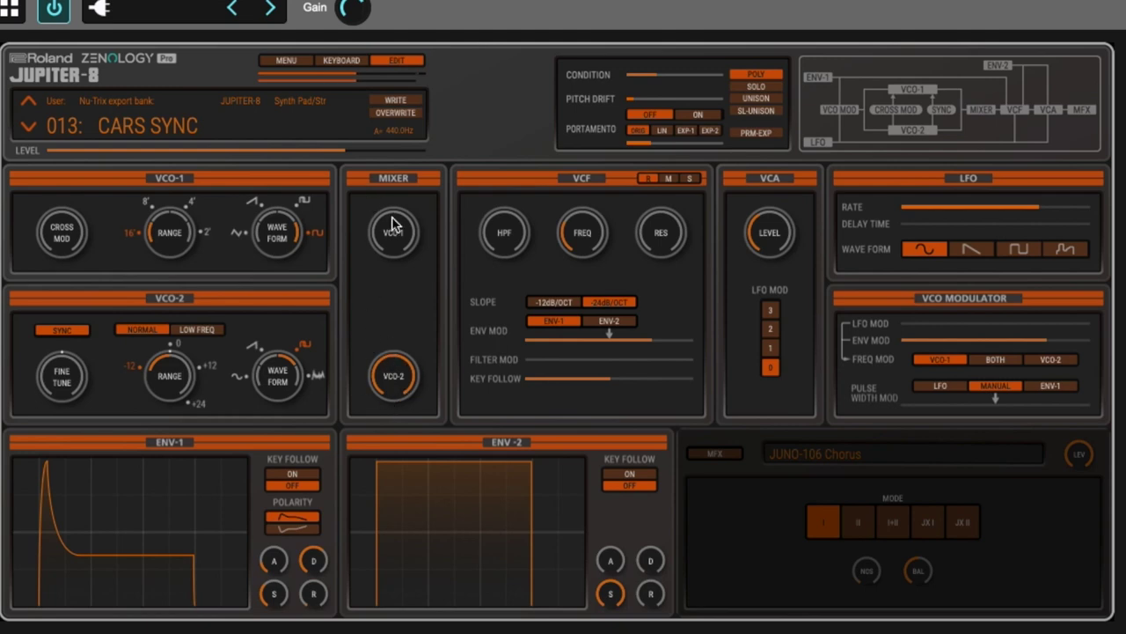
pyautogui.moveTo(396, 226); pyautogui.dragTo(396, 158)
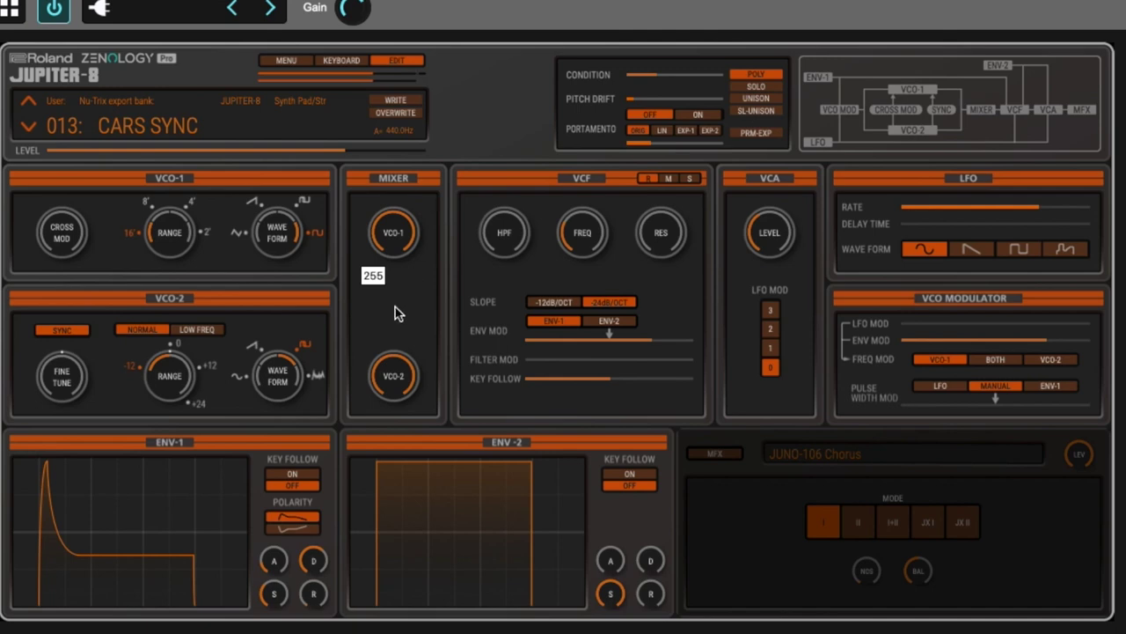
pyautogui.moveTo(400, 373); pyautogui.dragTo(109, 596)
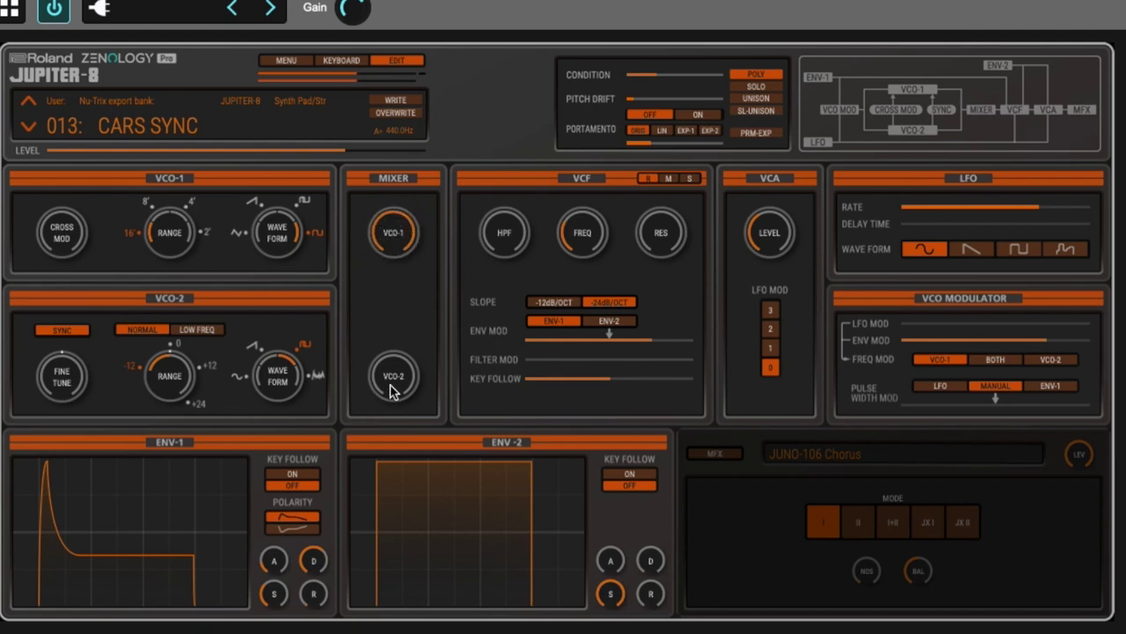
pyautogui.moveTo(393, 385); pyautogui.dragTo(393, 368)
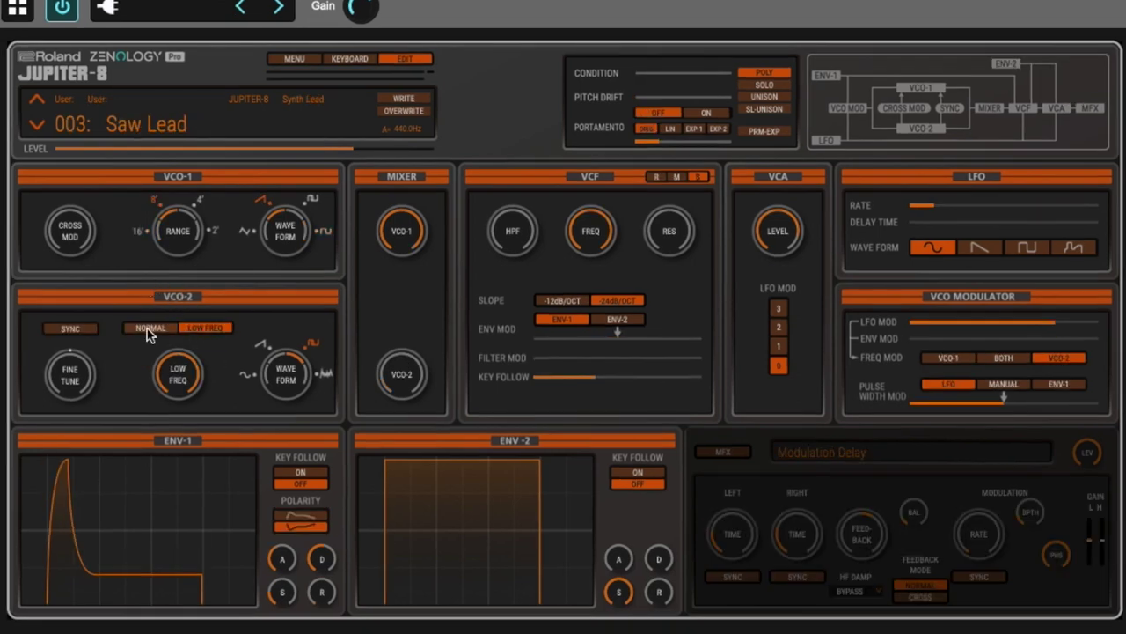
# Turn VCO-2's low-frequency value down to 0 and raise the cross modulation amount
pyautogui.moveTo(192, 363); pyautogui.dragTo(176, 507)
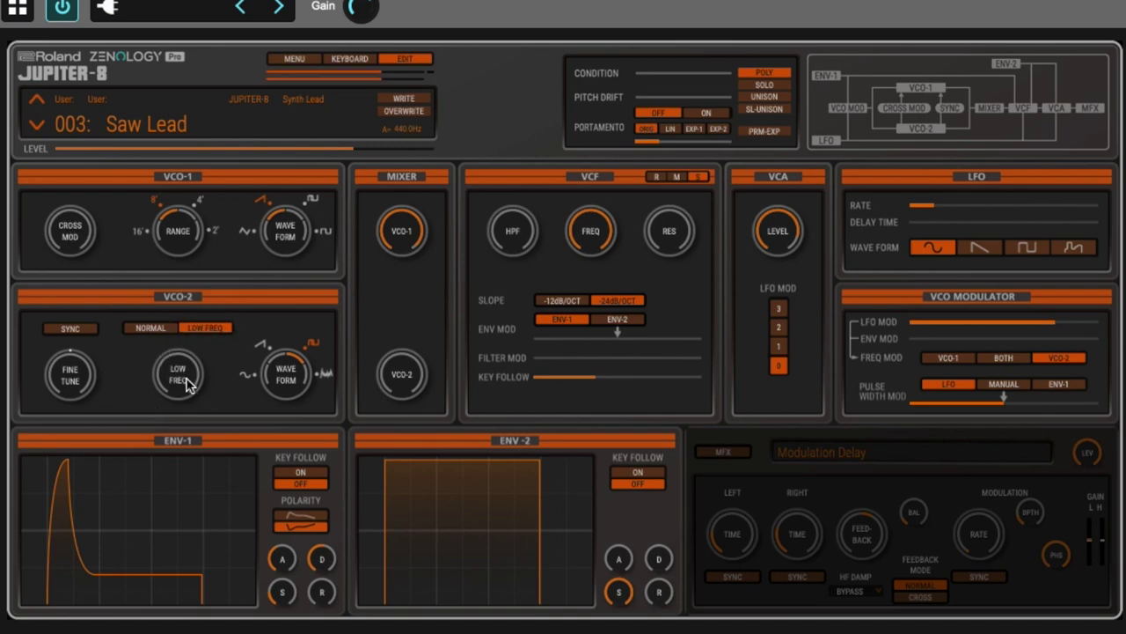
pyautogui.moveTo(81, 233)
pyautogui.moveTo(81, 233); pyautogui.dragTo(78, 213)
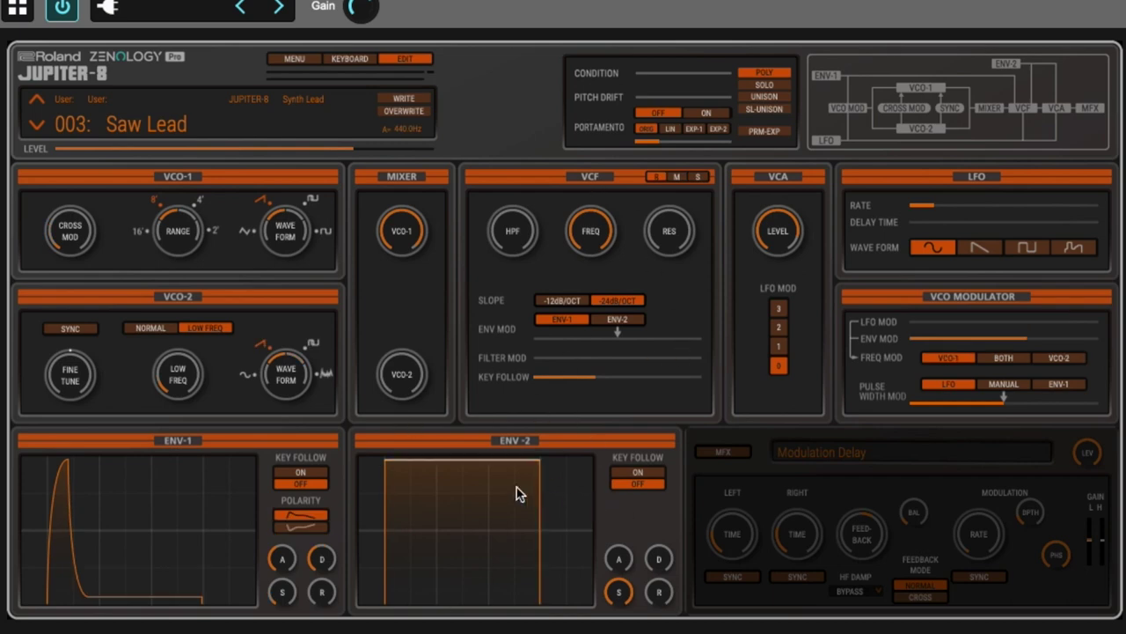
# Remove ENV-2's release, lower its sustain, and turn ENV-2 key follow on
pyautogui.moveTo(661, 593); pyautogui.dragTo(676, 539)
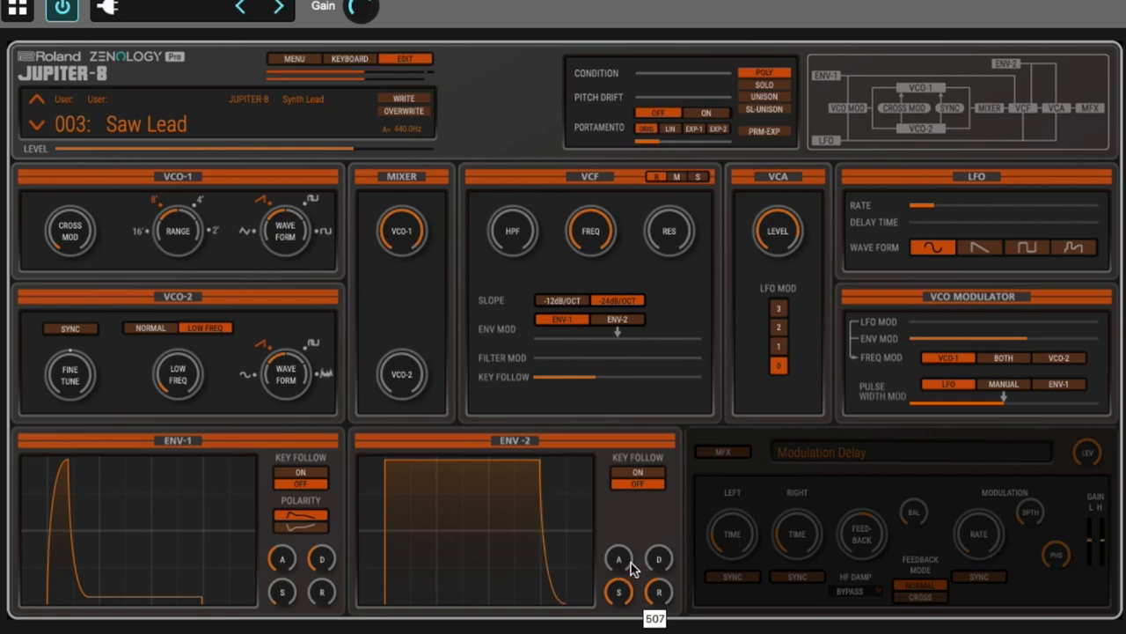
pyautogui.moveTo(659, 582); pyautogui.dragTo(664, 528)
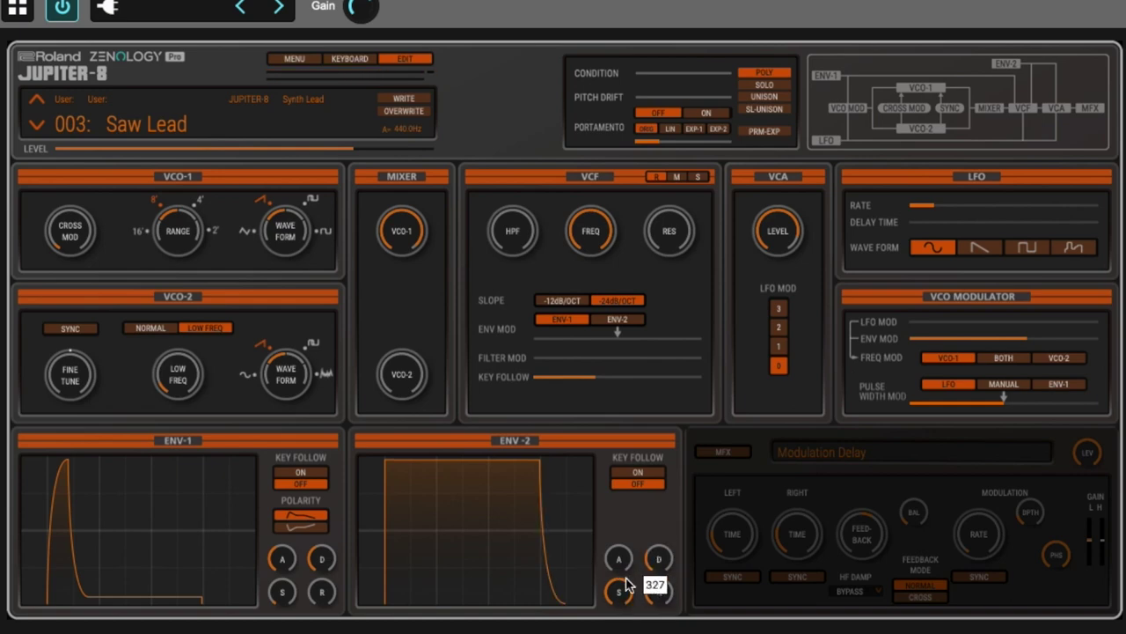
pyautogui.moveTo(624, 593); pyautogui.dragTo(619, 623)
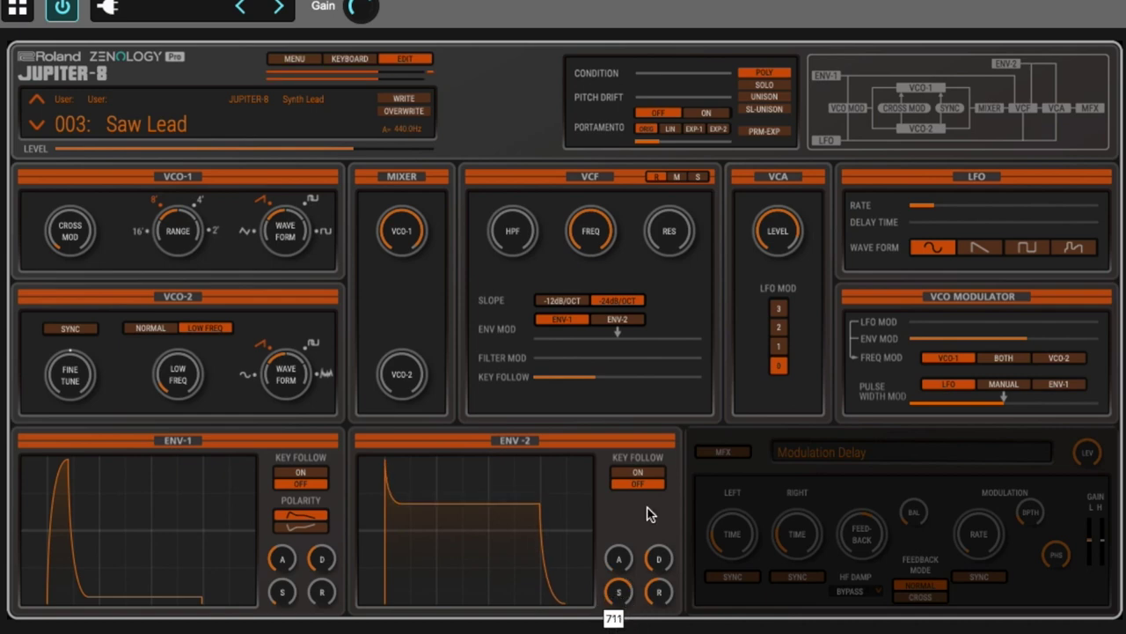
pyautogui.click(641, 473)
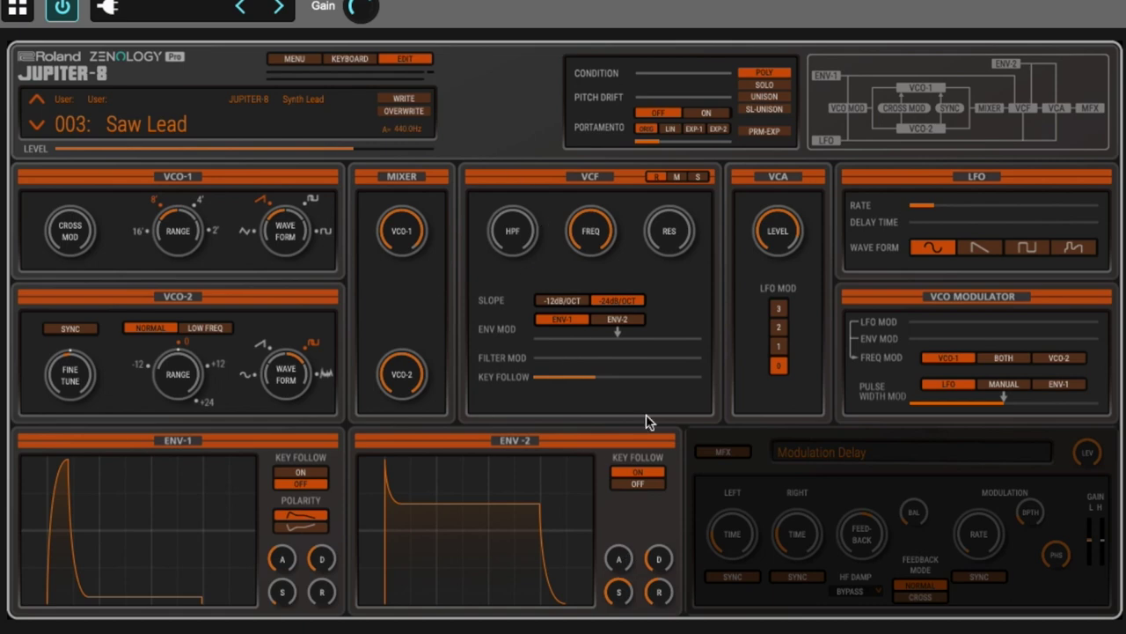
# Raise the high-pass cutoff and sweep the filter cutoff down to 0, then up to 501
pyautogui.moveTo(508, 250)
pyautogui.moveTo(513, 250); pyautogui.dragTo(502, 221)
pyautogui.moveTo(594, 232)
pyautogui.moveTo(594, 232); pyautogui.dragTo(588, 351)
pyautogui.moveTo(605, 246); pyautogui.dragTo(598, 200)
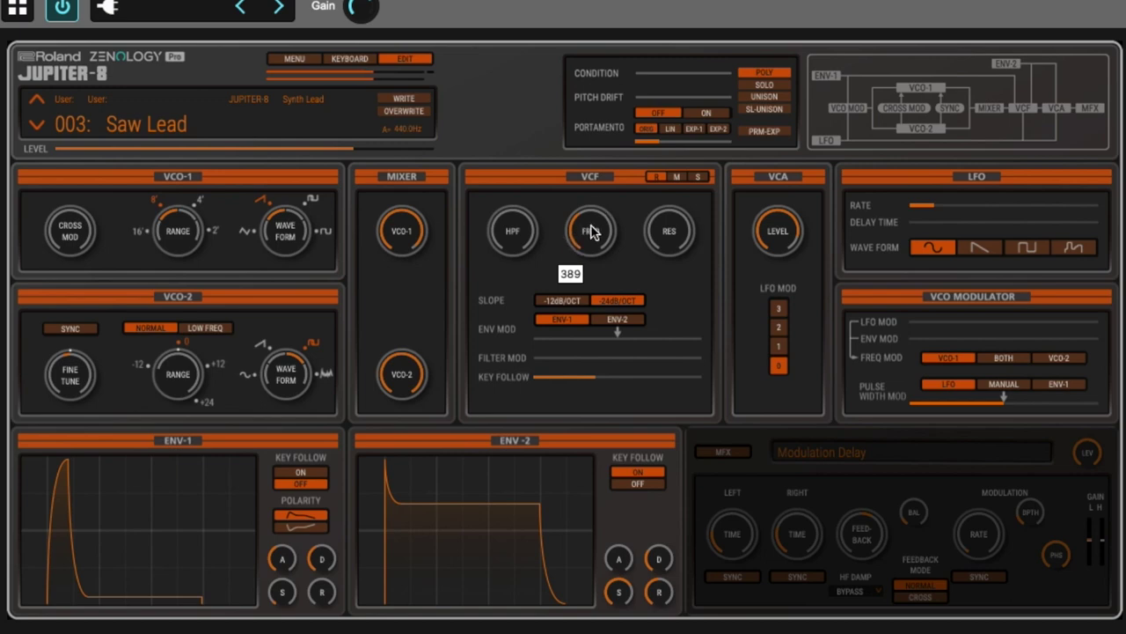
pyautogui.moveTo(595, 234); pyautogui.dragTo(597, 221)
# Set VCO-2 to sine and VCO-1 to 16', then cutoff about 629 with resonance about 814
pyautogui.moveTo(278, 361)
pyautogui.mouseDown()
pyautogui.moveTo(282, 384)
pyautogui.moveTo(278, 371)
pyautogui.mouseUp()
pyautogui.moveTo(167, 215); pyautogui.dragTo(167, 244)
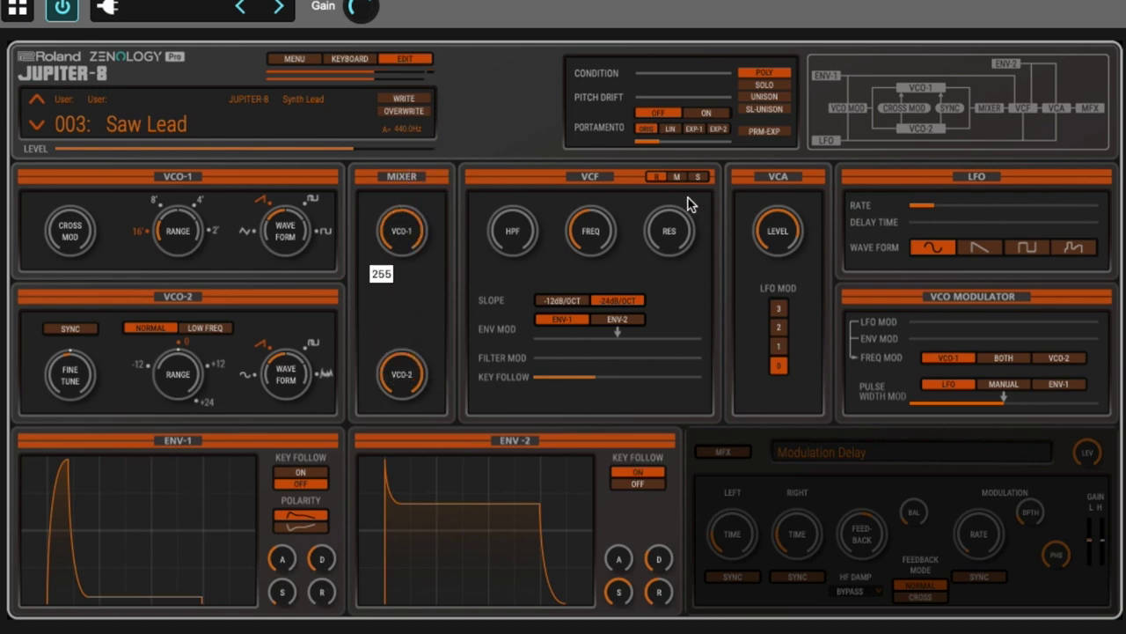
pyautogui.moveTo(595, 225)
pyautogui.mouseDown()
pyautogui.moveTo(614, 162)
pyautogui.moveTo(587, 254)
pyautogui.moveTo(598, 157)
pyautogui.moveTo(589, 233)
pyautogui.mouseUp()
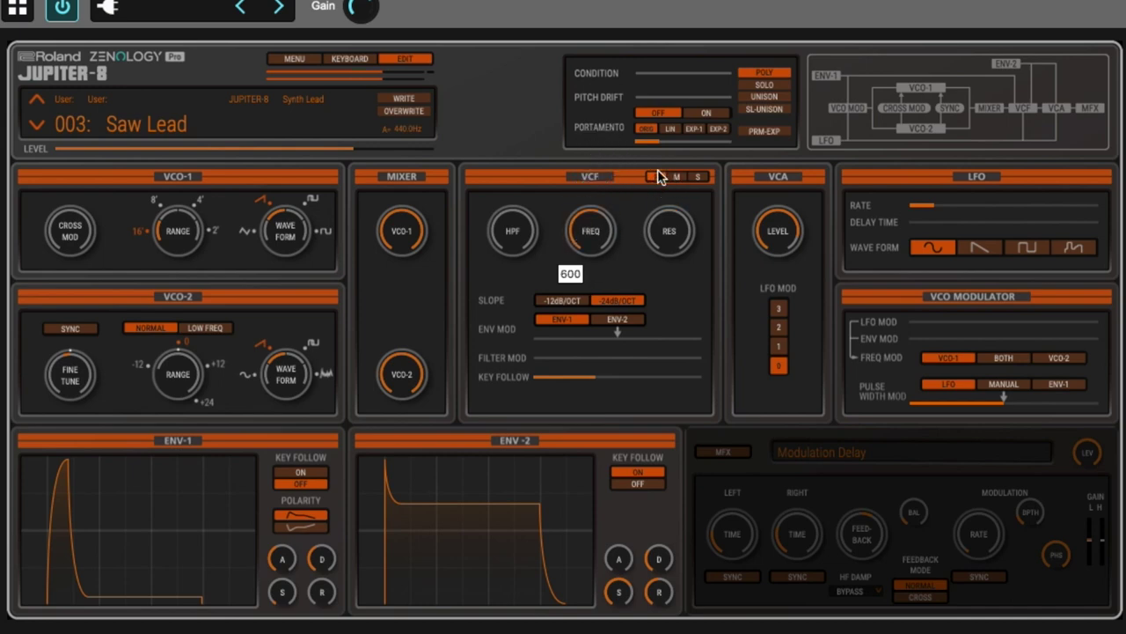
pyautogui.moveTo(666, 233); pyautogui.dragTo(682, 173)
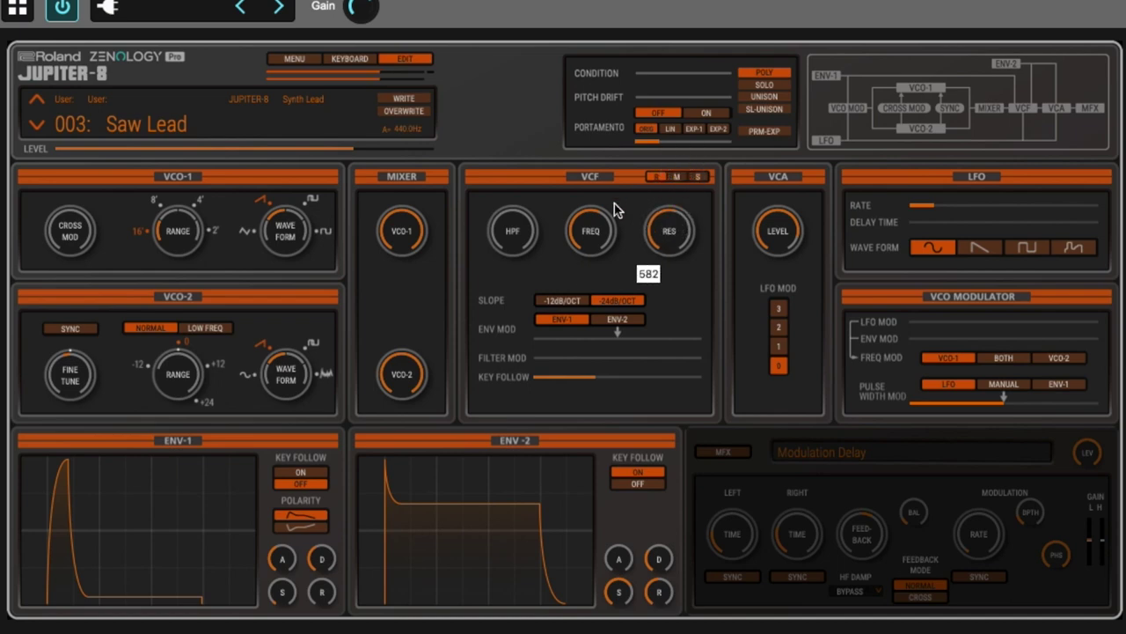
pyautogui.moveTo(613, 211); pyautogui.dragTo(592, 264)
pyautogui.moveTo(649, 233); pyautogui.dragTo(709, 123)
pyautogui.moveTo(610, 206)
pyautogui.mouseDown()
pyautogui.moveTo(596, 221)
pyautogui.moveTo(599, 151)
pyautogui.moveTo(604, 217)
pyautogui.mouseUp()
# Compare the M, S and R filter types, set the -12dB/OCT slope, and settle on R
pyautogui.click(678, 180)
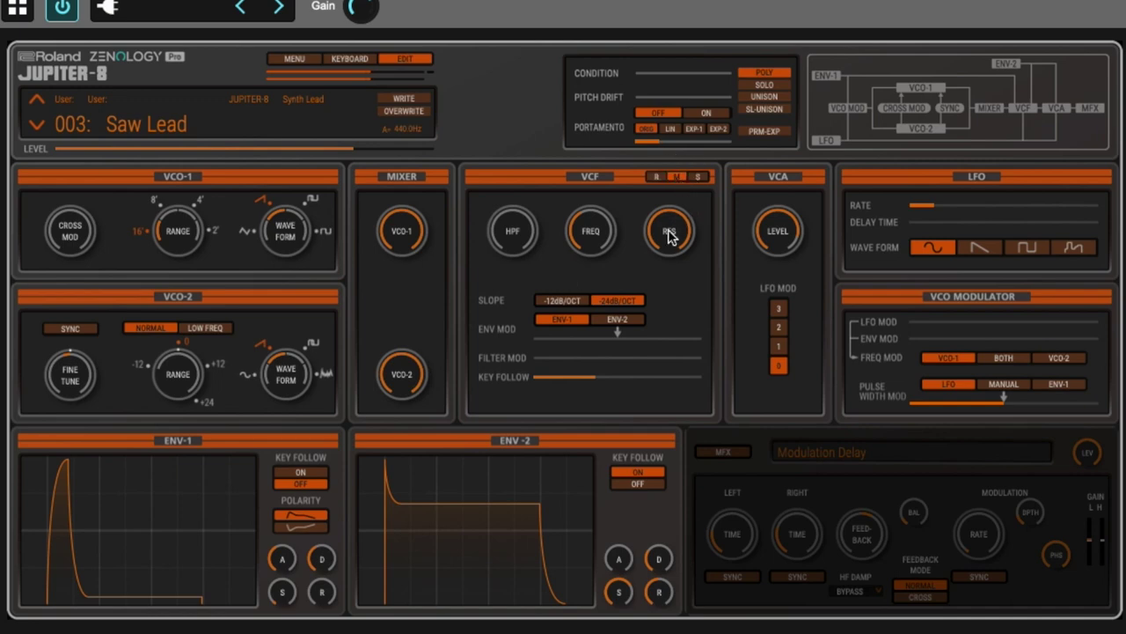
pyautogui.click(696, 177)
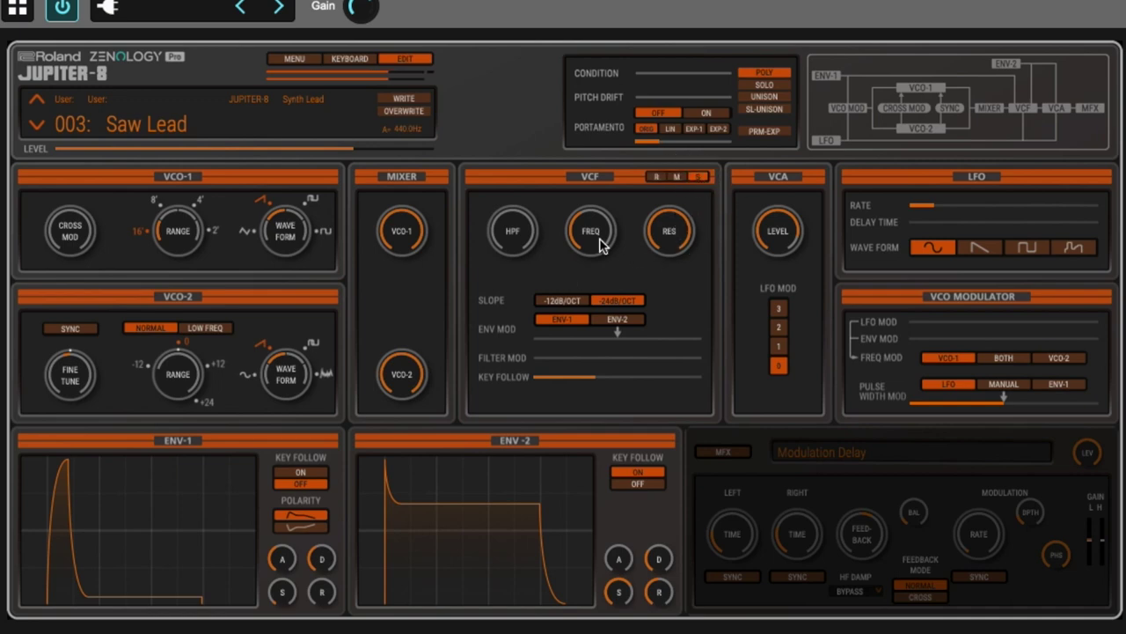
pyautogui.moveTo(589, 240)
pyautogui.mouseDown()
pyautogui.moveTo(593, 161)
pyautogui.moveTo(600, 208)
pyautogui.moveTo(643, 204)
pyautogui.moveTo(598, 231)
pyautogui.moveTo(606, 197)
pyautogui.moveTo(606, 224)
pyautogui.mouseUp()
pyautogui.click(677, 177)
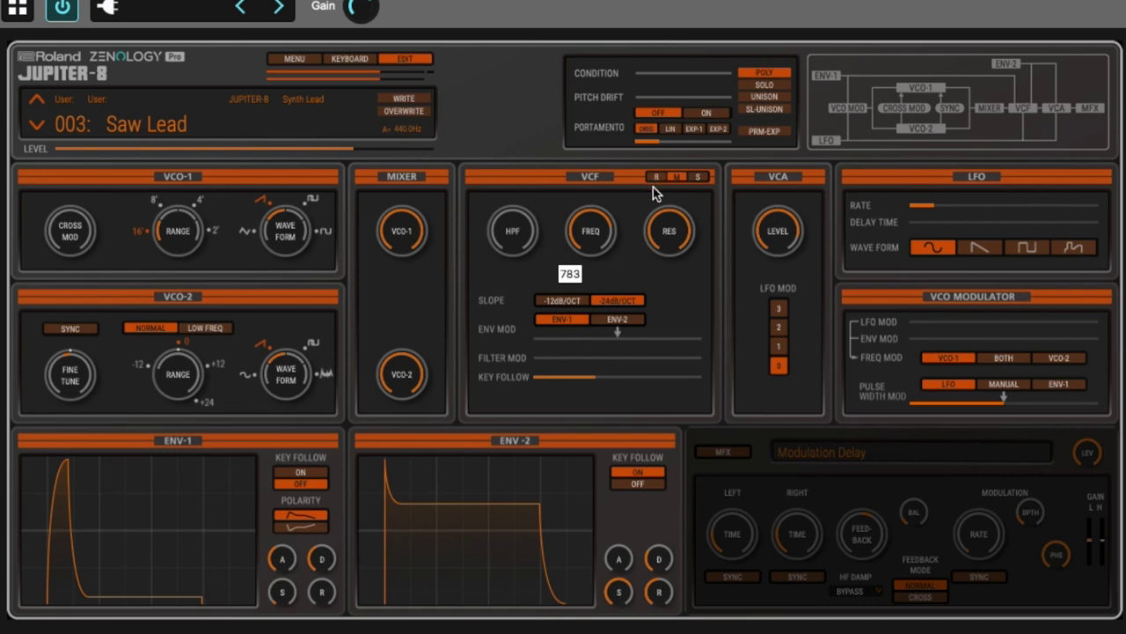
pyautogui.click(655, 179)
pyautogui.click(698, 179)
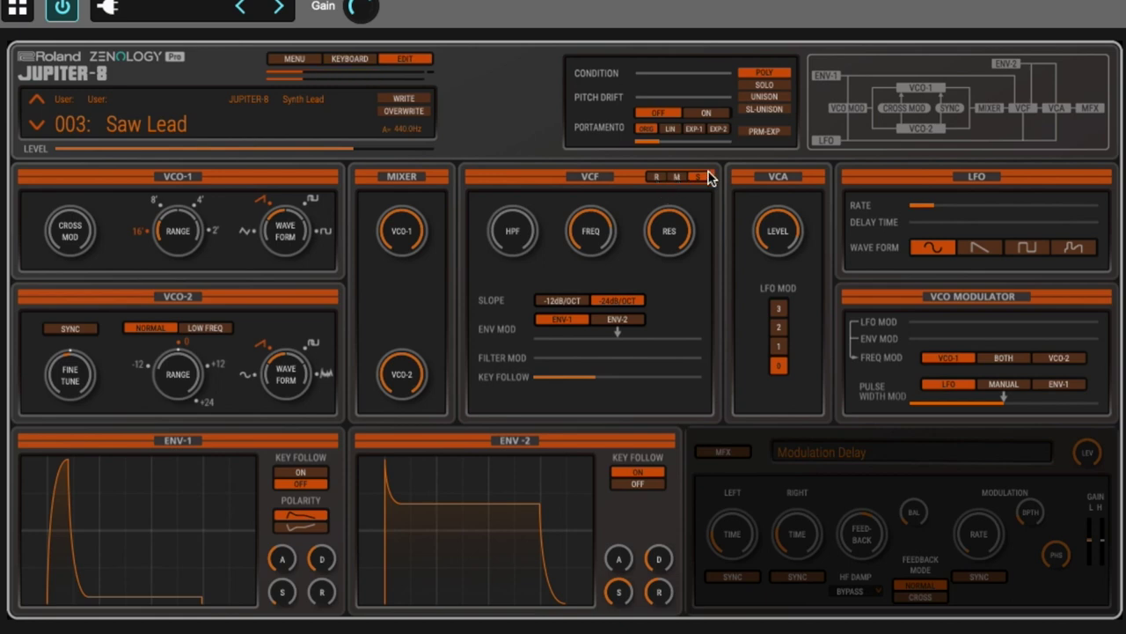
pyautogui.click(568, 301)
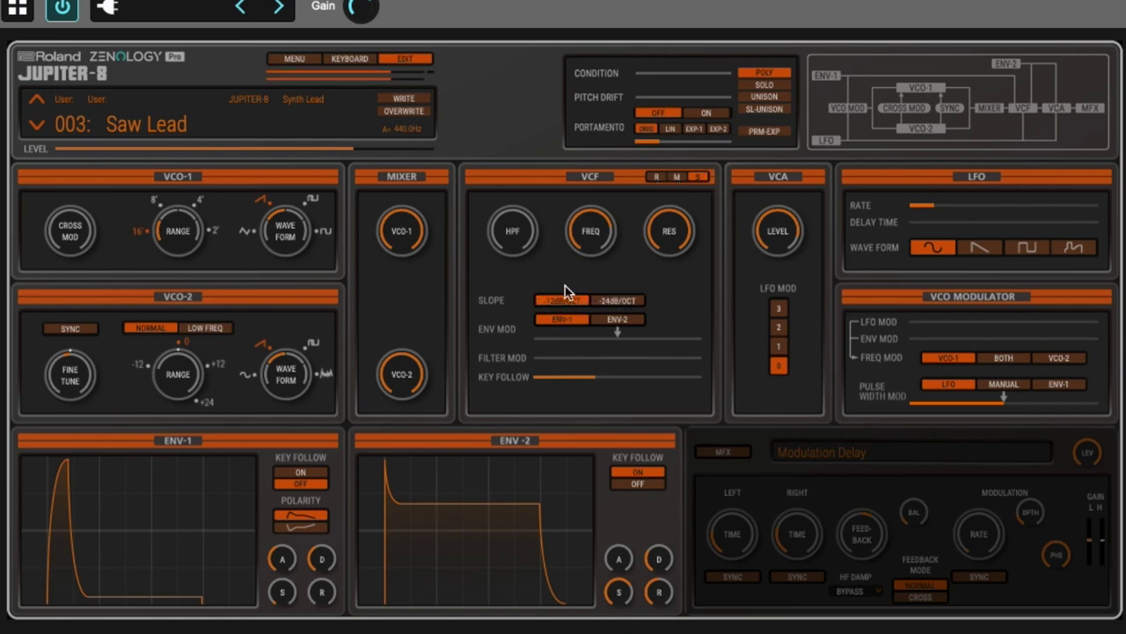
pyautogui.click(657, 179)
# Restore the -24dB/OCT slope, raise filter envelope modulation to 497, and adjust ENV-1's attack and release
pyautogui.click(622, 302)
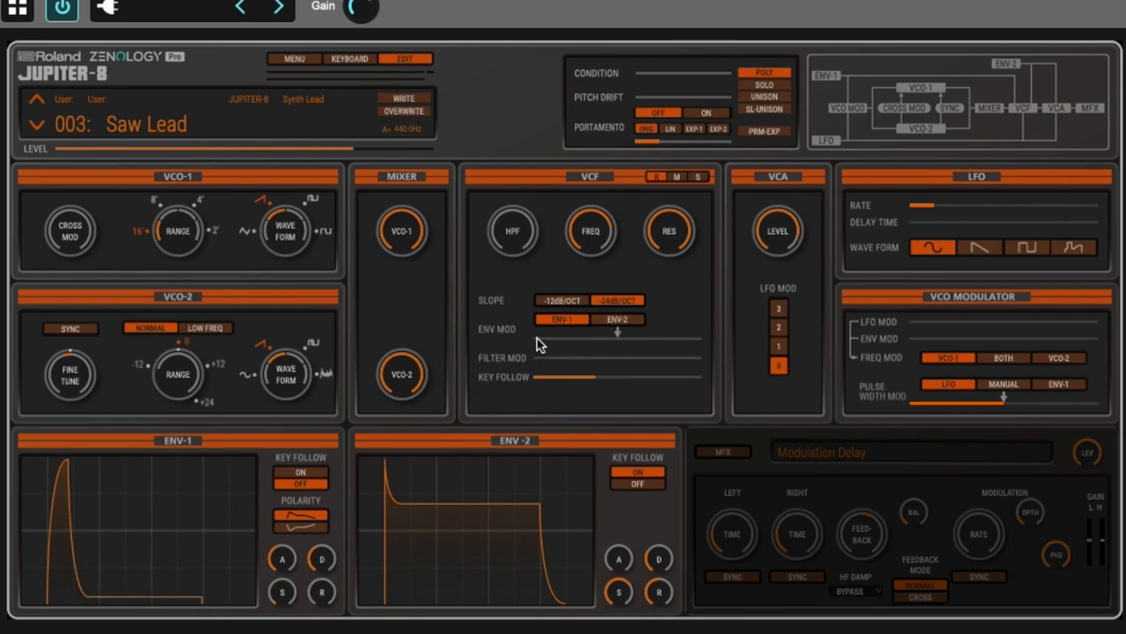
pyautogui.moveTo(537, 337); pyautogui.dragTo(615, 340)
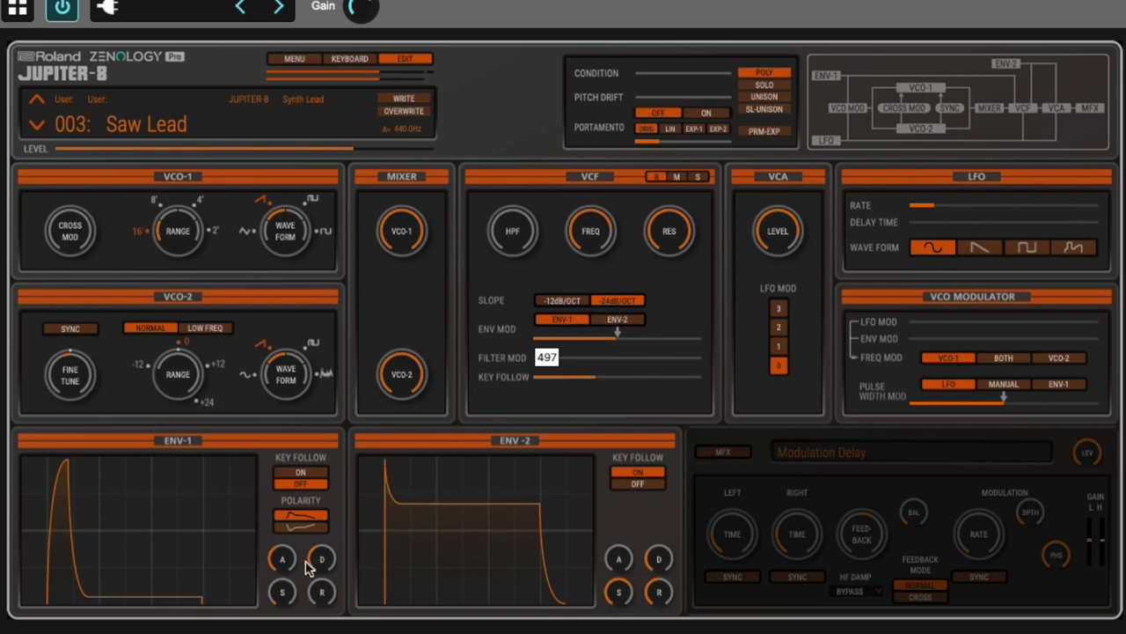
pyautogui.moveTo(281, 565); pyautogui.dragTo(322, 519)
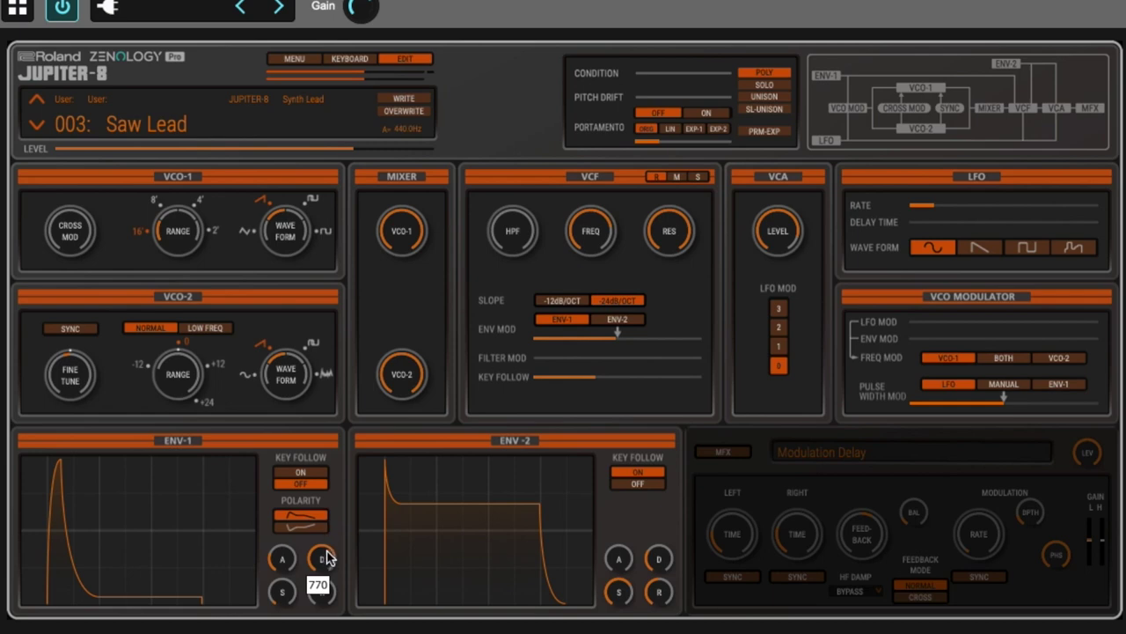
pyautogui.moveTo(322, 584); pyautogui.dragTo(322, 603)
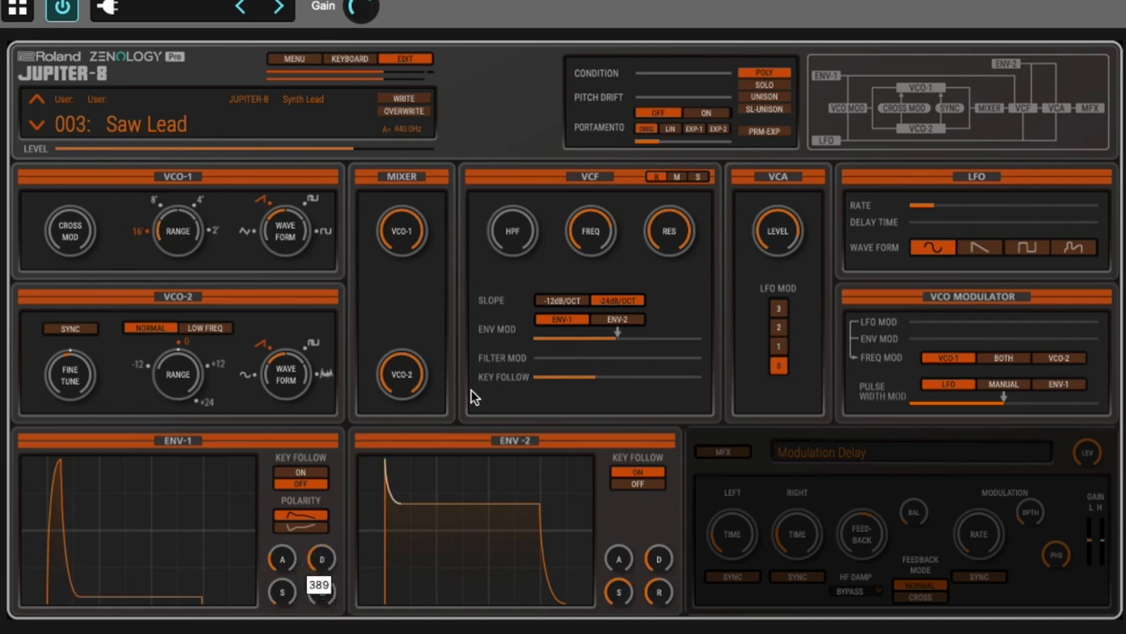
pyautogui.moveTo(586, 236); pyautogui.dragTo(582, 287)
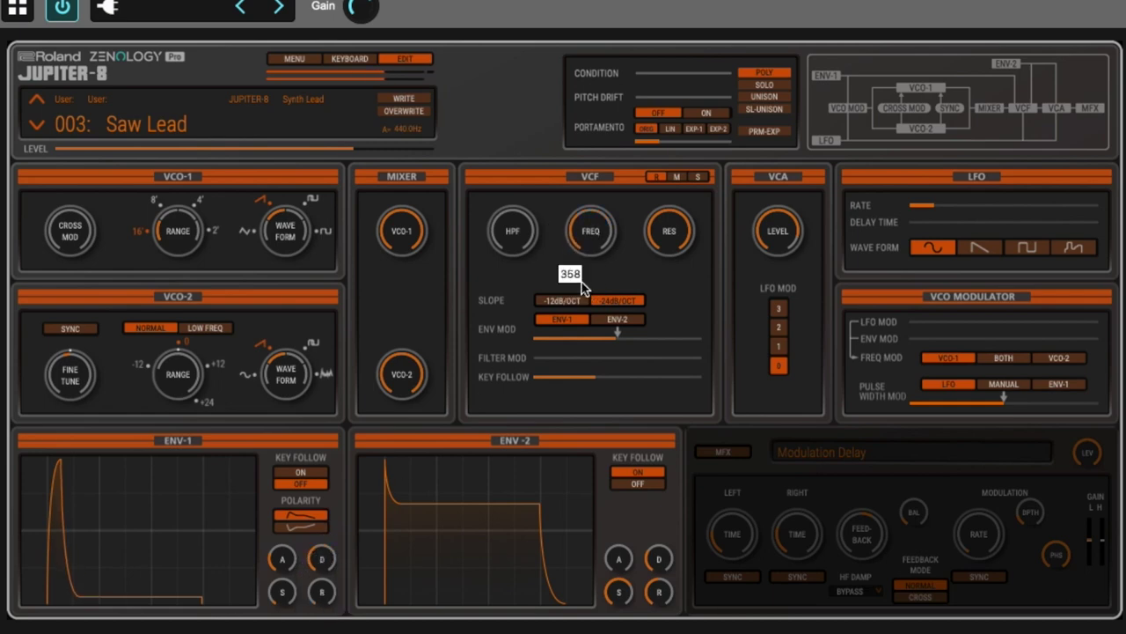
# Max out filter envelope modulation with cutoff at 0, and slow ENV-1's attack to 389
pyautogui.scroll(-5, 586, 244)
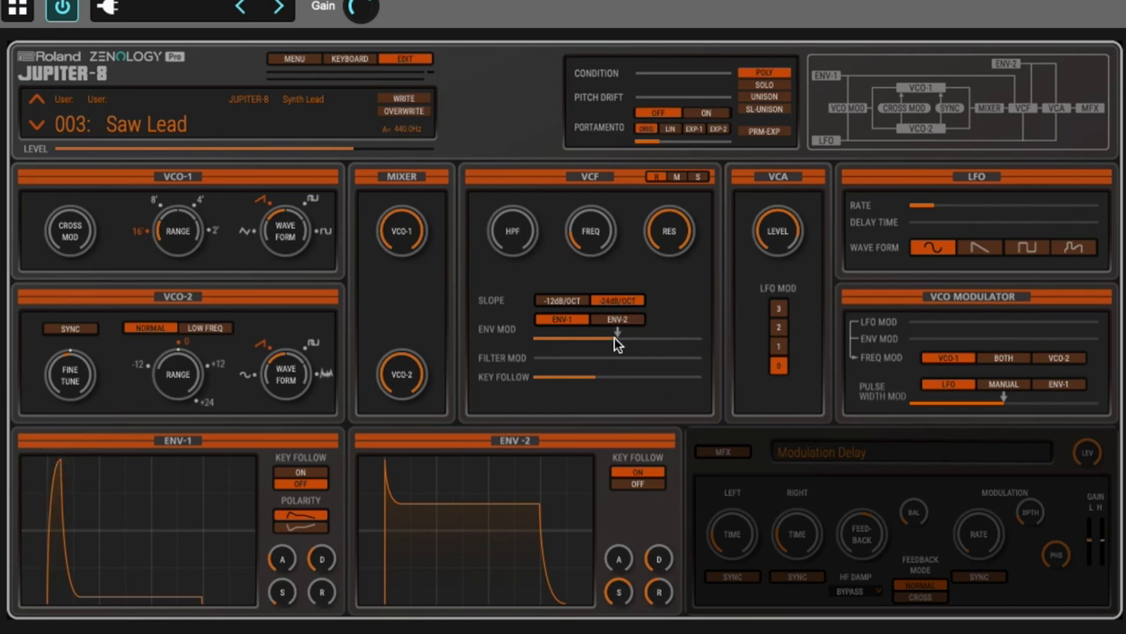
pyautogui.moveTo(617, 339); pyautogui.dragTo(701, 353)
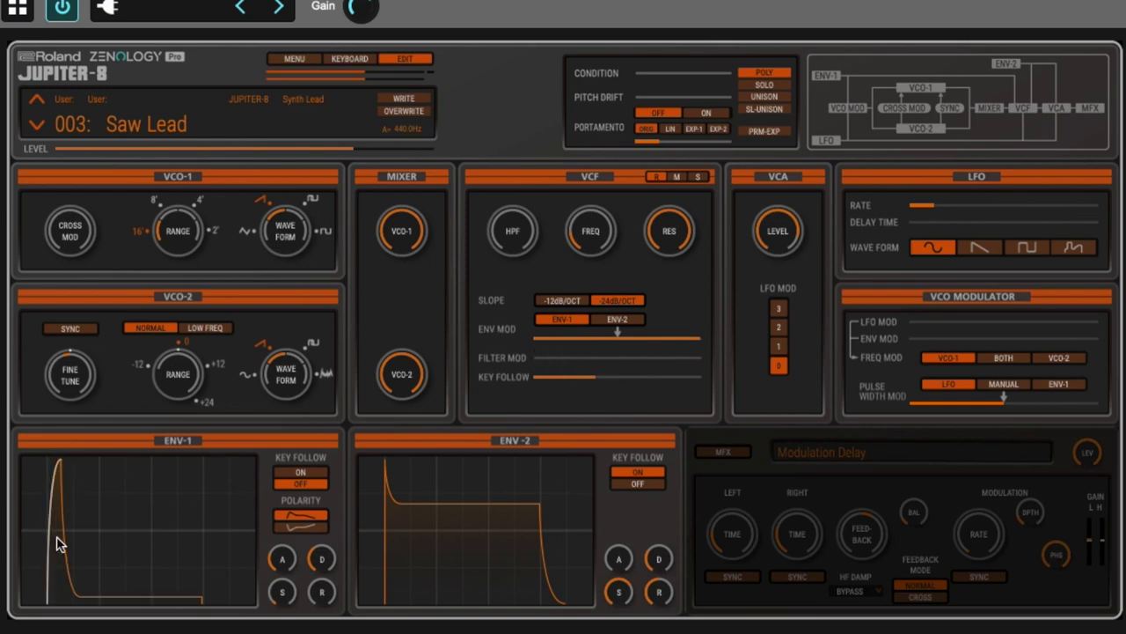
pyautogui.moveTo(584, 239); pyautogui.dragTo(581, 275)
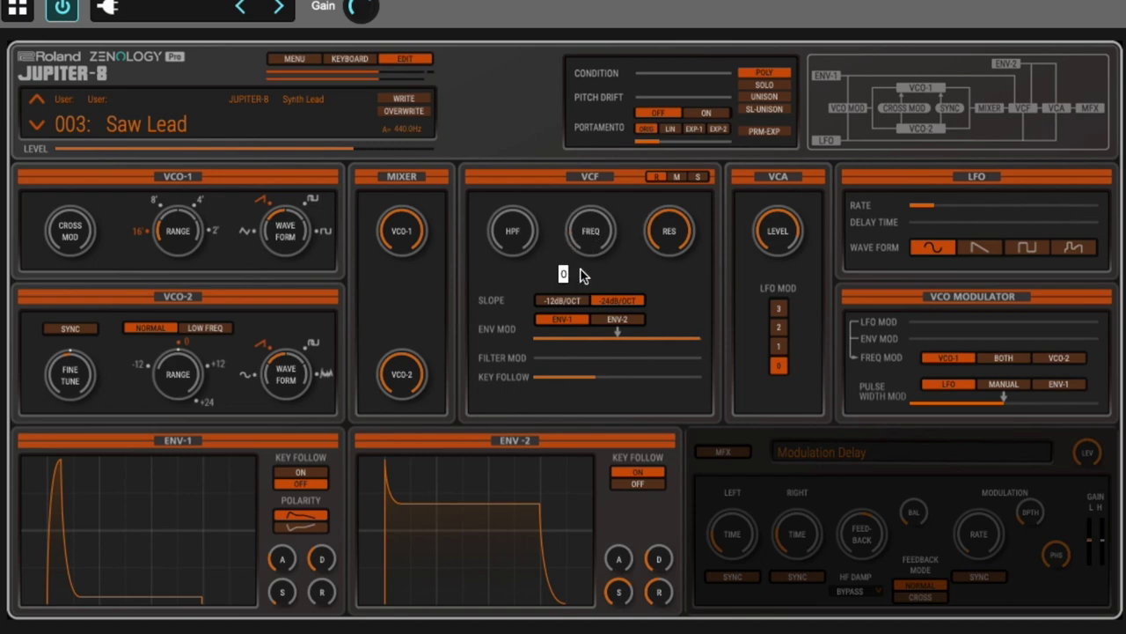
pyautogui.moveTo(653, 337); pyautogui.dragTo(748, 349)
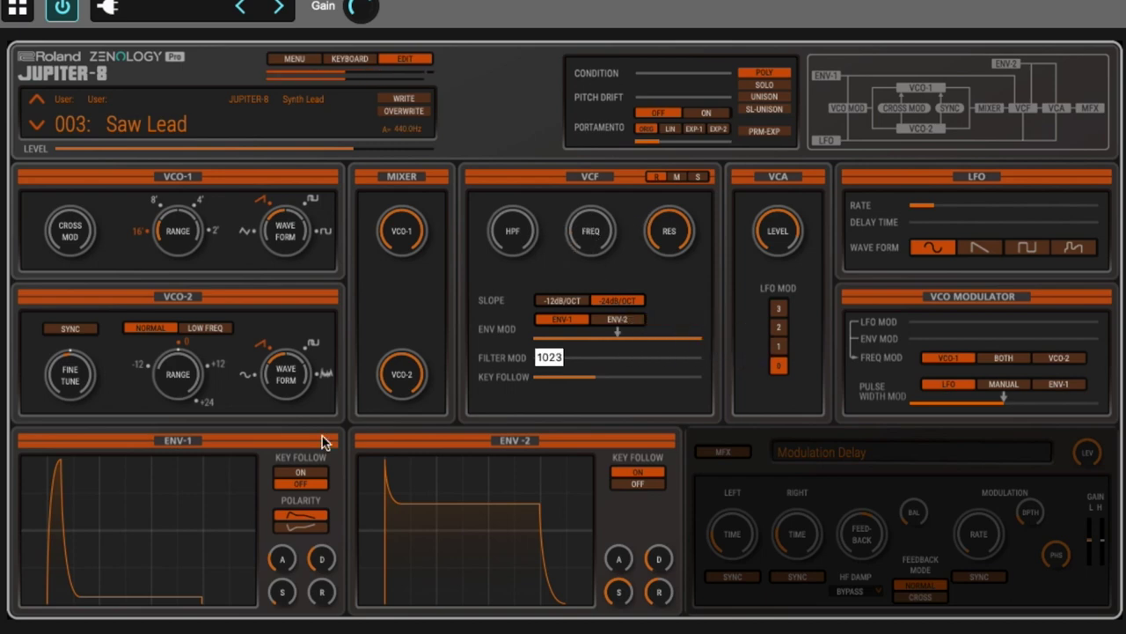
pyautogui.moveTo(321, 566); pyautogui.dragTo(290, 544)
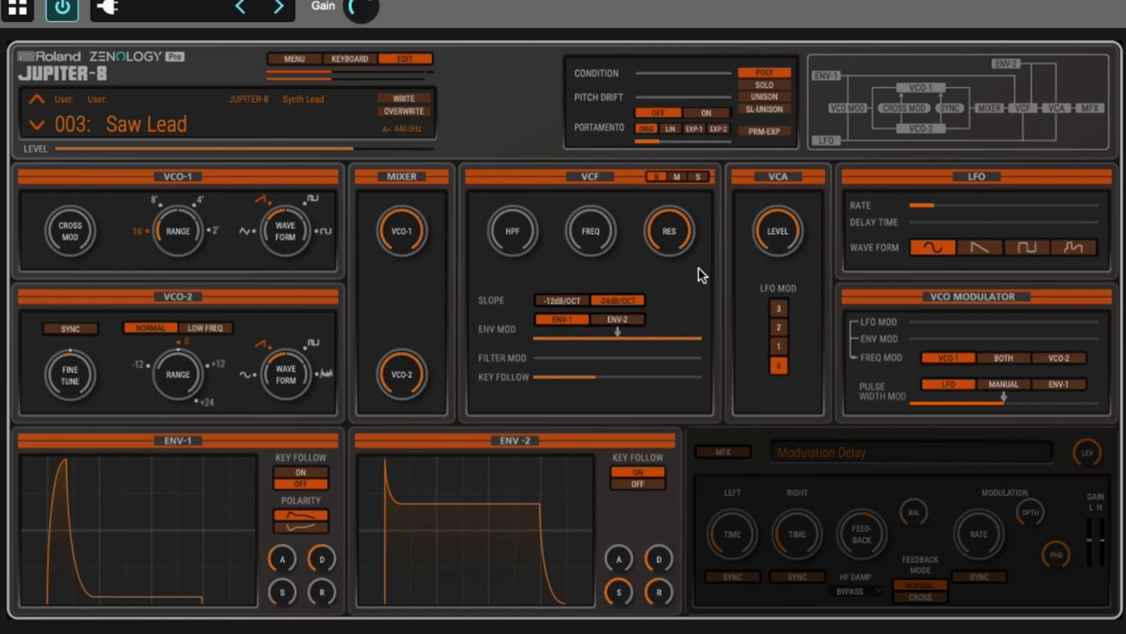
# Raise ENV-1 sustain, release and decay (772), and settle filter resonance at 636
pyautogui.moveTo(683, 247); pyautogui.dragTo(673, 330)
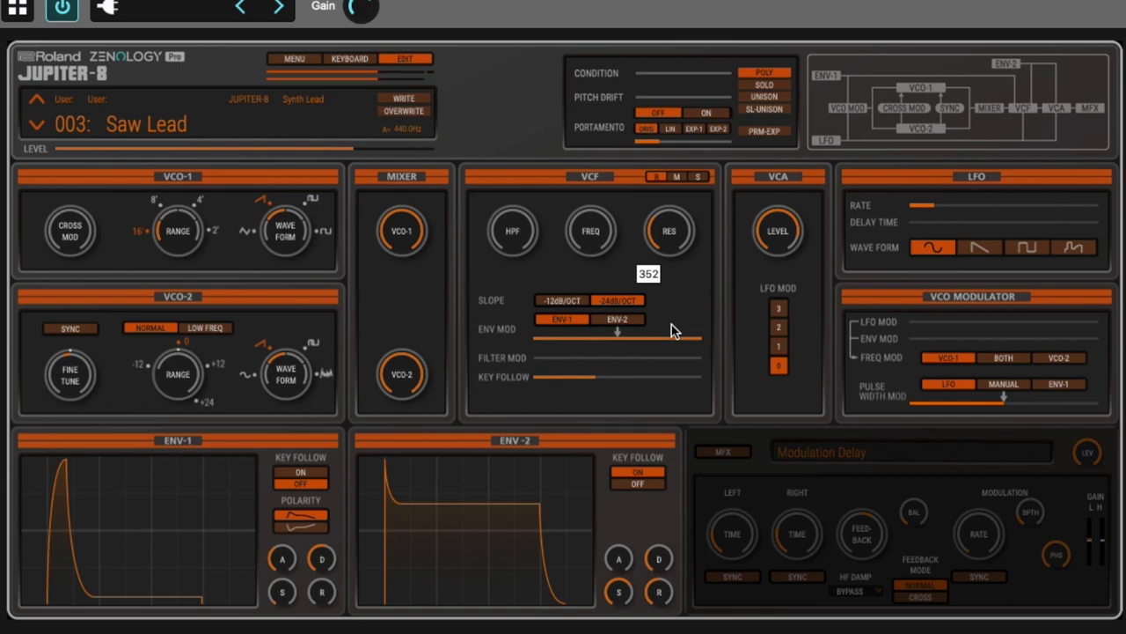
pyautogui.moveTo(281, 593); pyautogui.dragTo(290, 555)
pyautogui.moveTo(325, 592); pyautogui.dragTo(335, 565)
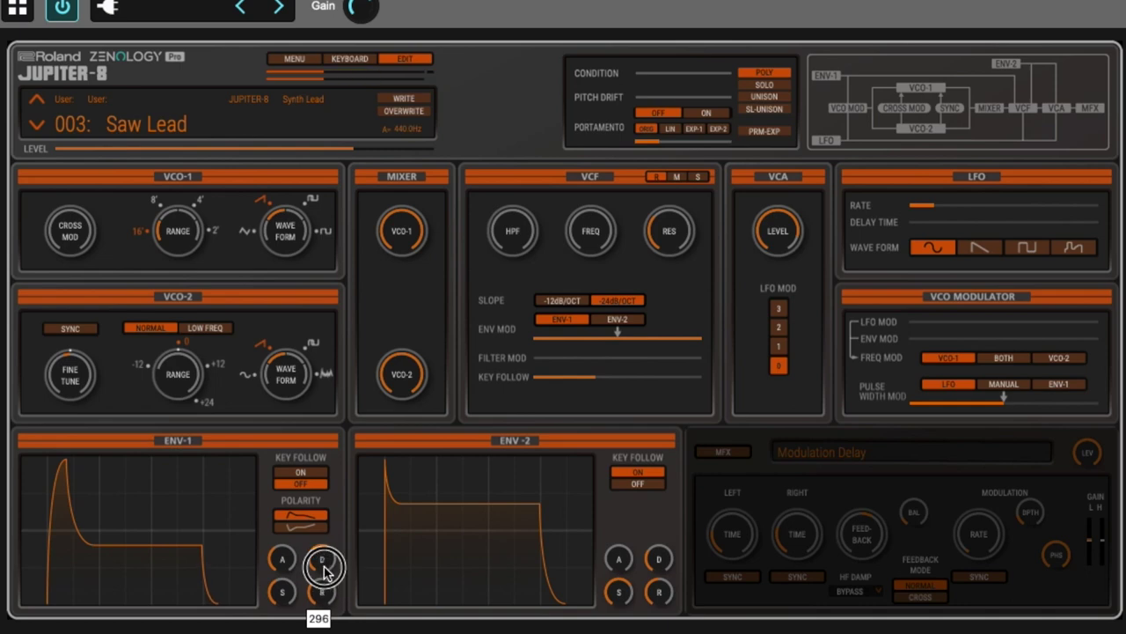
pyautogui.moveTo(324, 570)
pyautogui.mouseDown()
pyautogui.moveTo(327, 554)
pyautogui.moveTo(327, 591)
pyautogui.moveTo(335, 561)
pyautogui.mouseUp()
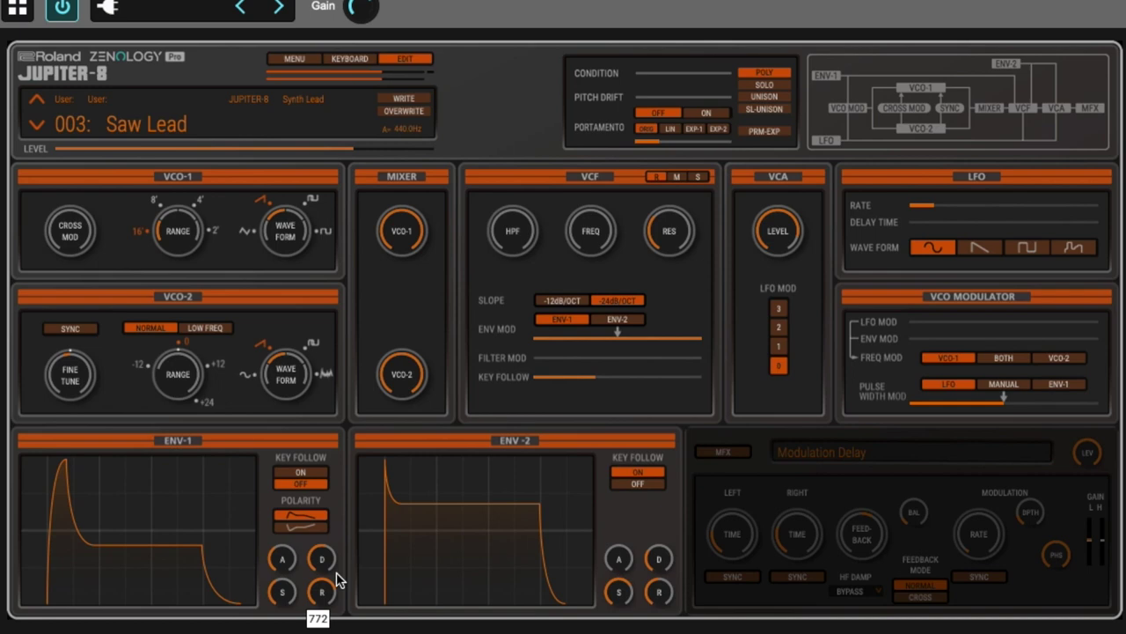
pyautogui.click(590, 227)
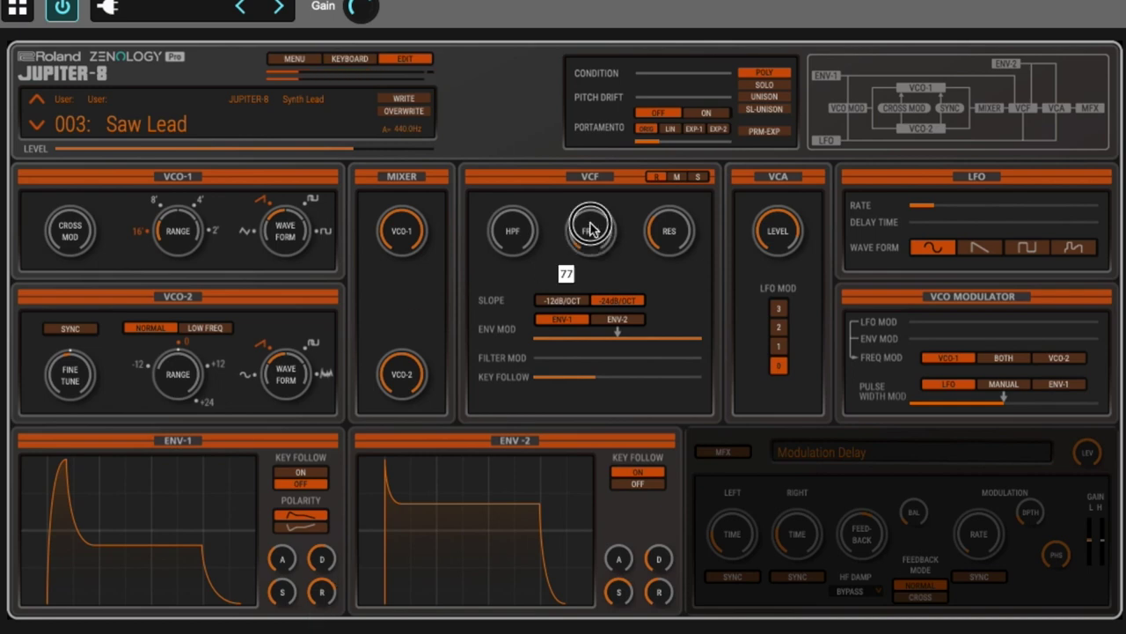
pyautogui.click(678, 208)
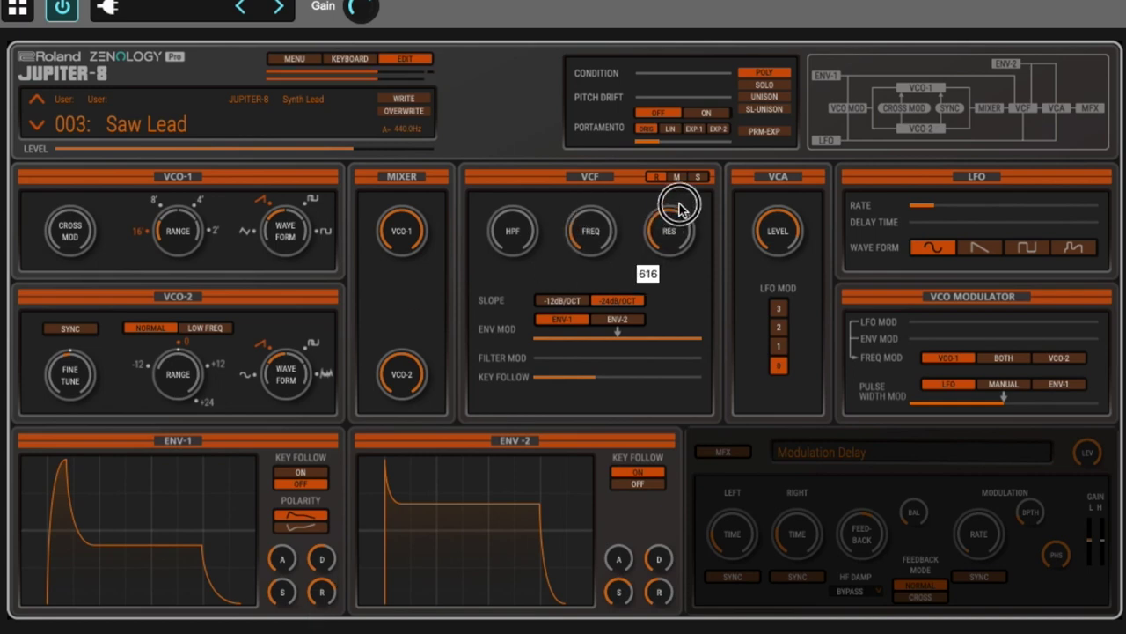
pyautogui.moveTo(678, 208); pyautogui.dragTo(683, 210)
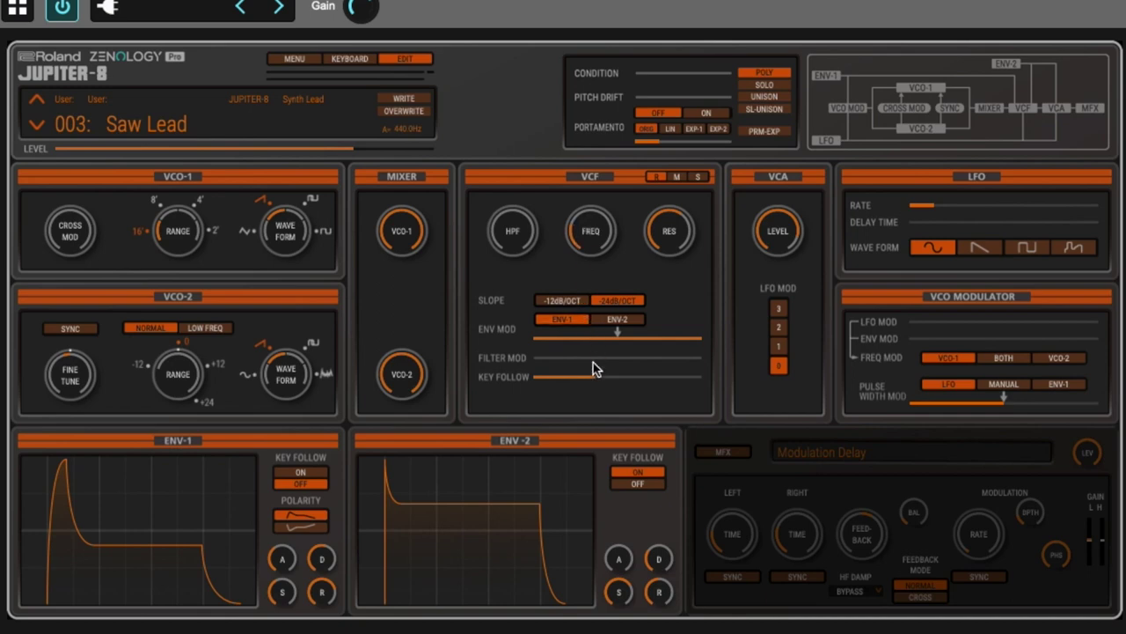
# Set VCF key follow from 0 up to 98 and the filter's LFO modulation to 47
pyautogui.moveTo(593, 379); pyautogui.dragTo(518, 378)
pyautogui.moveTo(541, 374); pyautogui.dragTo(619, 391)
pyautogui.moveTo(540, 360); pyautogui.dragTo(611, 360)
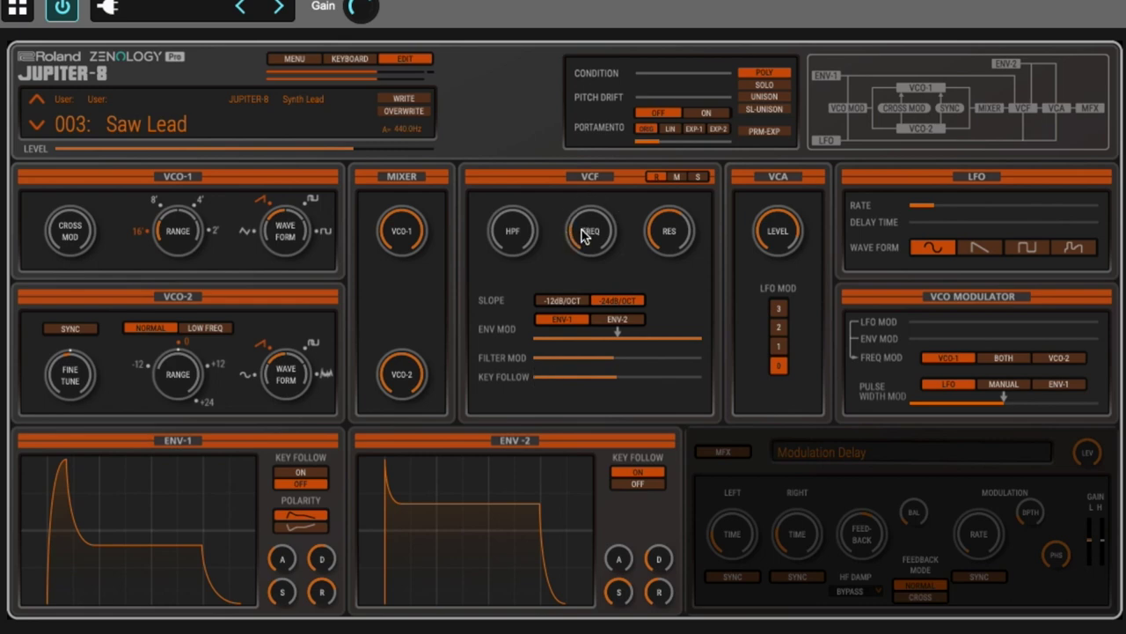
# Speed up the LFO rate and, after trying a delay, set LFO delay time to 0
pyautogui.moveTo(959, 206); pyautogui.dragTo(1008, 208)
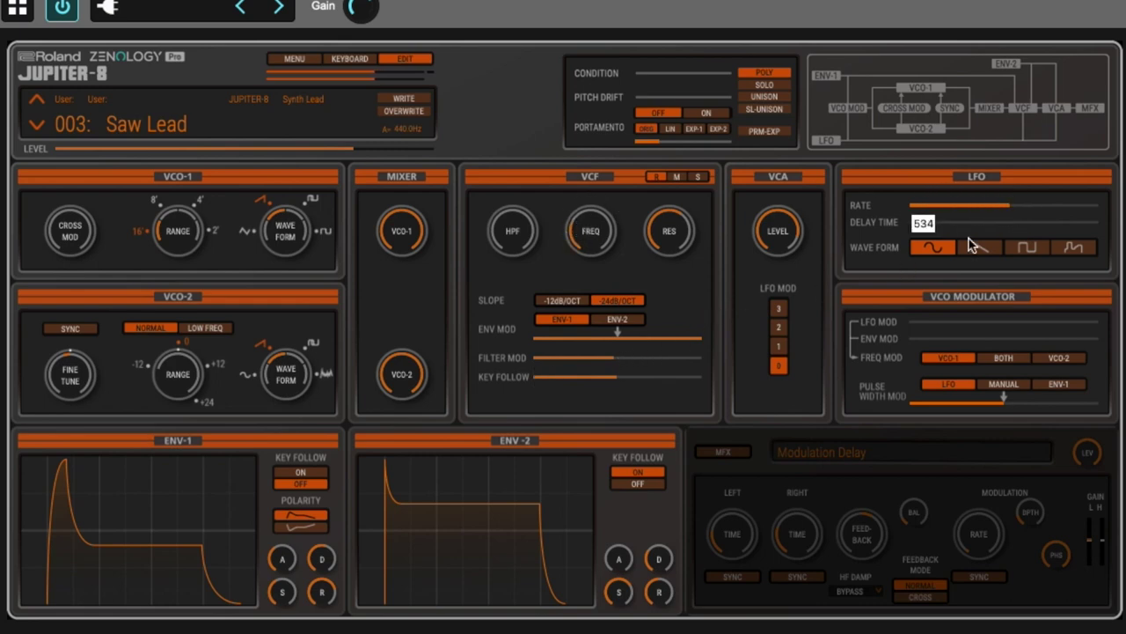
pyautogui.moveTo(1013, 205)
pyautogui.mouseDown()
pyautogui.moveTo(1056, 208)
pyautogui.moveTo(1015, 211)
pyautogui.mouseUp()
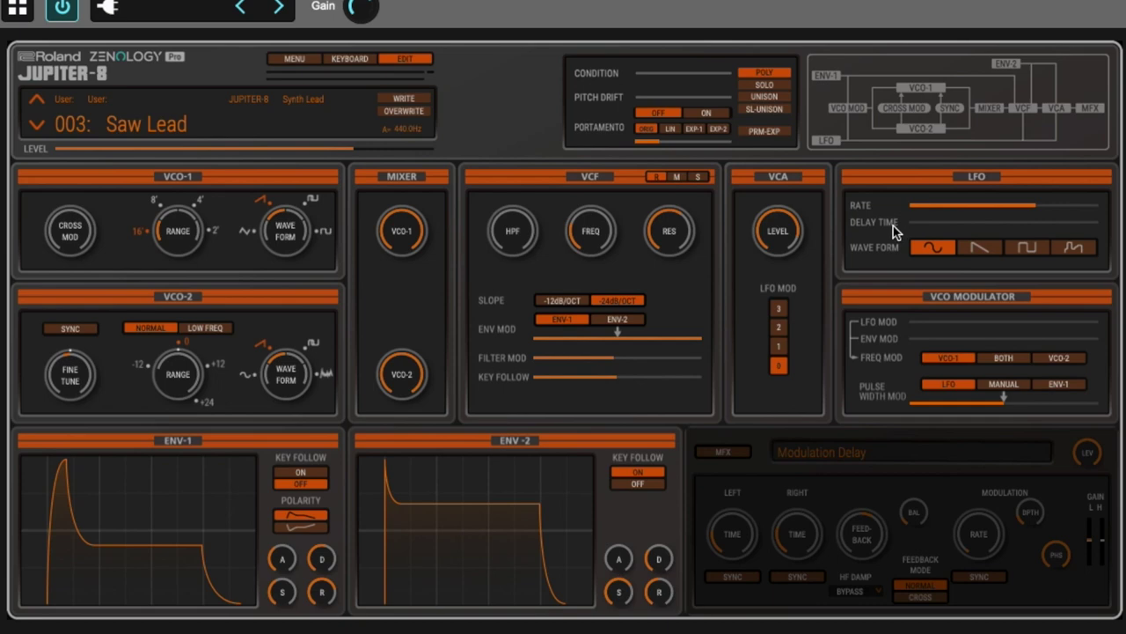
pyautogui.moveTo(911, 221); pyautogui.dragTo(1072, 235)
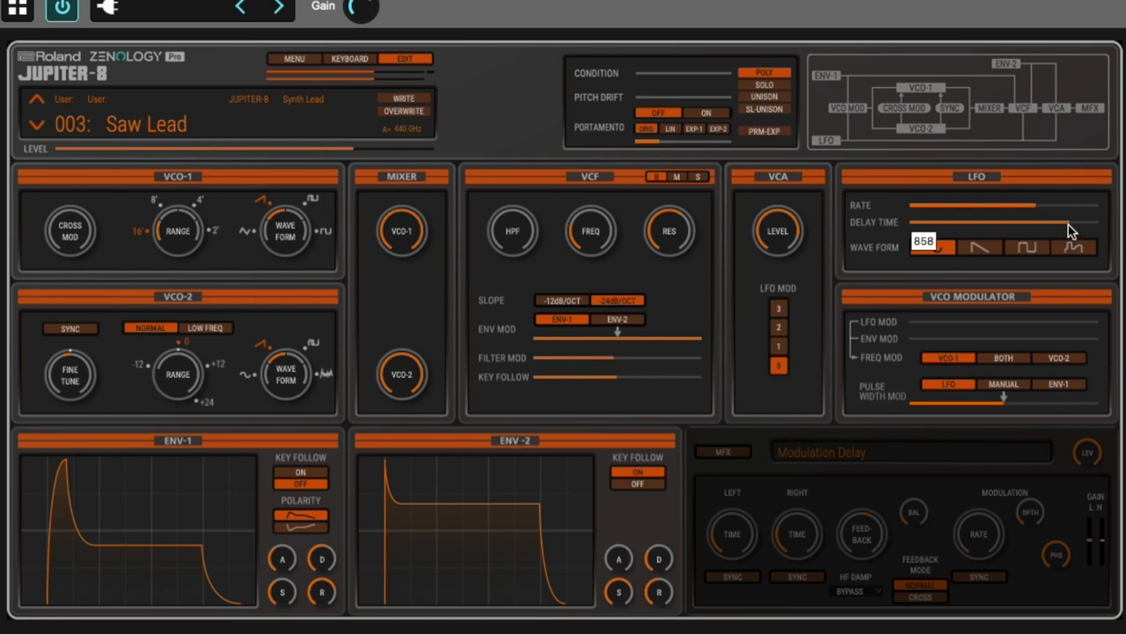
pyautogui.moveTo(1068, 228); pyautogui.dragTo(1039, 232)
pyautogui.moveTo(1039, 225); pyautogui.dragTo(783, 227)
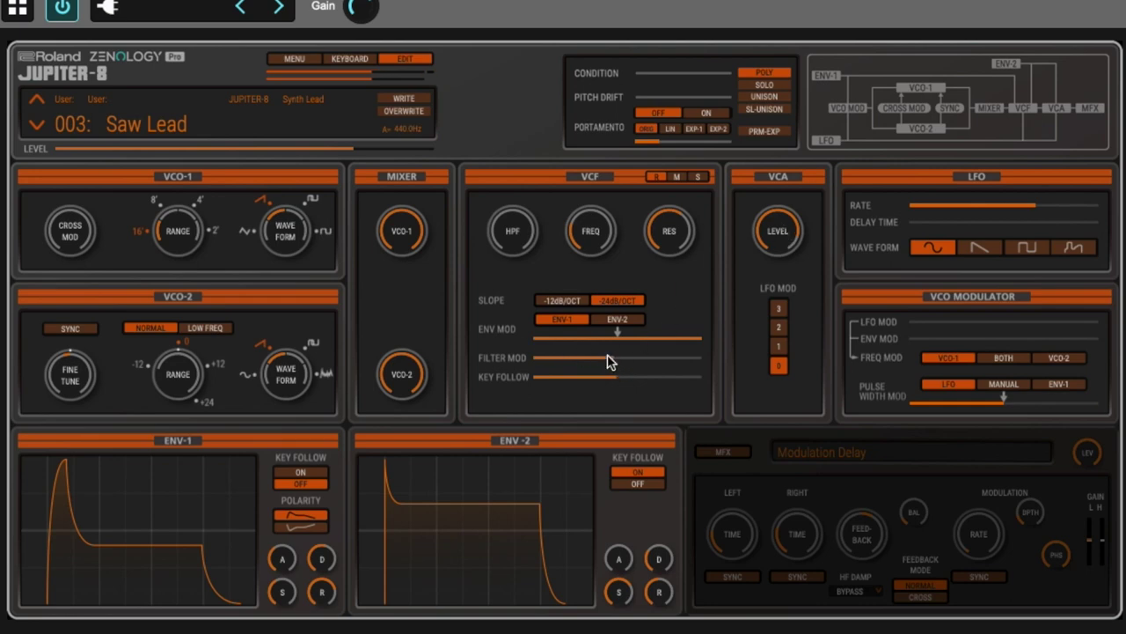
# Slow the LFO, cut filter LFO modulation to about a third, trim envelope mod, set cutoff to 327
pyautogui.moveTo(609, 359); pyautogui.dragTo(737, 356)
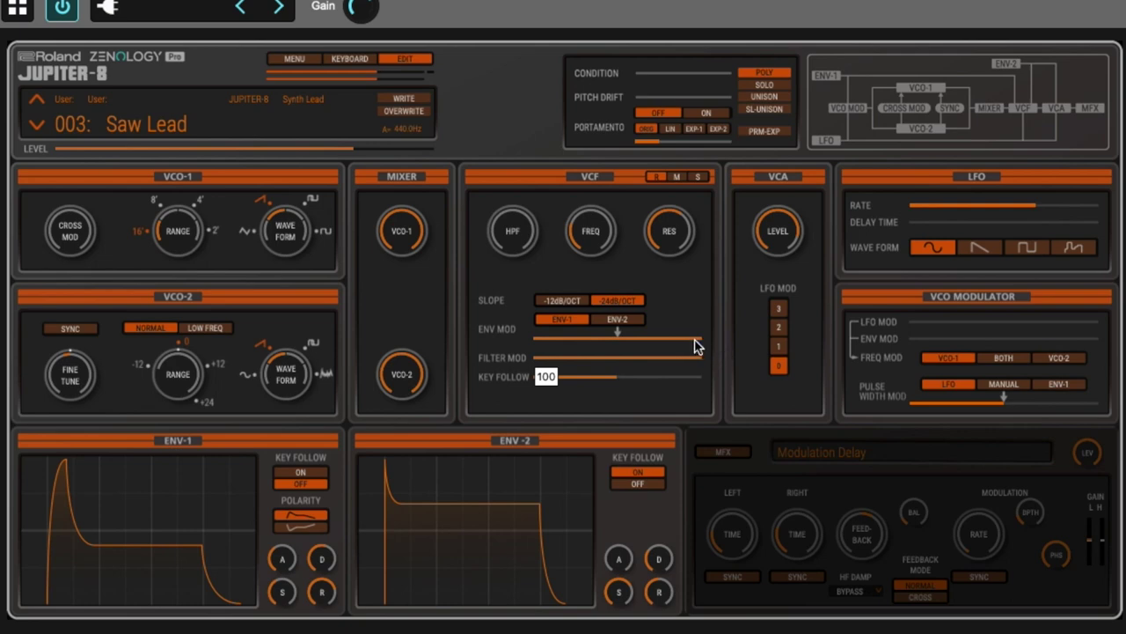
pyautogui.moveTo(992, 207); pyautogui.dragTo(932, 213)
pyautogui.moveTo(695, 361); pyautogui.dragTo(564, 355)
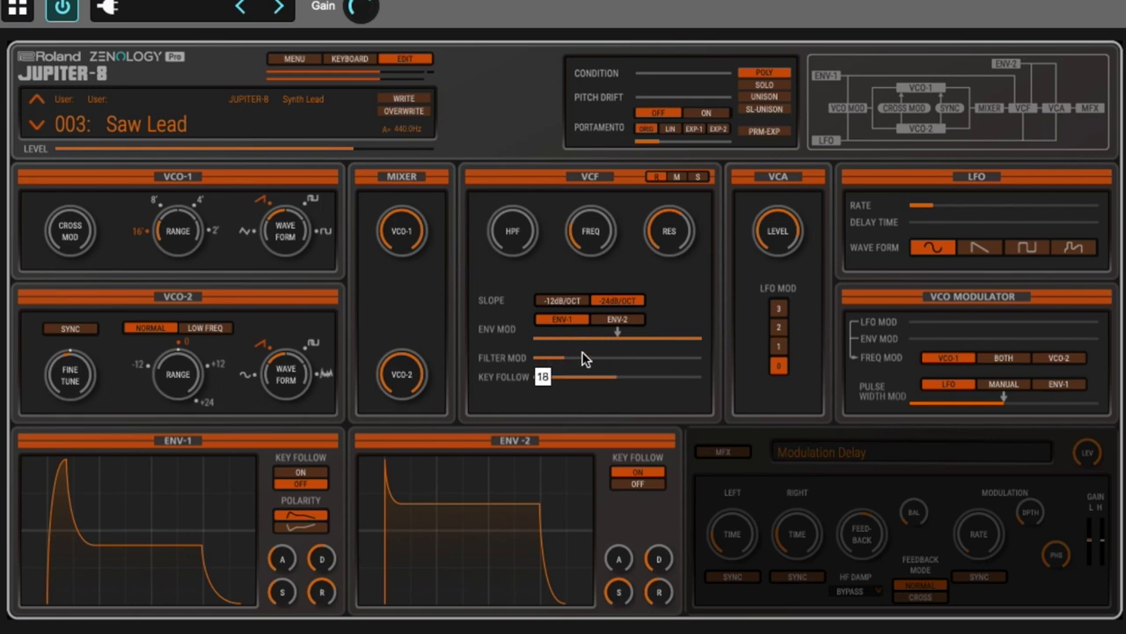
pyautogui.moveTo(940, 214); pyautogui.dragTo(954, 211)
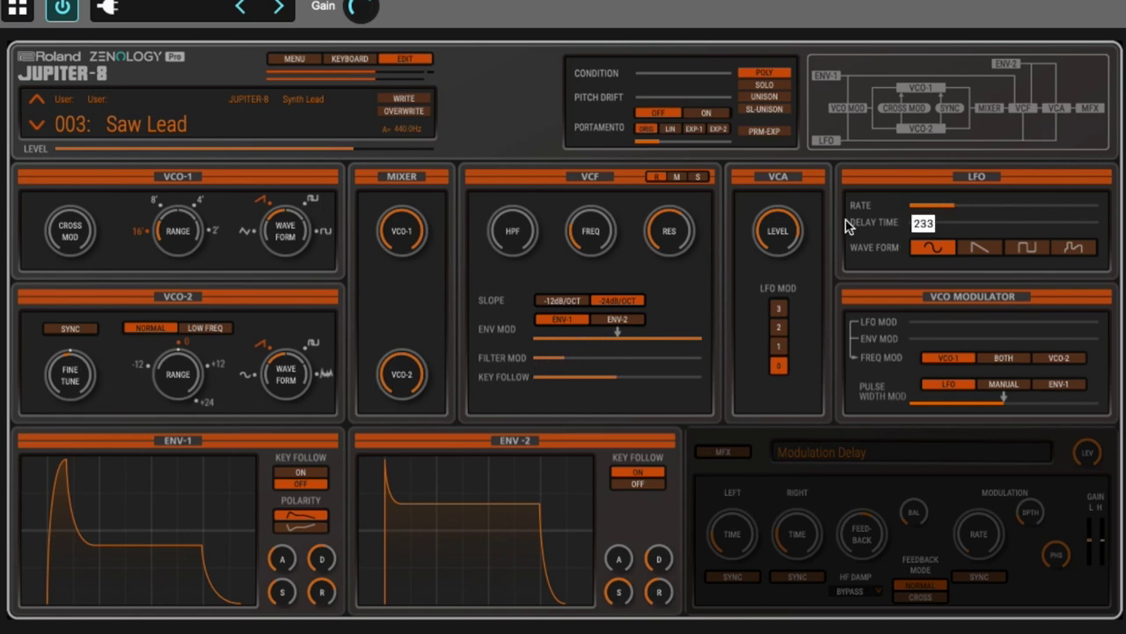
pyautogui.moveTo(699, 340); pyautogui.dragTo(678, 340)
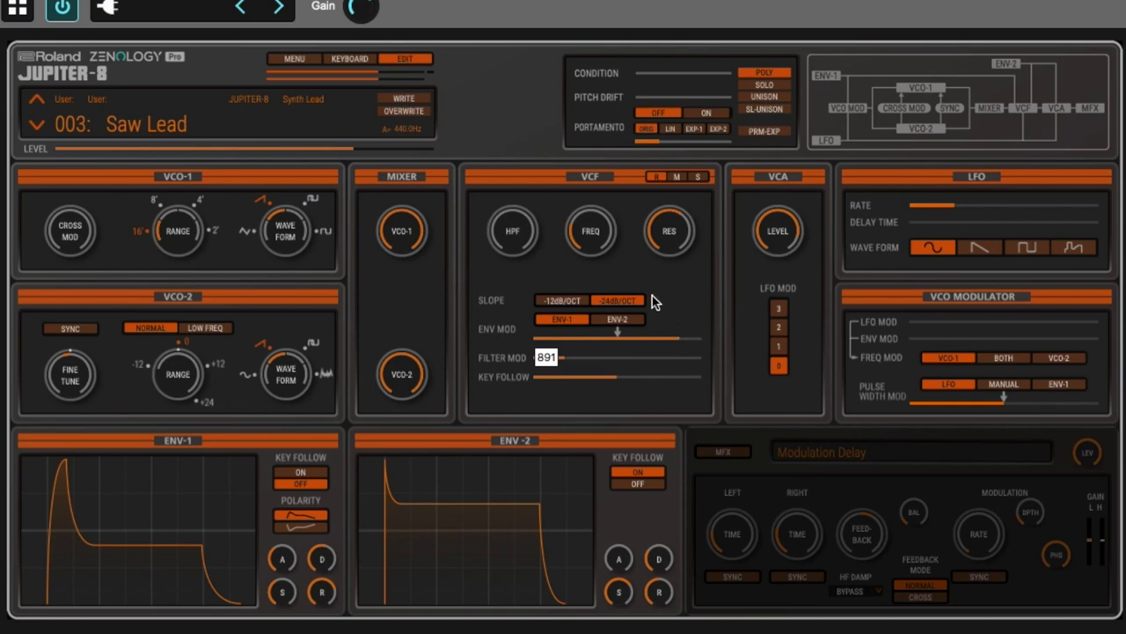
pyautogui.click(587, 236)
pyautogui.moveTo(585, 237); pyautogui.dragTo(588, 231)
# Lower filter resonance to 332 and switch VCO-1 and VCO-2 to square waves
pyautogui.moveTo(670, 225); pyautogui.dragTo(666, 267)
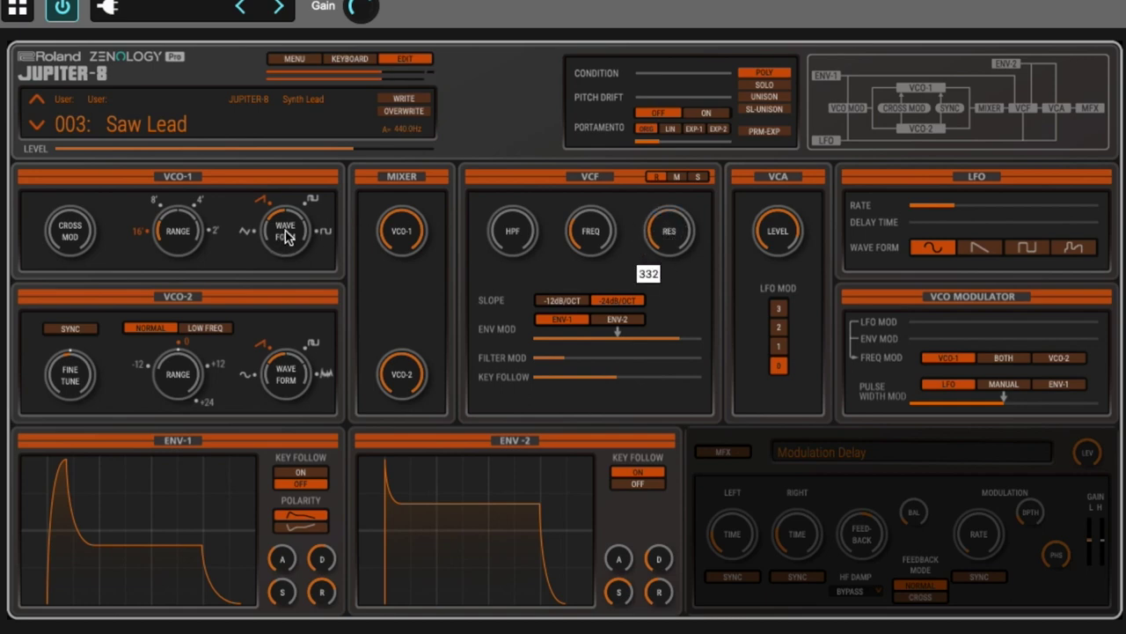
pyautogui.moveTo(287, 234); pyautogui.dragTo(289, 227)
pyautogui.moveTo(297, 352)
pyautogui.mouseDown()
pyautogui.moveTo(304, 327)
pyautogui.moveTo(290, 372)
pyautogui.moveTo(293, 360)
pyautogui.mouseUp()
pyautogui.moveTo(77, 370)
pyautogui.mouseDown()
pyautogui.moveTo(76, 360)
pyautogui.moveTo(79, 370)
pyautogui.mouseUp()
# Raise VCO-2 to the +12 range and lower its mixer level to about 92
pyautogui.moveTo(183, 368); pyautogui.dragTo(192, 328)
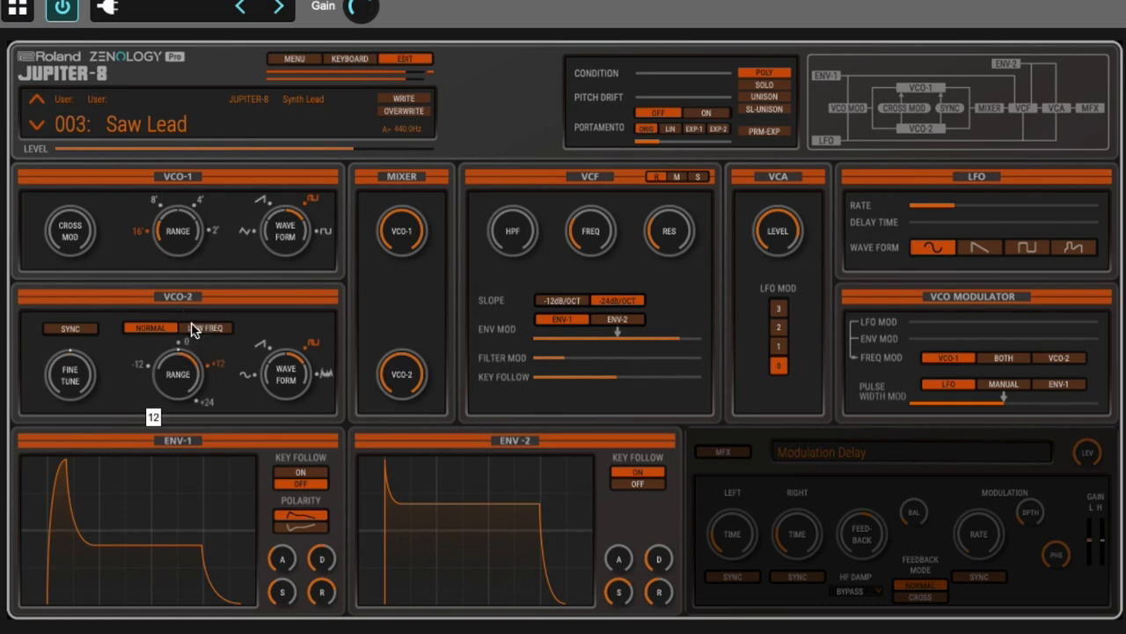
pyautogui.moveTo(387, 373); pyautogui.dragTo(396, 443)
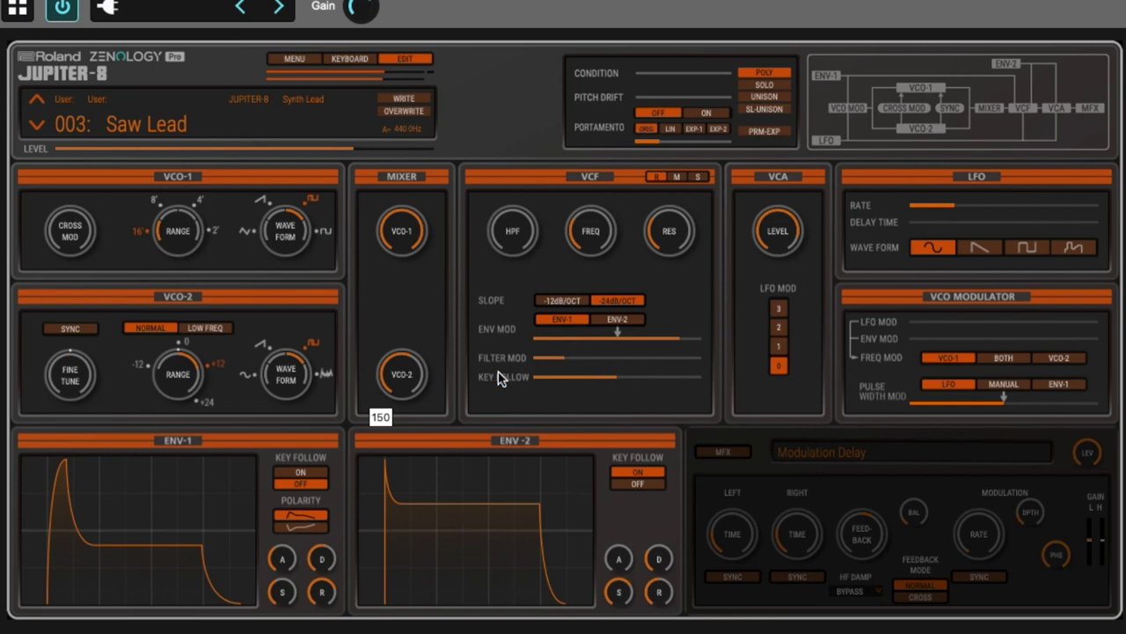
pyautogui.click(414, 416)
pyautogui.moveTo(404, 396); pyautogui.dragTo(402, 421)
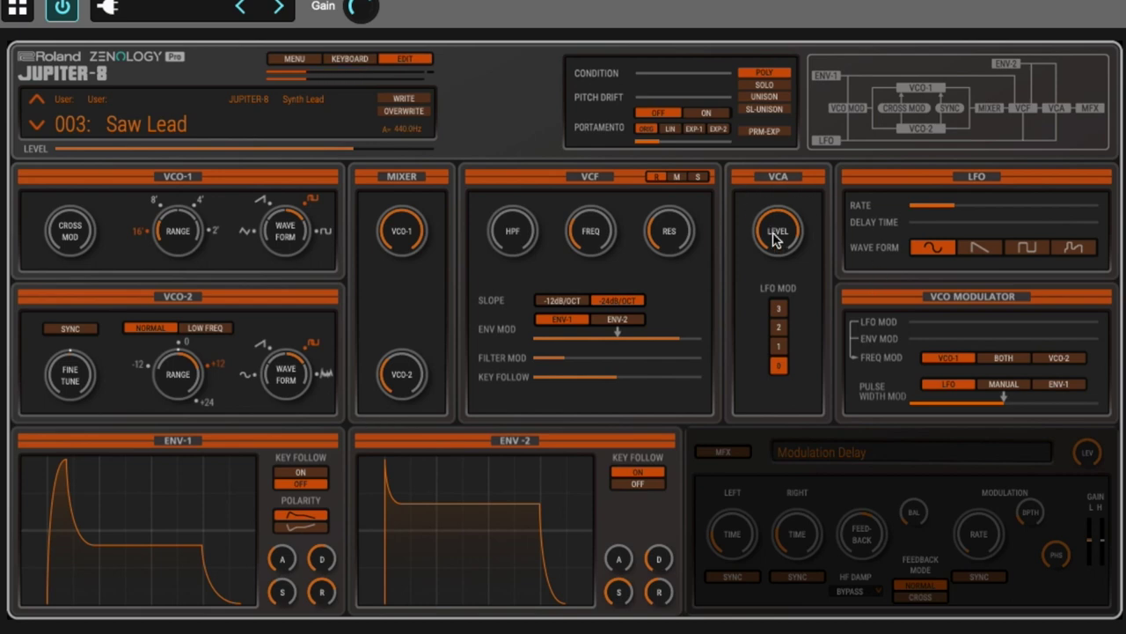
# Adjust the amp level, speed up the LFO, remove filter LFO modulation, and step VCA LFO MOD up to 3
pyautogui.moveTo(776, 231); pyautogui.dragTo(772, 155)
pyautogui.click(780, 347)
pyautogui.moveTo(955, 206); pyautogui.dragTo(1029, 211)
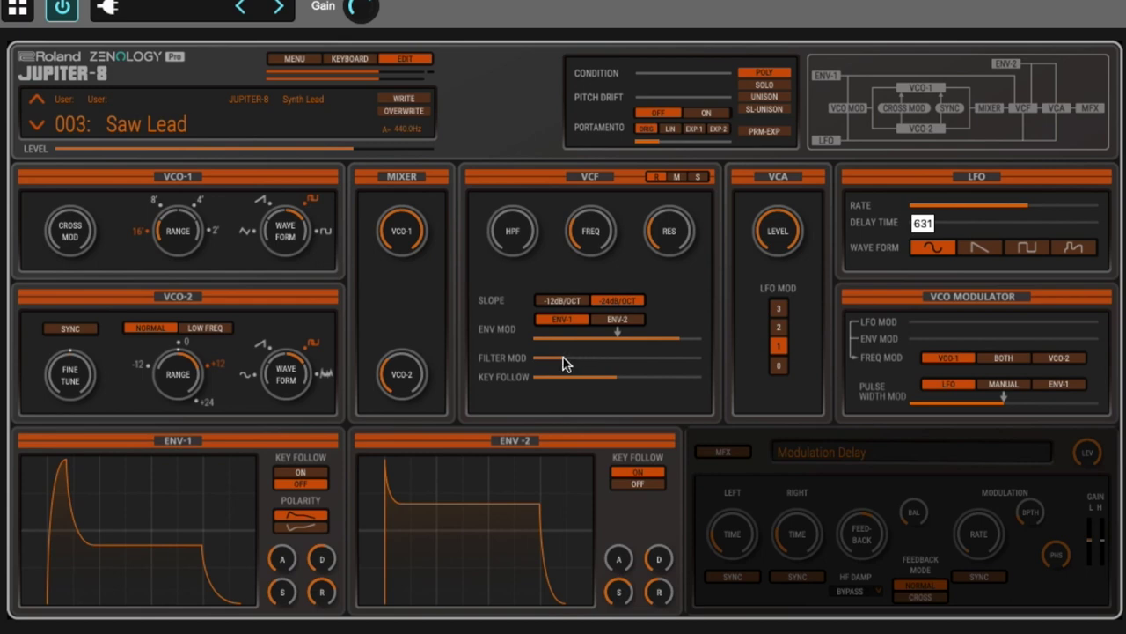
pyautogui.moveTo(568, 363); pyautogui.dragTo(500, 363)
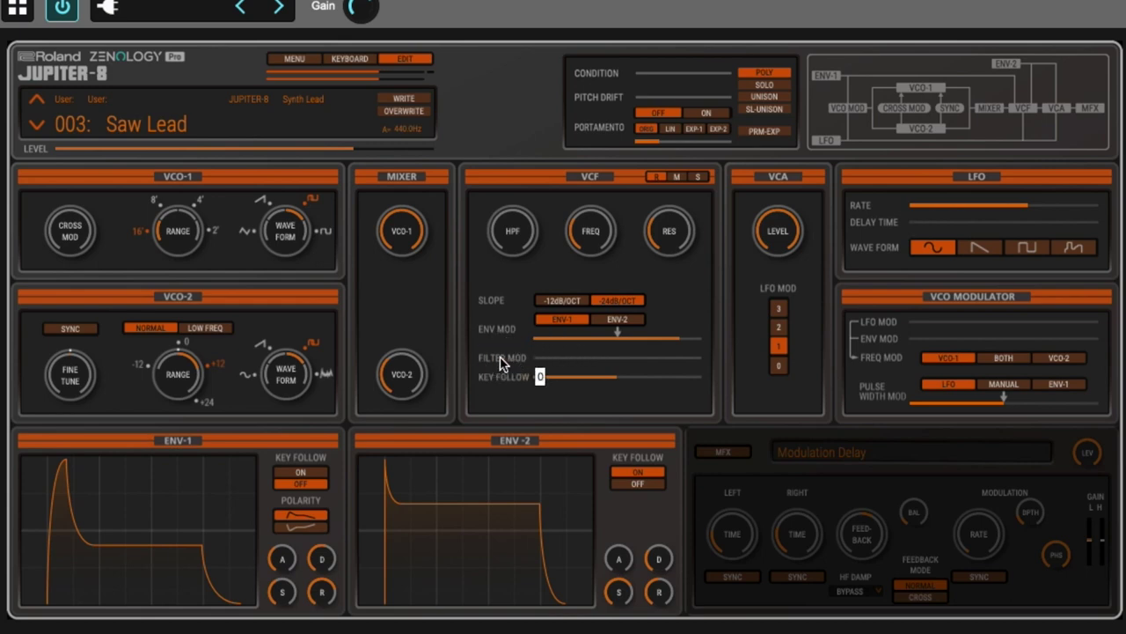
pyautogui.click(780, 329)
pyautogui.click(779, 310)
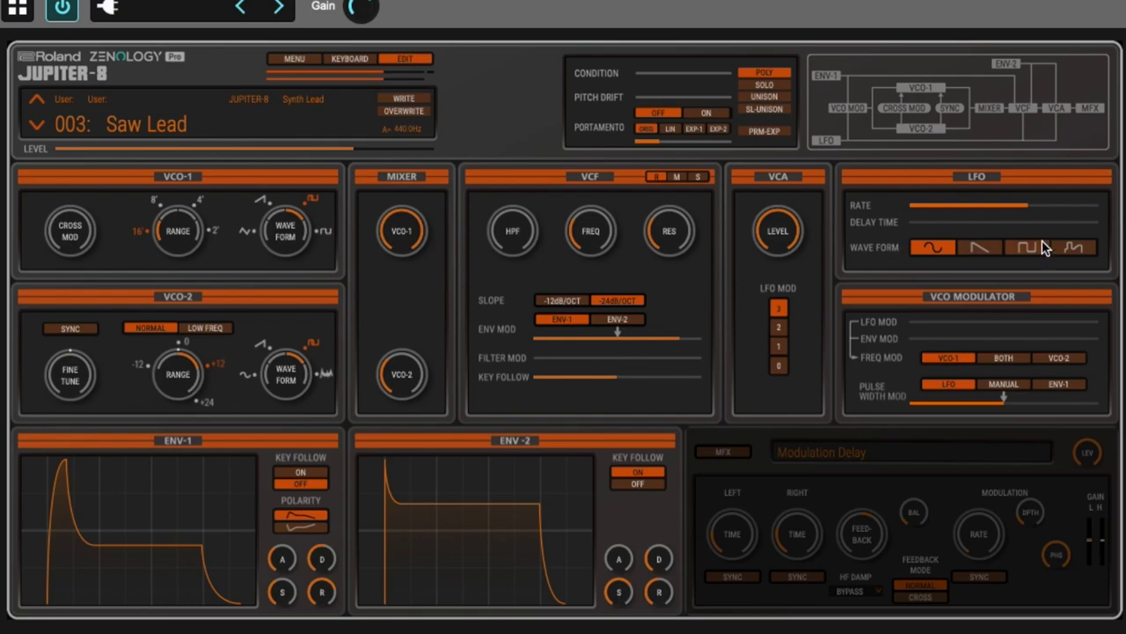
# Reset VCA LFO MOD to 0, switch on the multi-effect and choose 4Tap Pan Delay
pyautogui.click(778, 365)
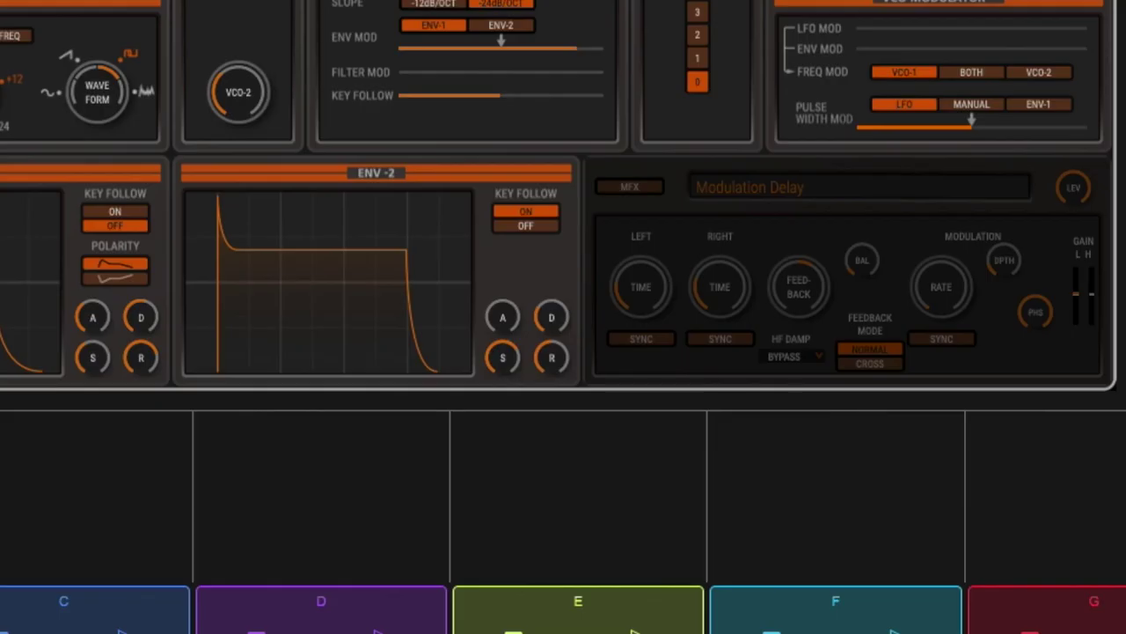
pyautogui.click(627, 188)
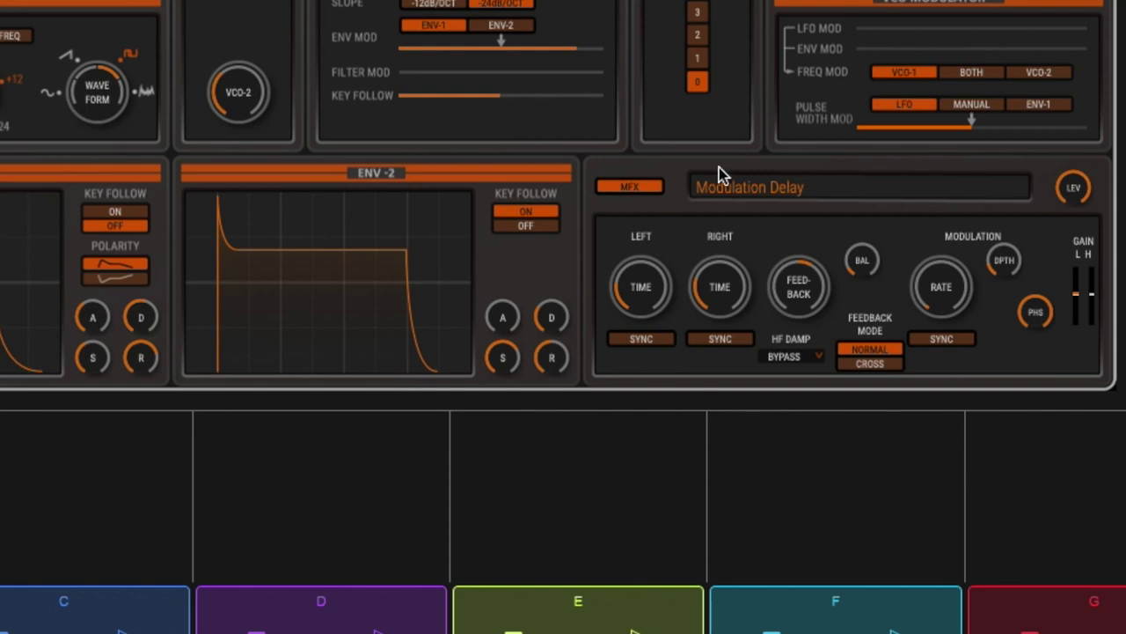
pyautogui.click(748, 189)
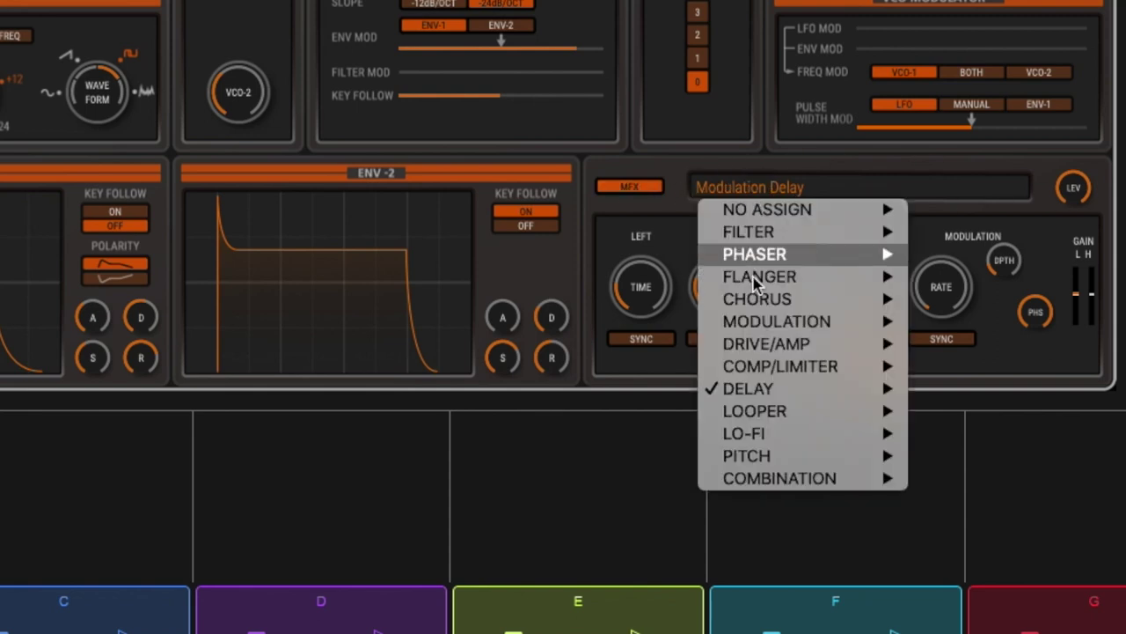
pyautogui.moveTo(771, 397)
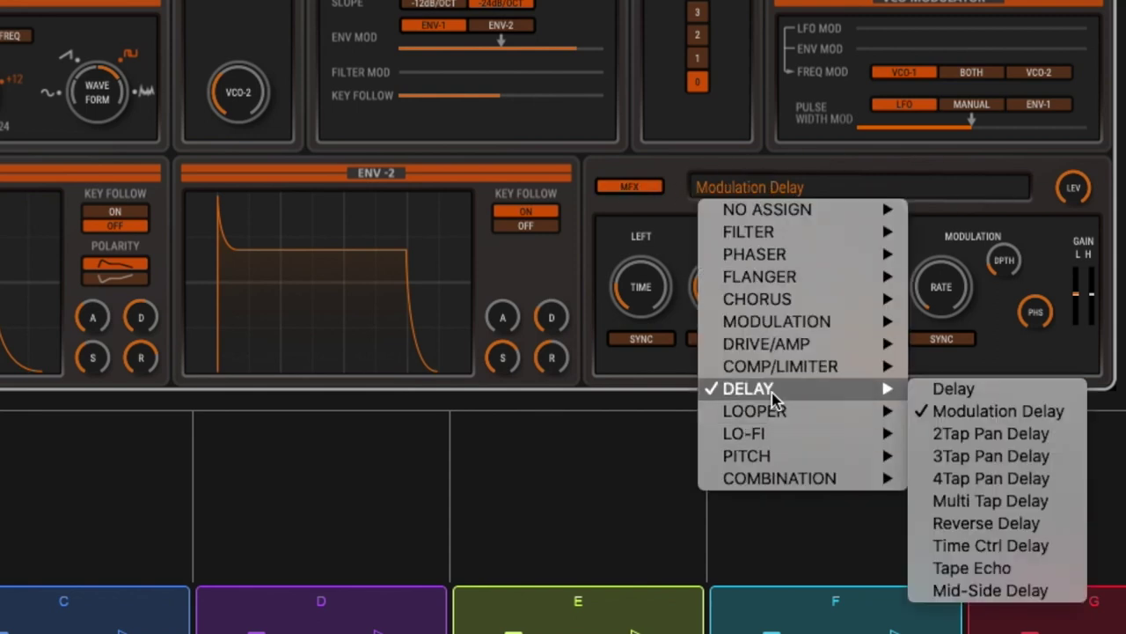
pyautogui.click(1062, 477)
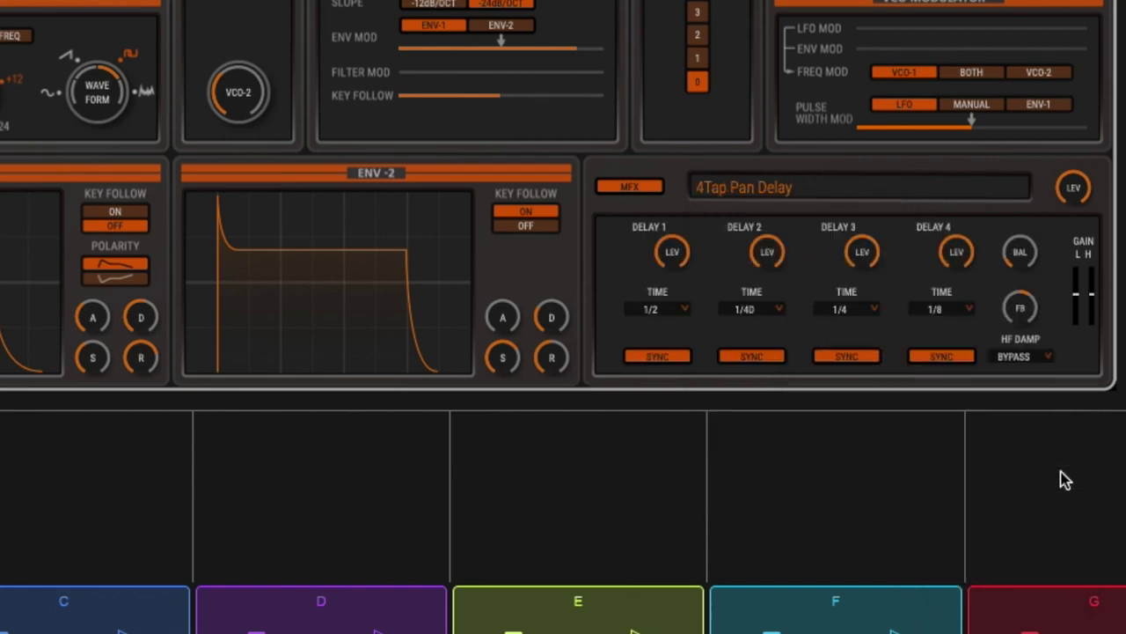
# Replace 4Tap Pan Delay with JUNO-106 Chorus from the CHORUS effect category
pyautogui.click(794, 208)
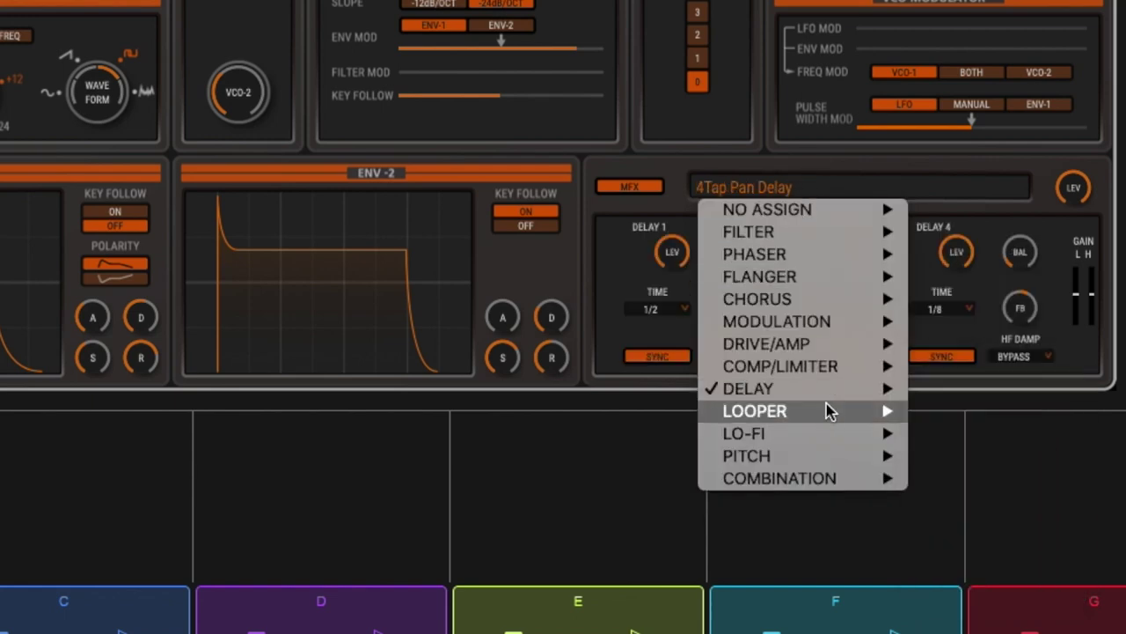
pyautogui.moveTo(828, 413)
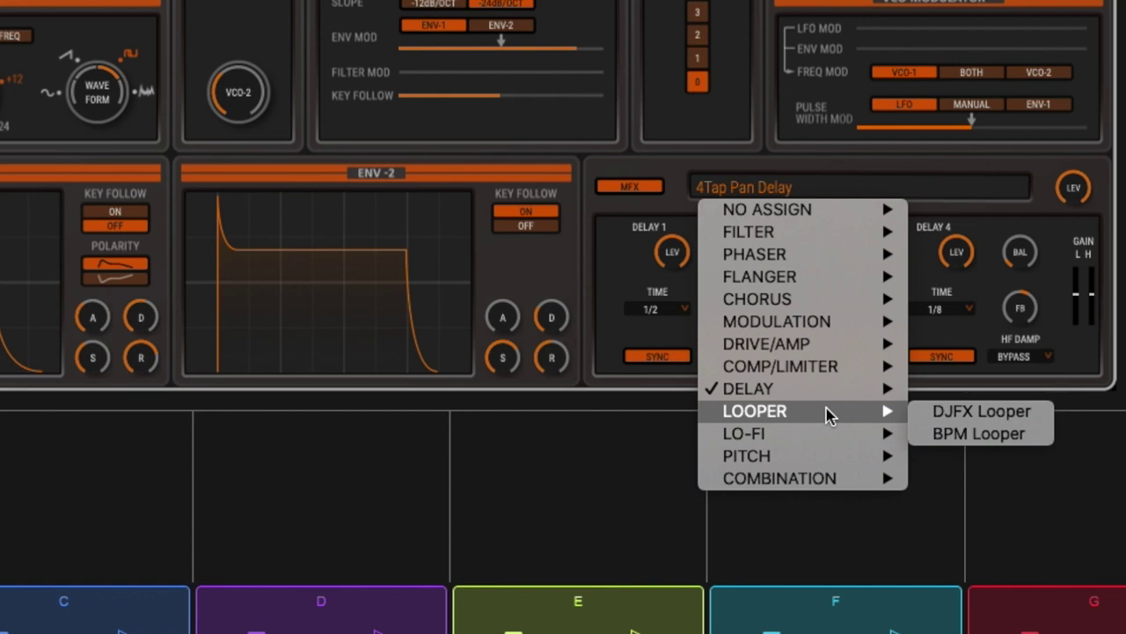
pyautogui.moveTo(815, 322)
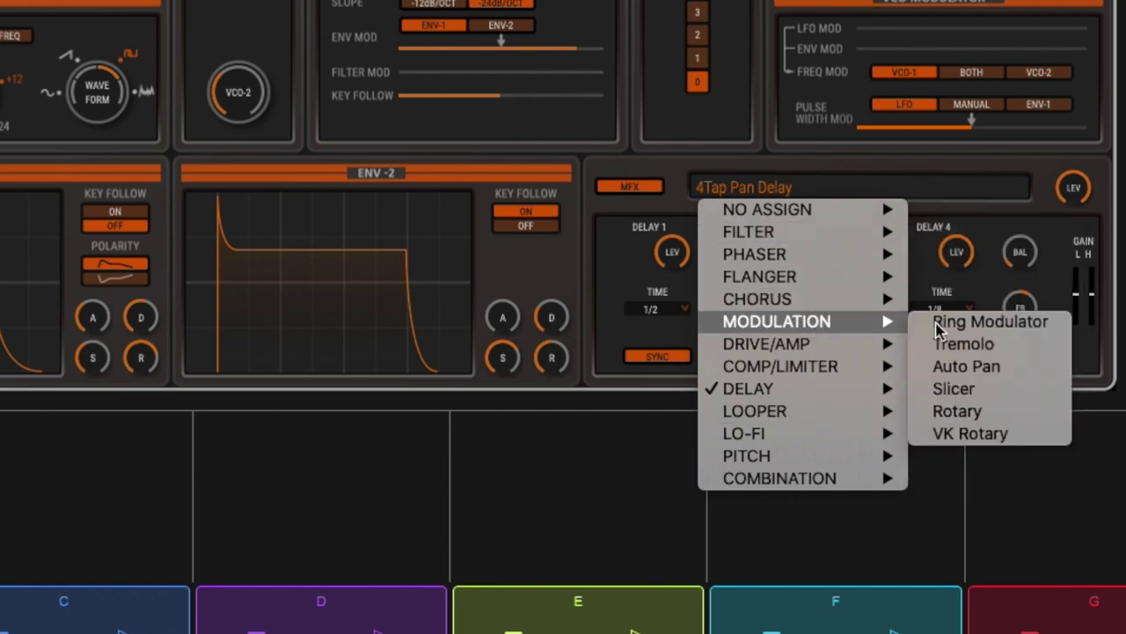
pyautogui.moveTo(843, 304)
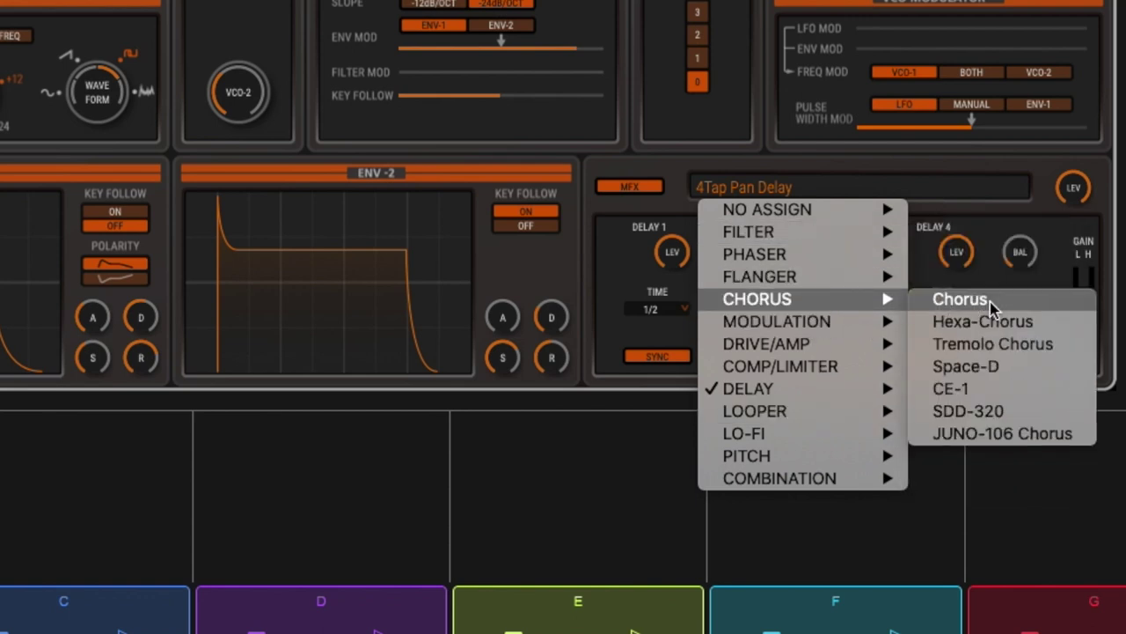
pyautogui.click(1019, 436)
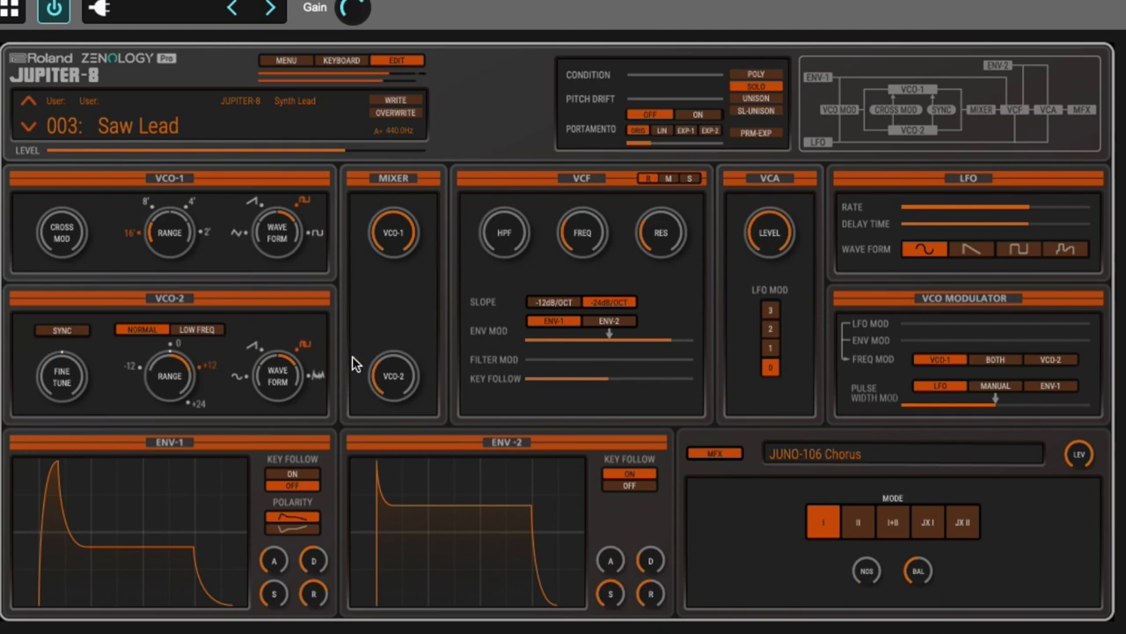
# Turn the VCO-2 mixer level up
pyautogui.moveTo(390, 376); pyautogui.dragTo(413, 304)
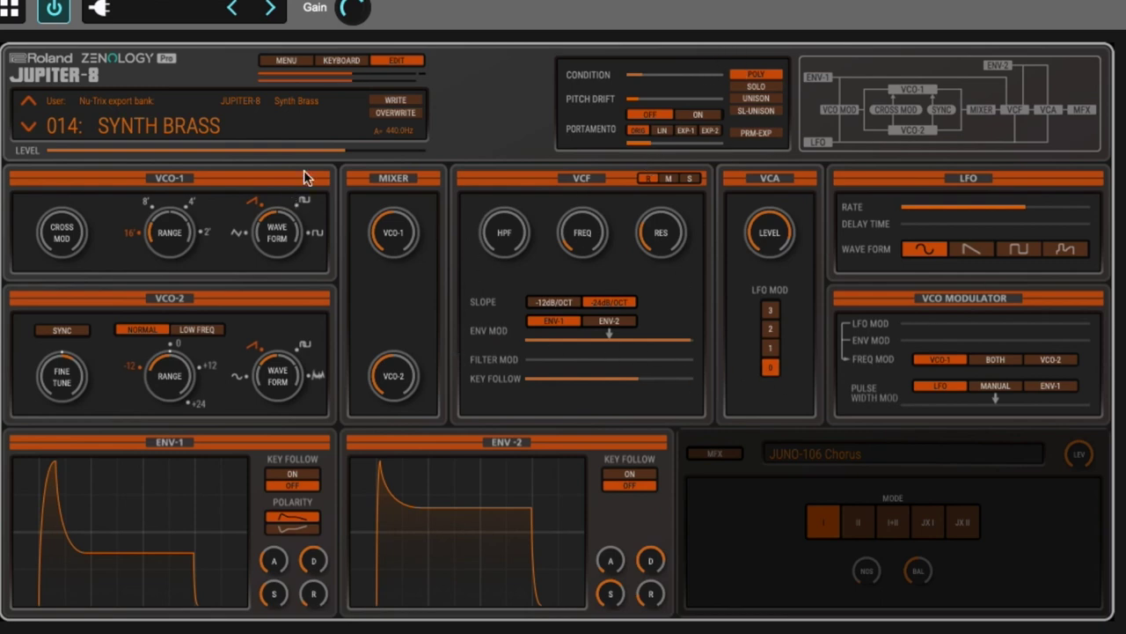
# Load 096: FUZZY FIFTHS from the EXM001 JUPITER-8 bank in place of Synth Brass
pyautogui.click(155, 125)
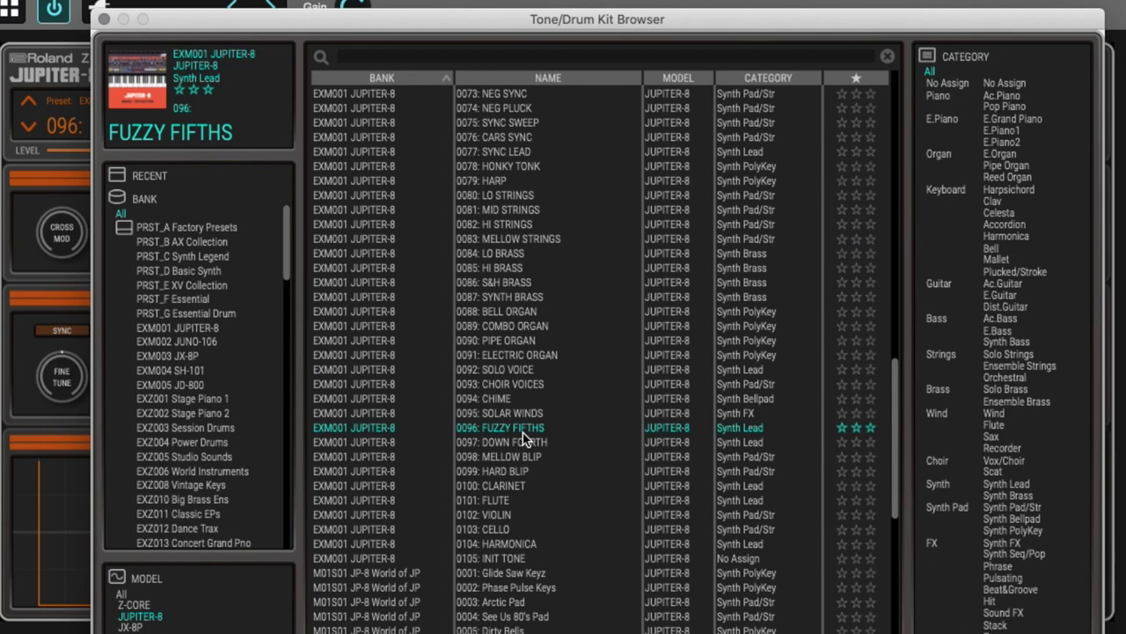
pyautogui.doubleClick(522, 431)
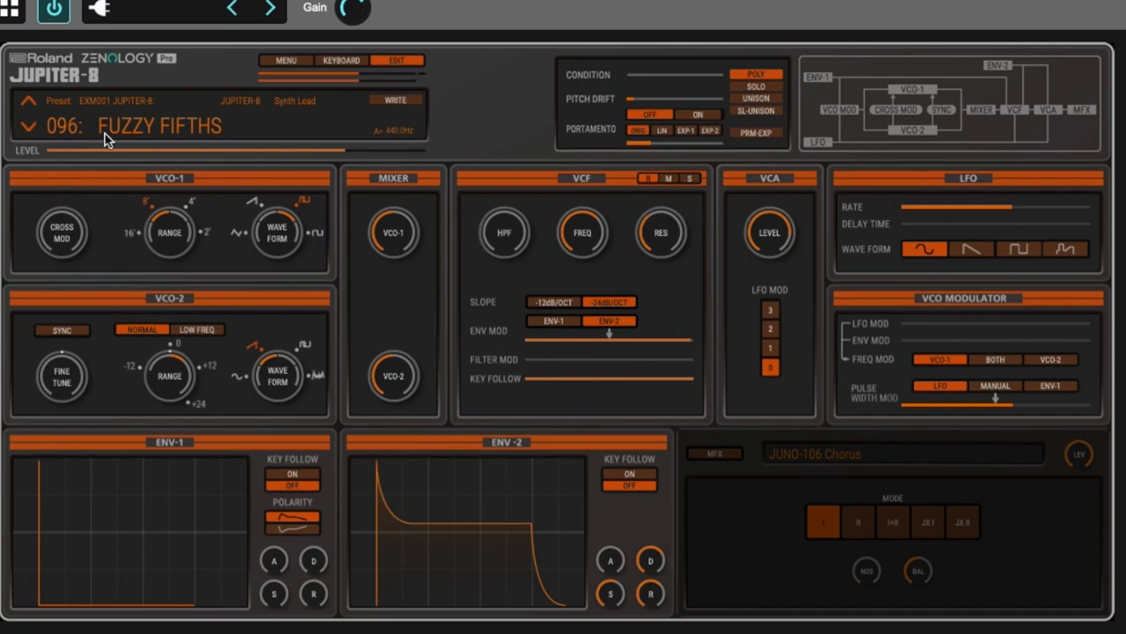
# Load 077: SYNC LEAD, turn the VCO-2 mixer level to 0 and raise VCO-1's level
pyautogui.click(139, 129)
pyautogui.doubleClick(517, 212)
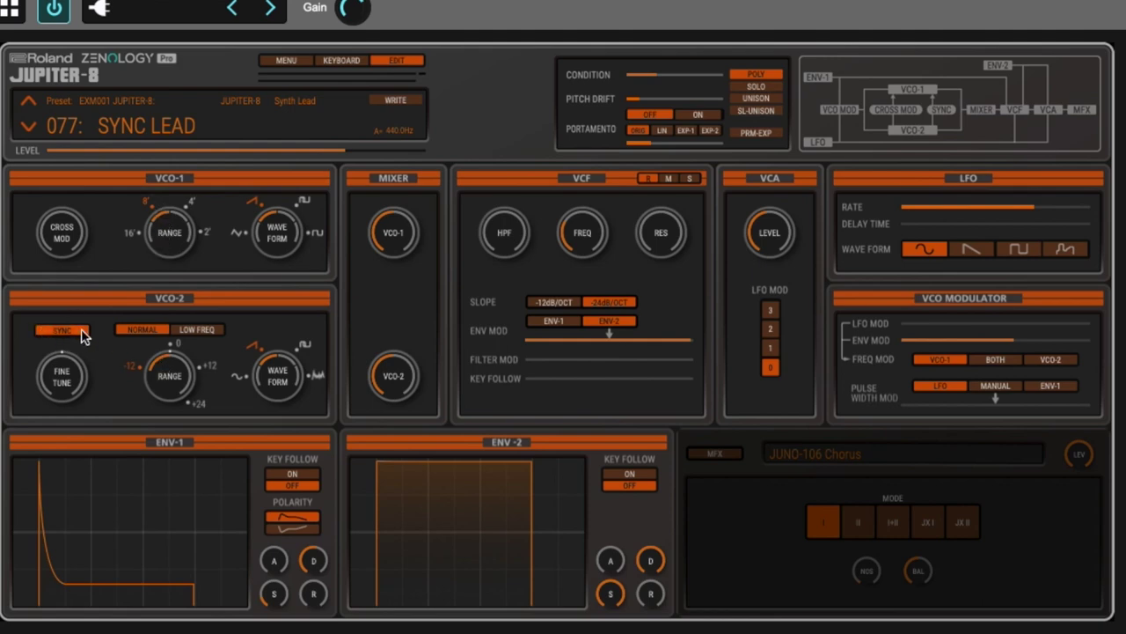
pyautogui.moveTo(392, 376); pyautogui.dragTo(390, 441)
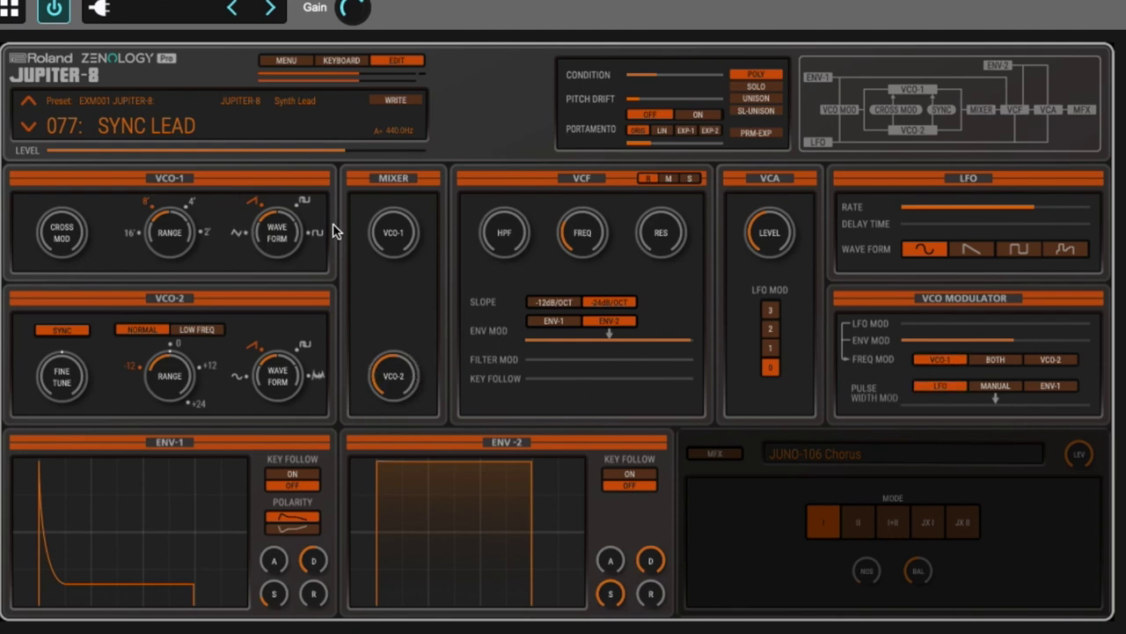
pyautogui.moveTo(387, 233); pyautogui.dragTo(398, 178)
# Load the 0073 NEG SYNC preset and flip ENV-1 polarity back and forth three times
pyautogui.click(178, 115)
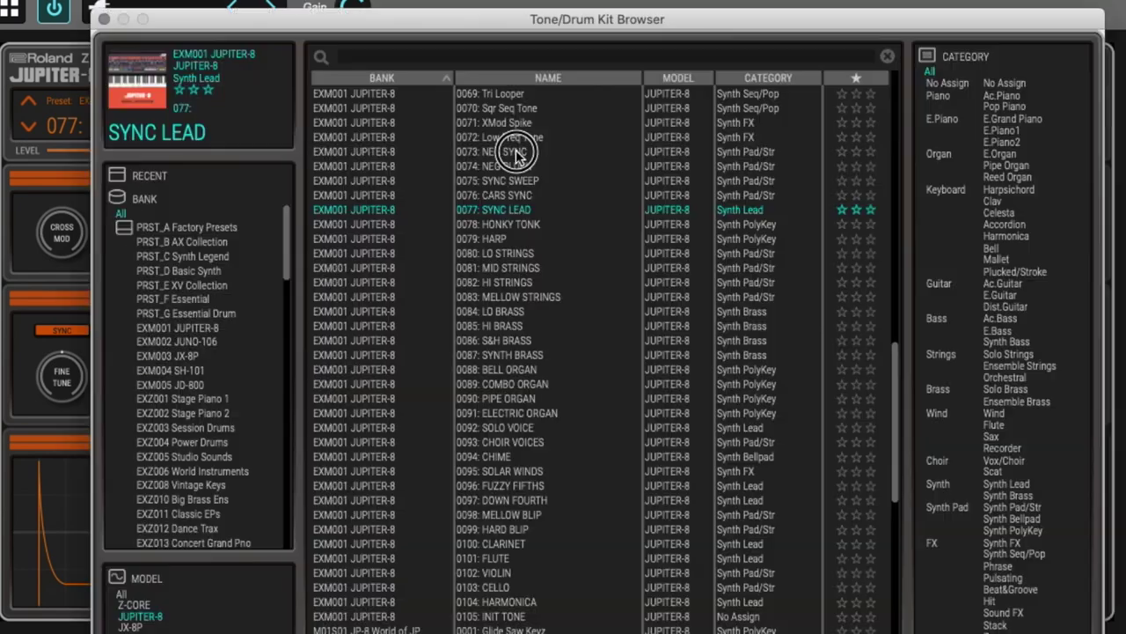
pyautogui.doubleClick(302, 150)
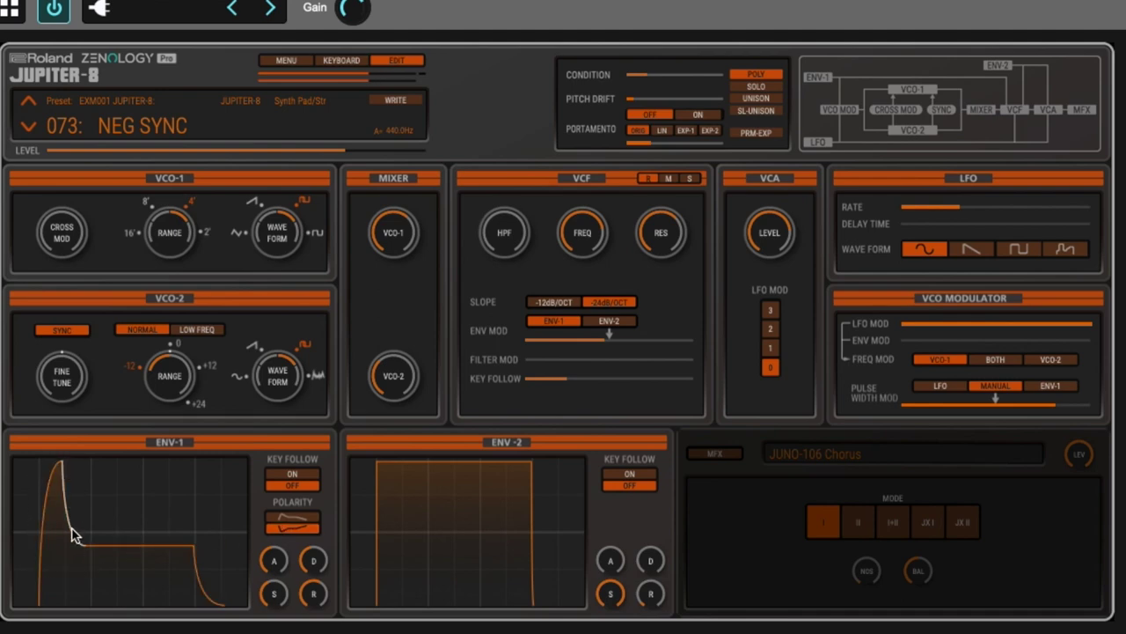
pyautogui.click(284, 516)
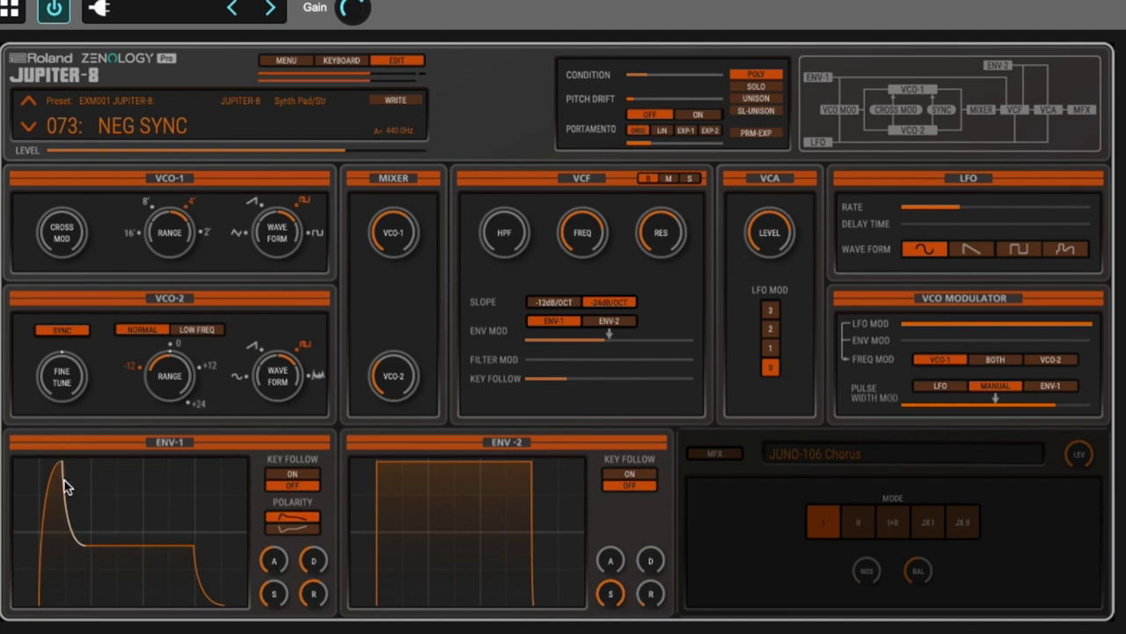
pyautogui.click(294, 530)
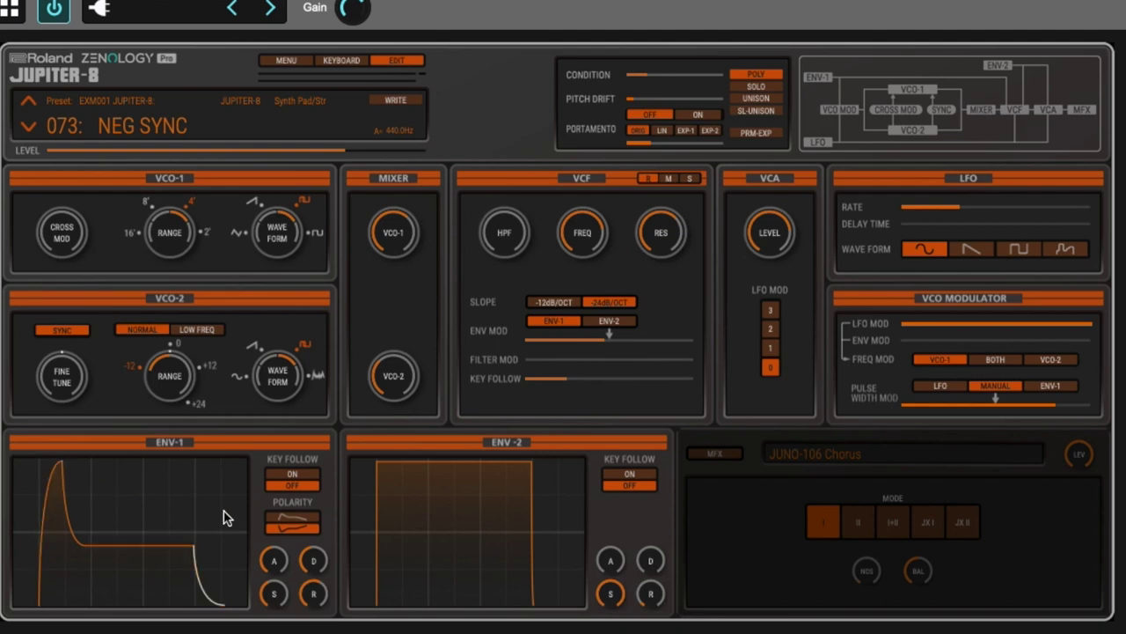
pyautogui.click(292, 525)
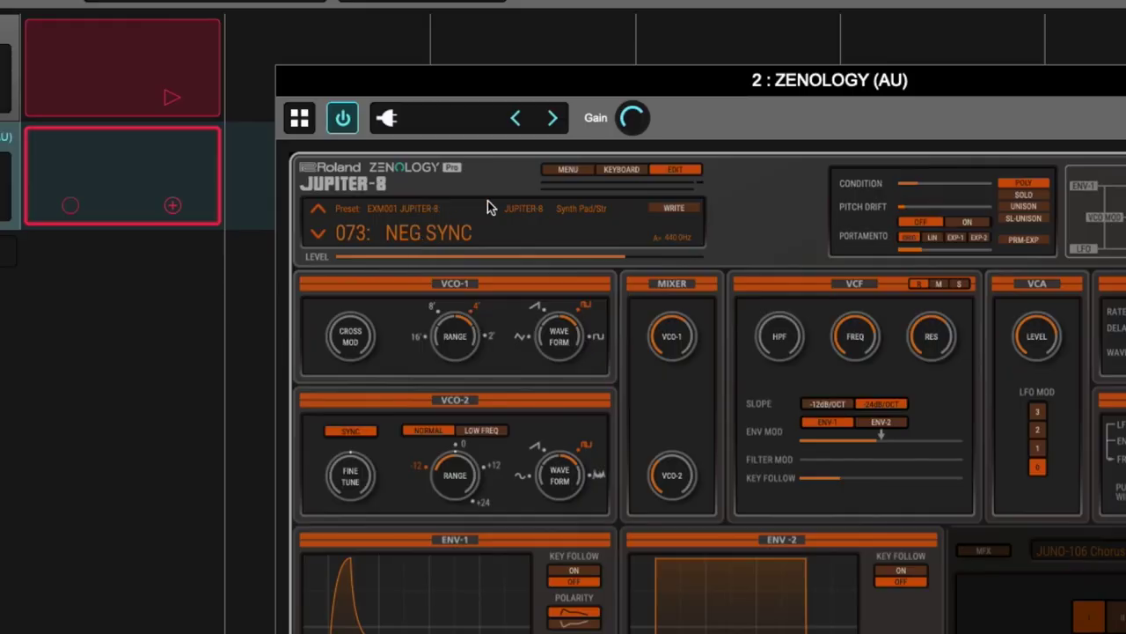
# Begin writing the tone and create a new tone bank named 'My Design'
pyautogui.click(674, 209)
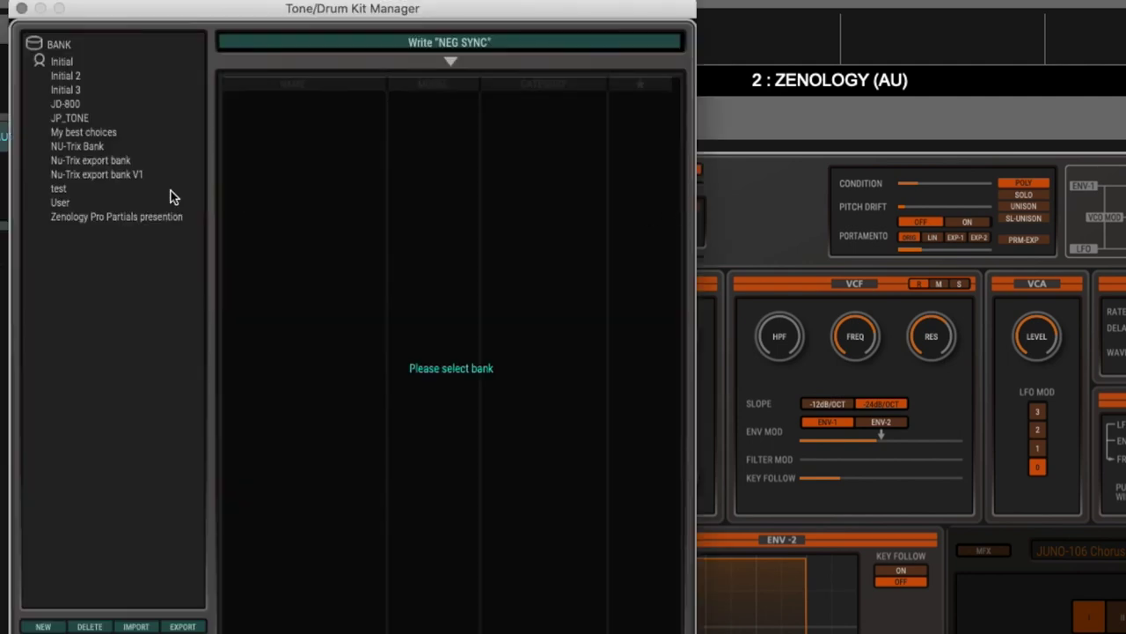
pyautogui.click(60, 202)
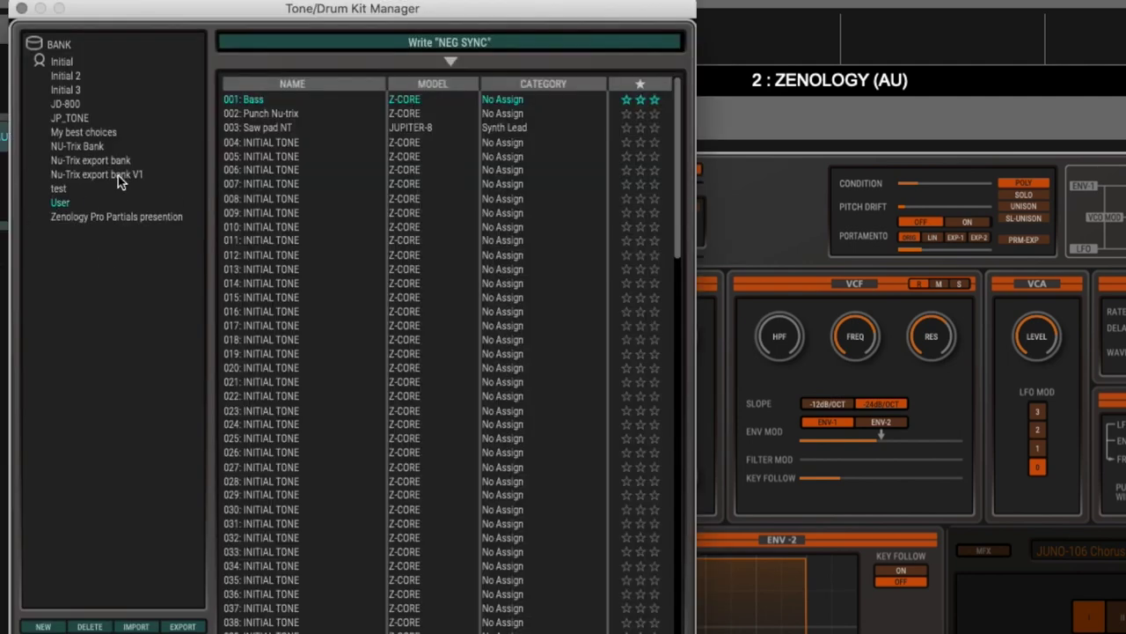
pyautogui.click(42, 626)
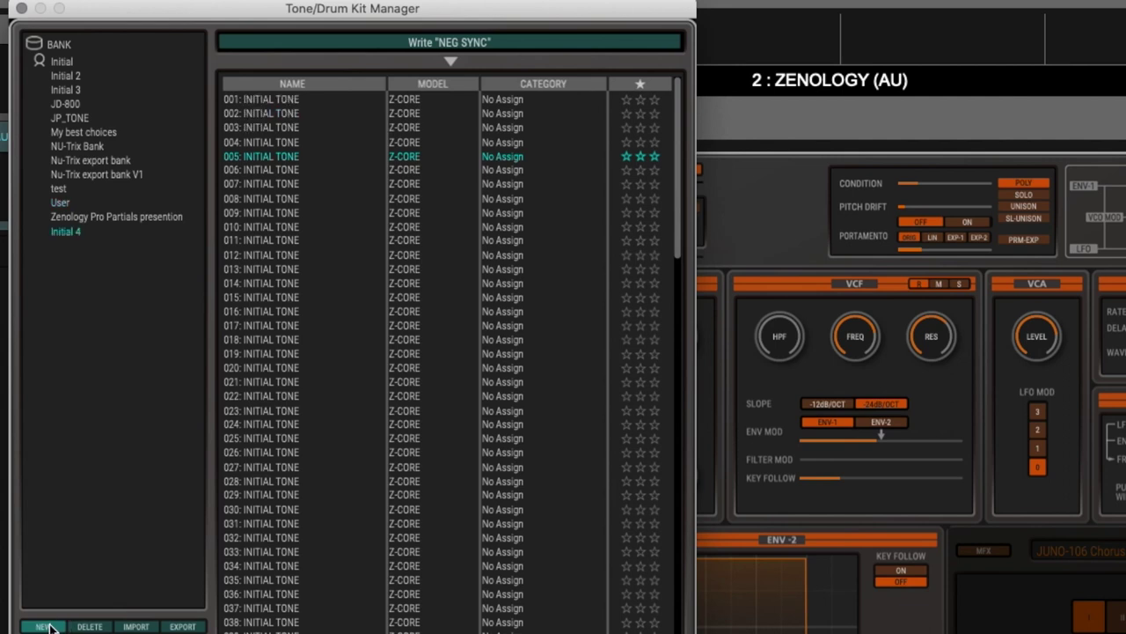
pyautogui.doubleClick(68, 224)
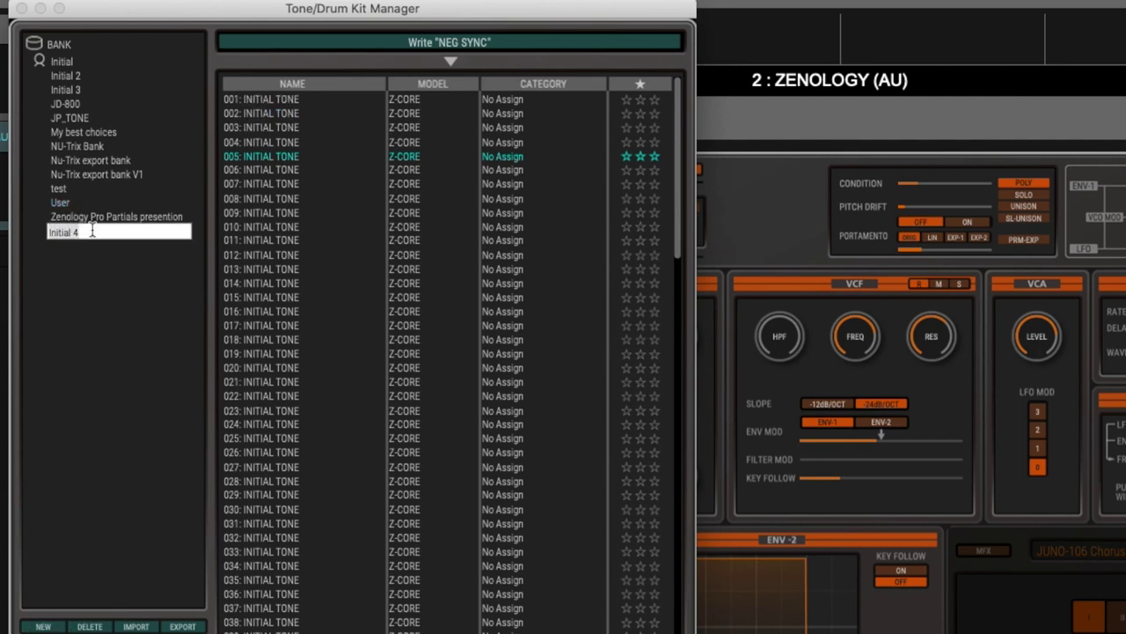
pyautogui.write('My Design')
pyautogui.press('Return')
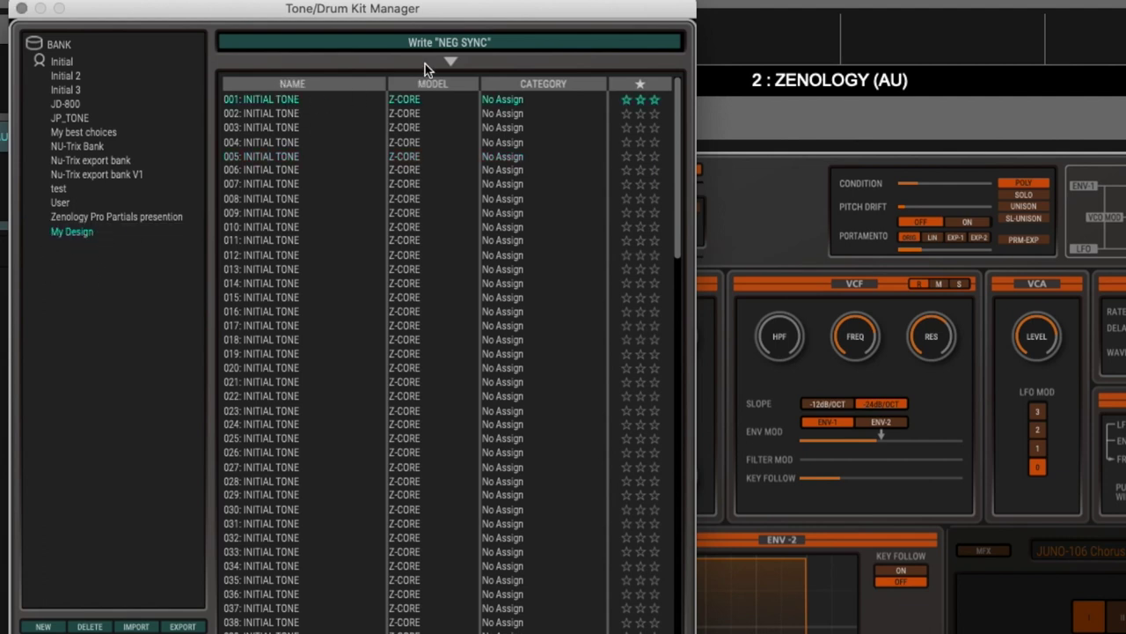
# Write NEG SYNC into slot 001 of My Design, naming it 'test1'
pyautogui.click(444, 43)
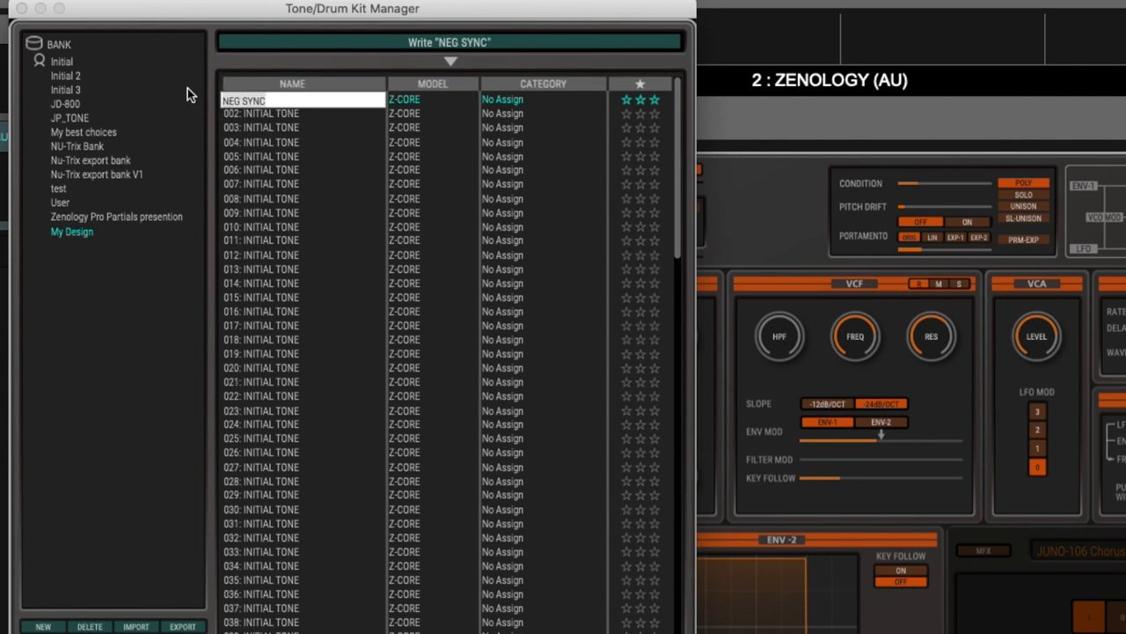
pyautogui.write('test1')
pyautogui.press('Return')
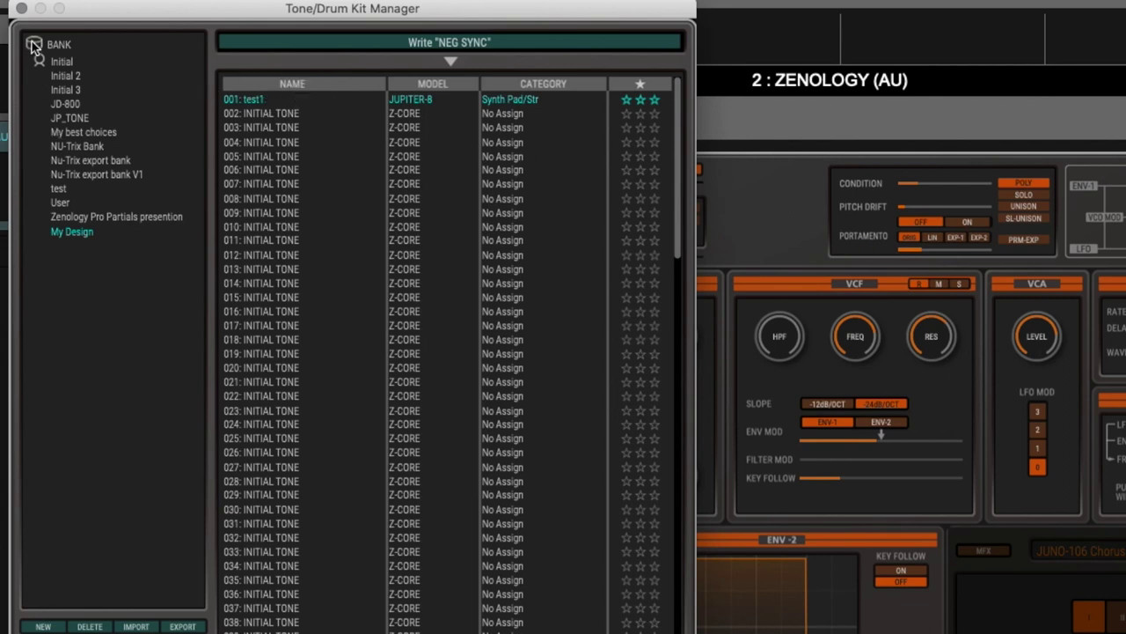
# Close the Tone/Drum Kit Manager and list the My Design bank, showing 0001: test1
pyautogui.click(21, 8)
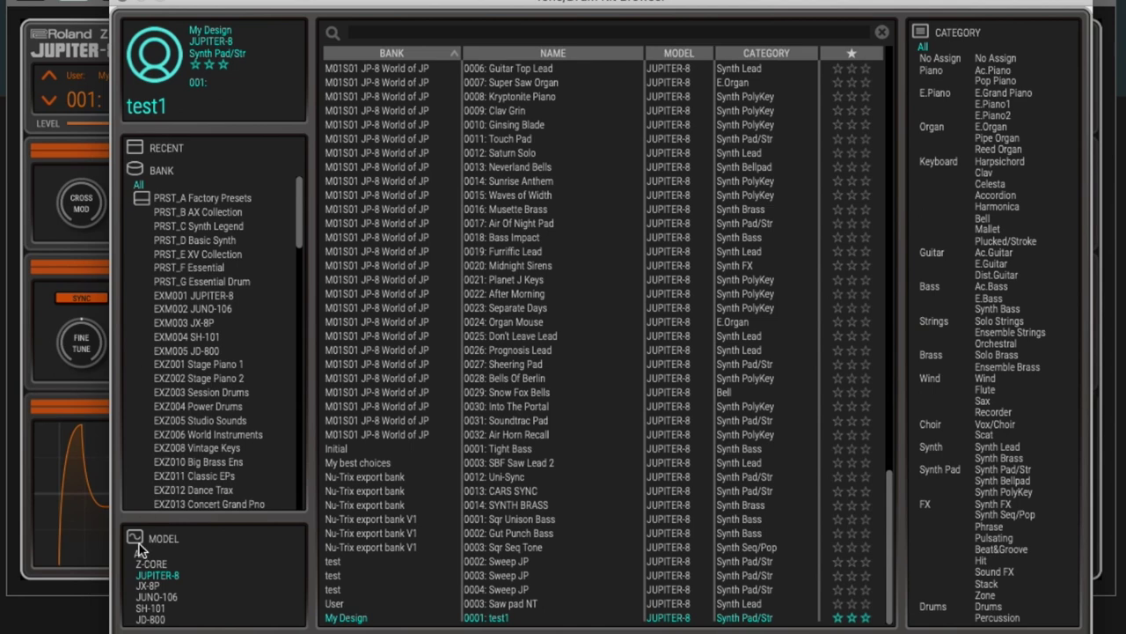
pyautogui.scroll(-10, 195, 489)
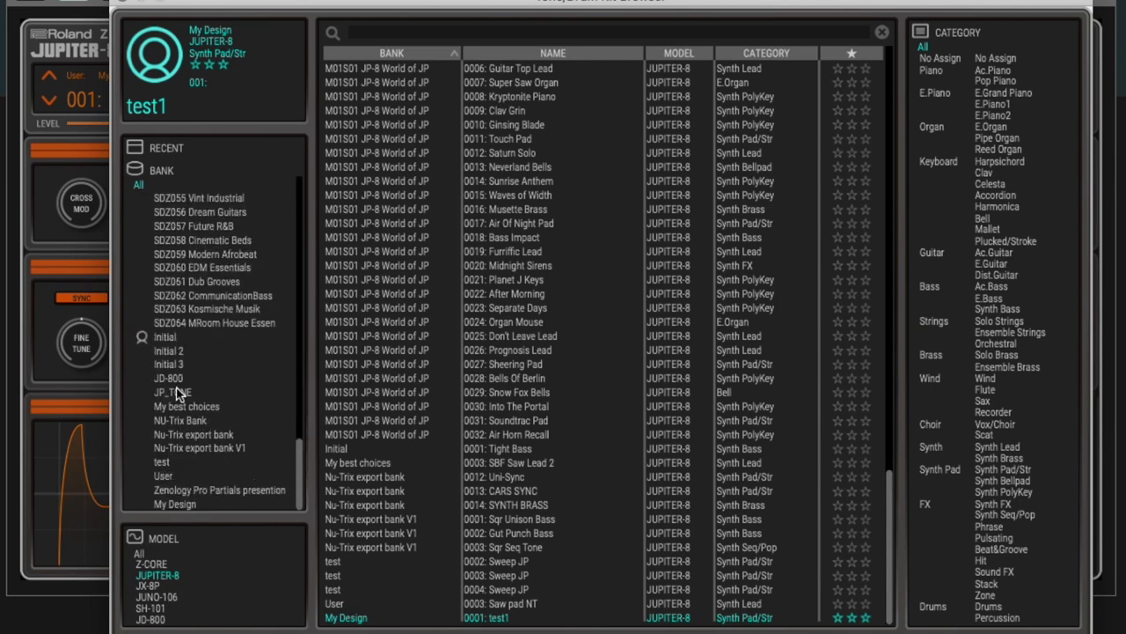
pyautogui.click(175, 503)
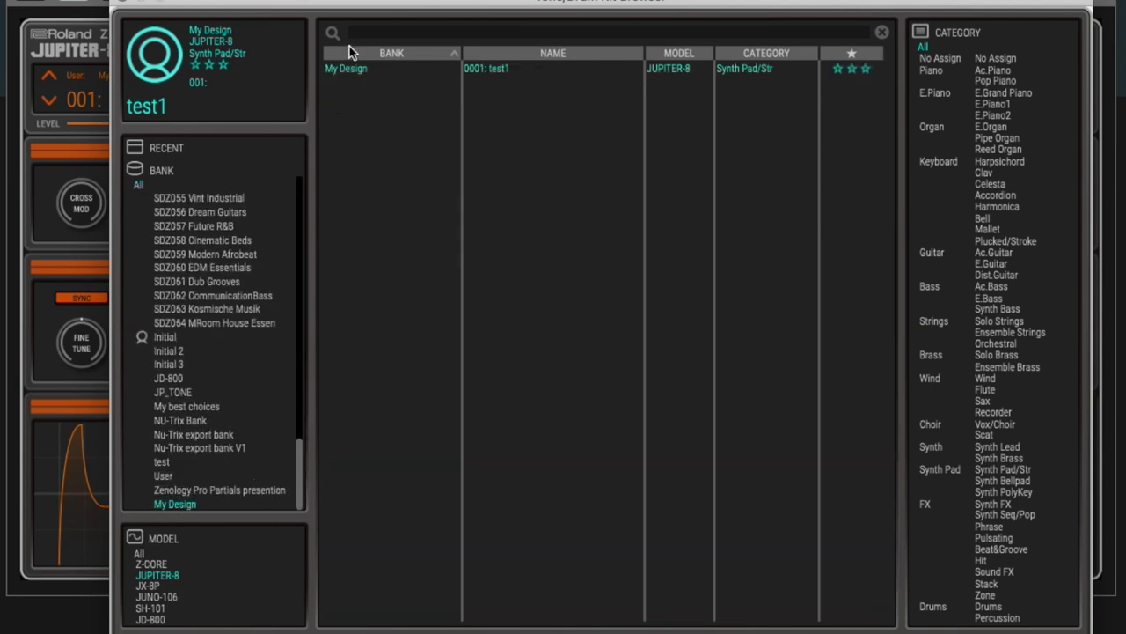